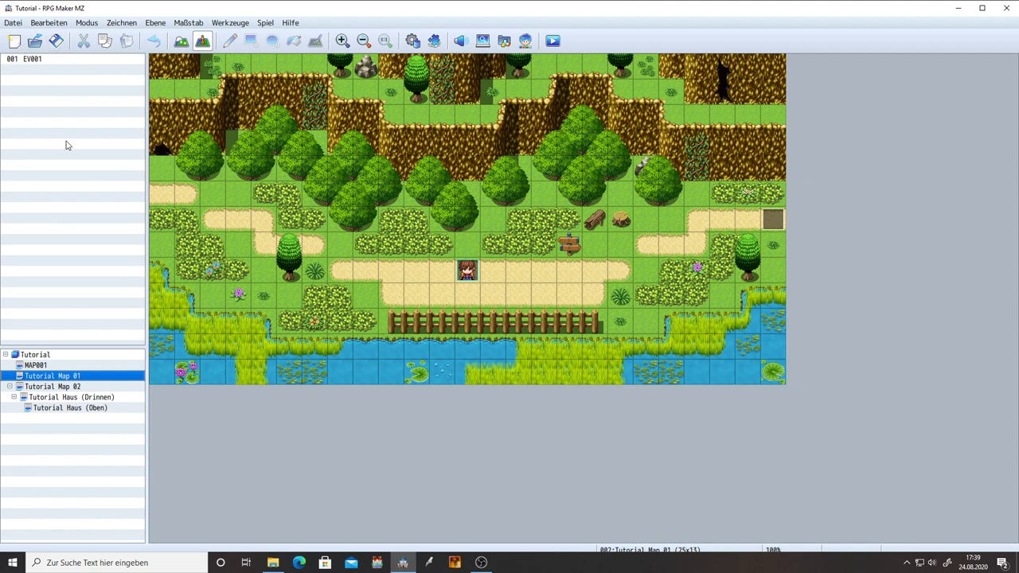
pyautogui.click(568, 251)
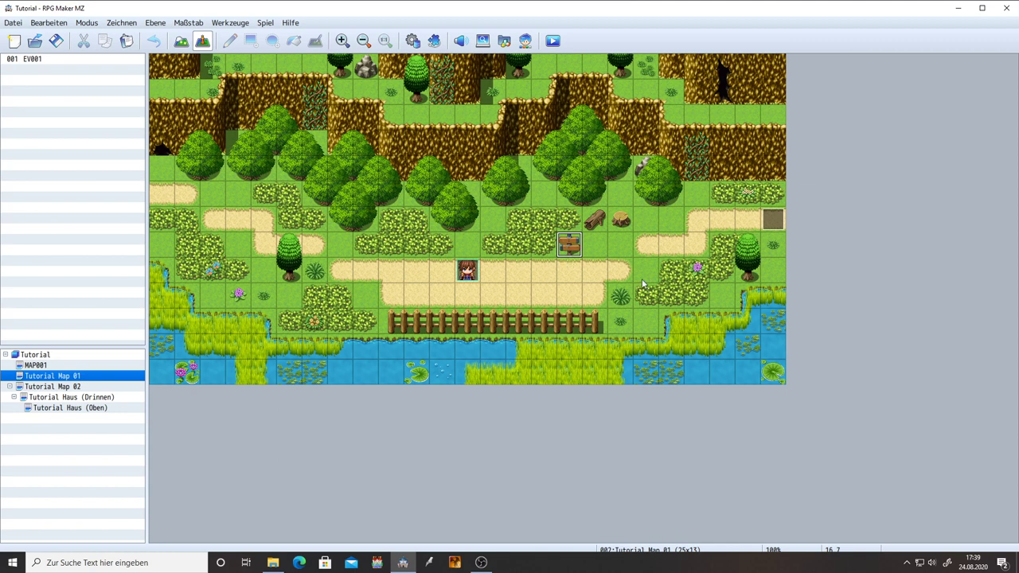
pyautogui.click(621, 223)
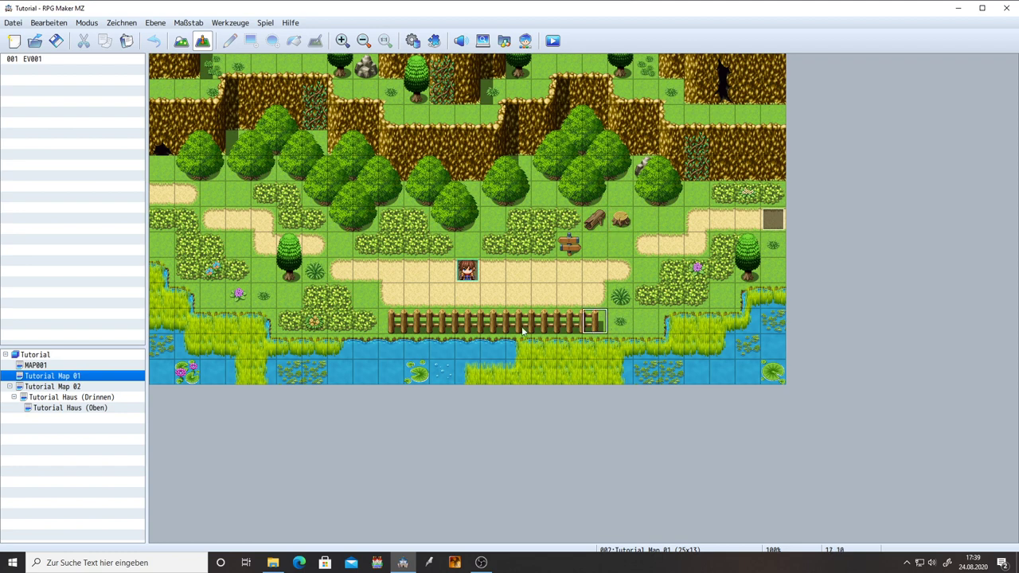
pyautogui.click(291, 277)
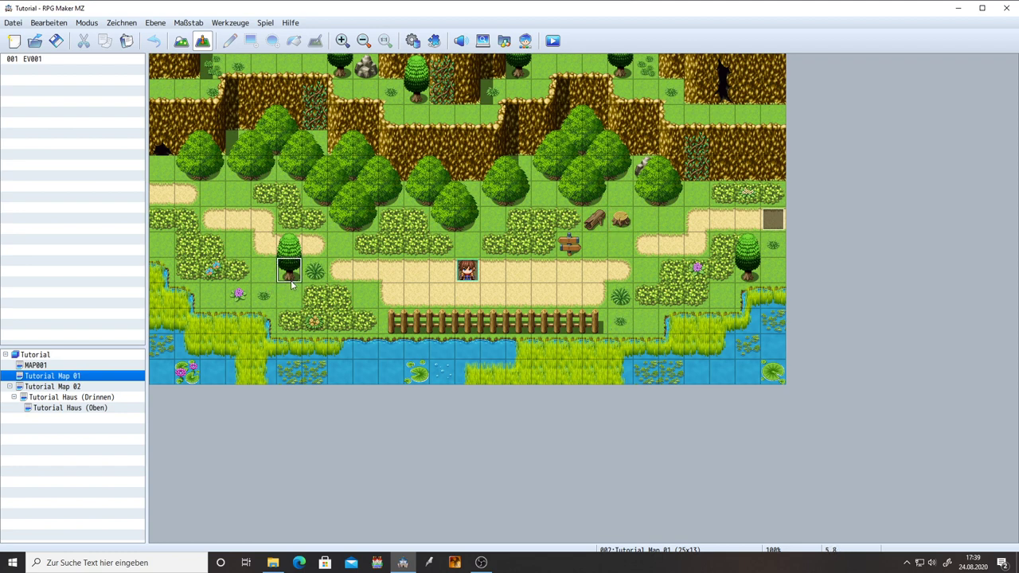
pyautogui.click(166, 149)
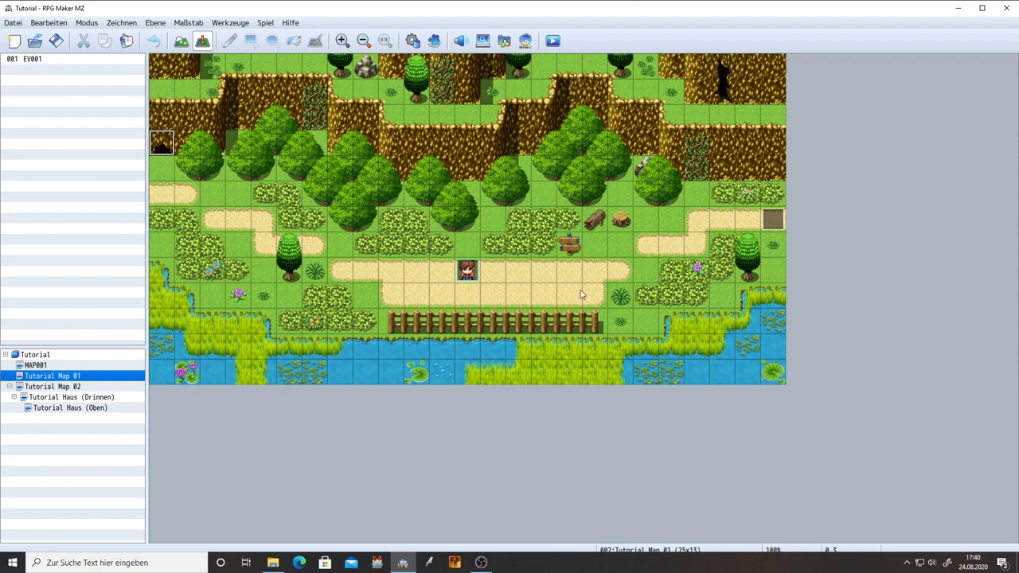
# Step: Create a new event on the wooden signpost's tile in Tutorial Map 01, keeping the default name EV002 and default settings
pyautogui.click(579, 252)
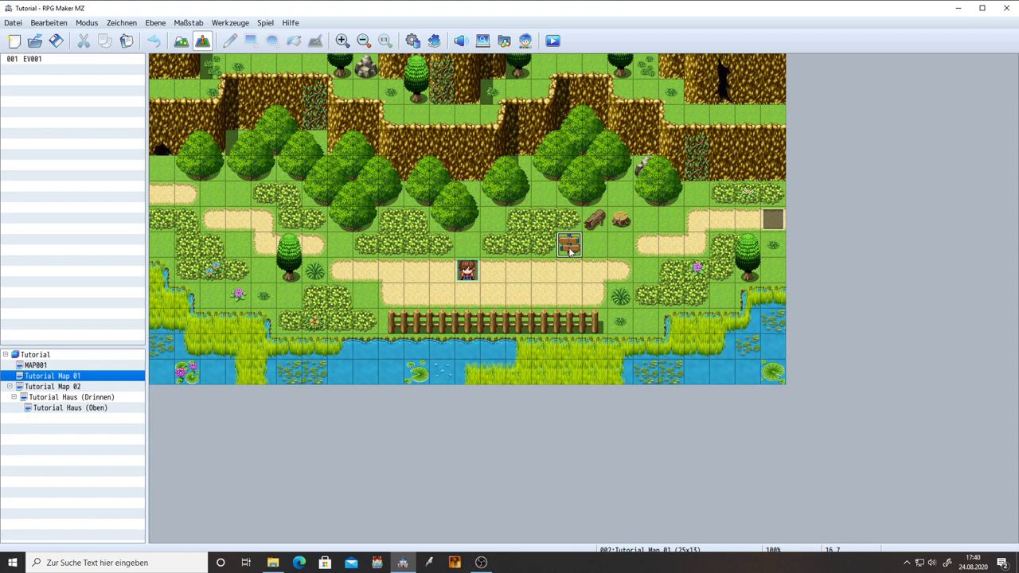
pyautogui.doubleClick(569, 251)
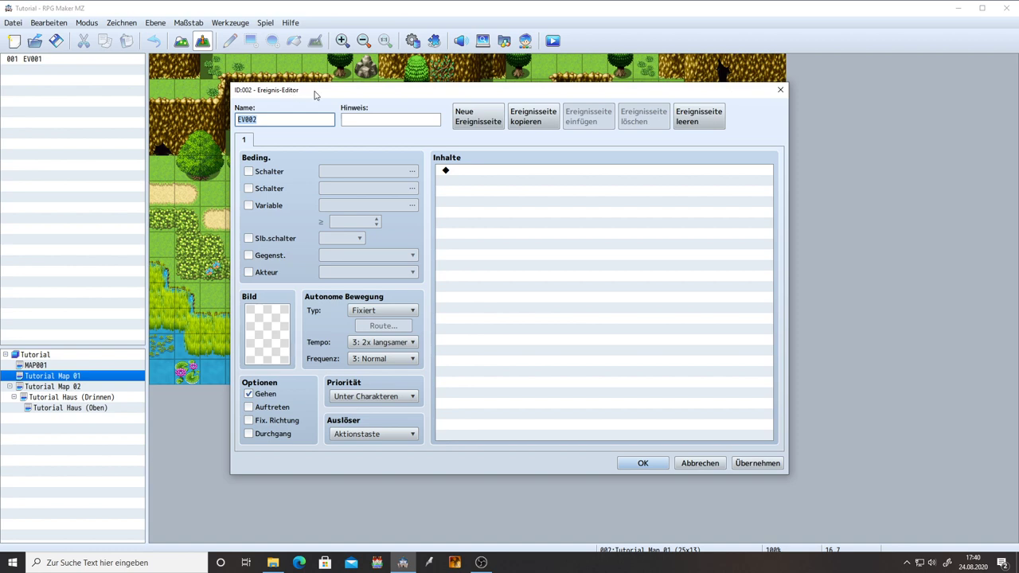
pyautogui.moveTo(315, 93)
pyautogui.mouseDown()
pyautogui.moveTo(316, 105)
pyautogui.moveTo(269, 114)
pyautogui.moveTo(314, 66)
pyautogui.moveTo(321, 84)
pyautogui.moveTo(302, 93)
pyautogui.mouseUp()
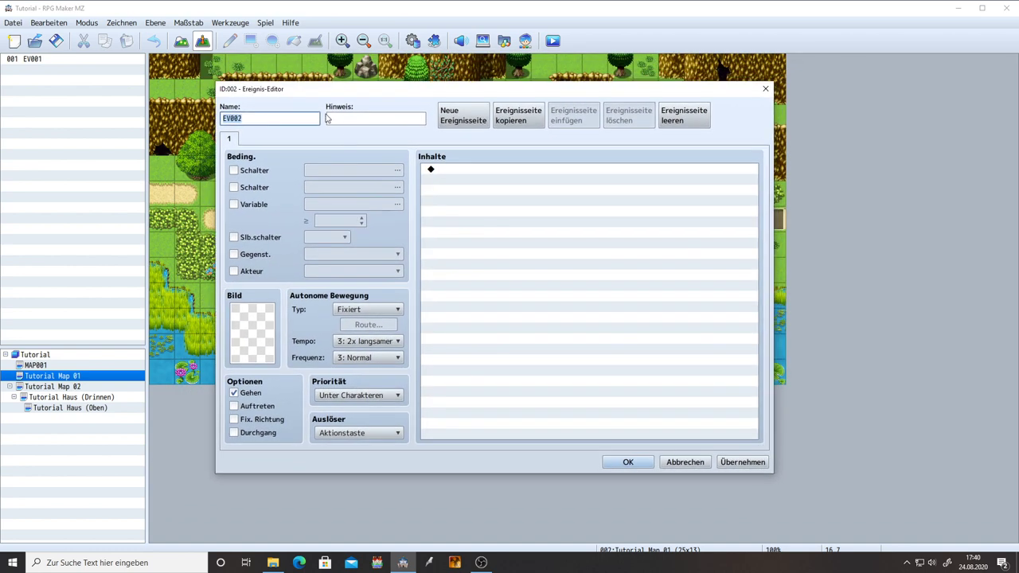
pyautogui.click(479, 219)
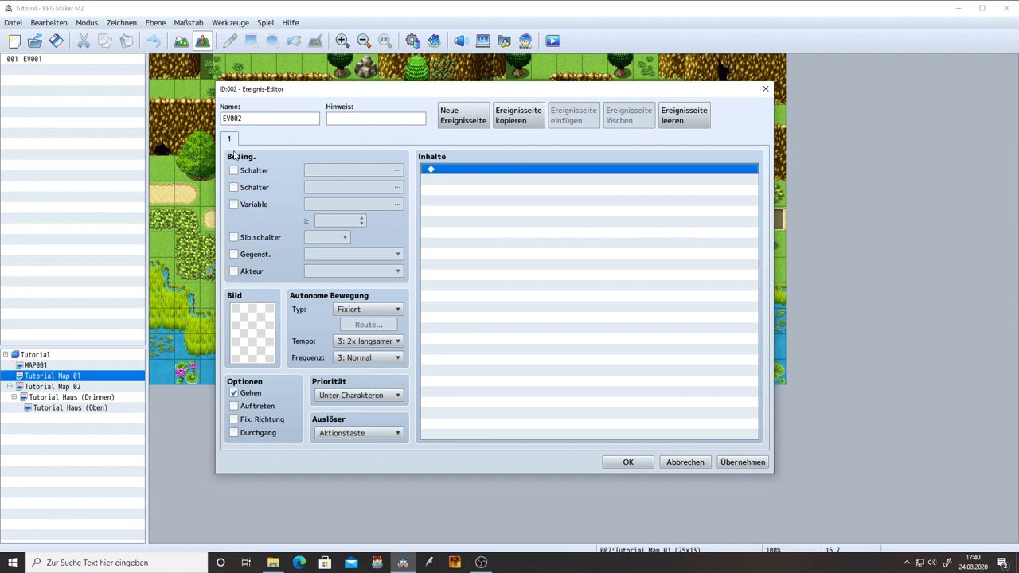
pyautogui.doubleClick(270, 119)
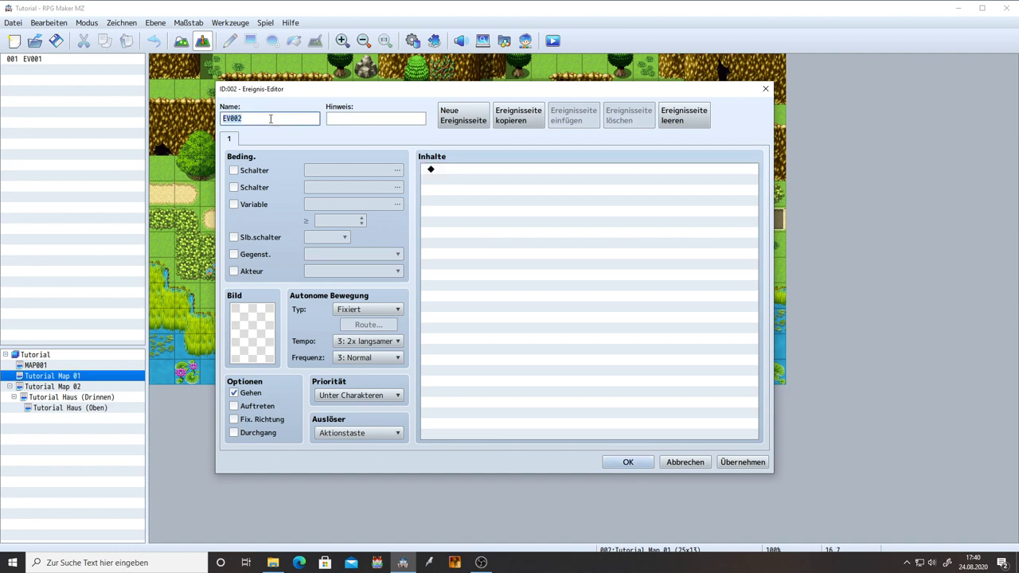
pyautogui.click(739, 462)
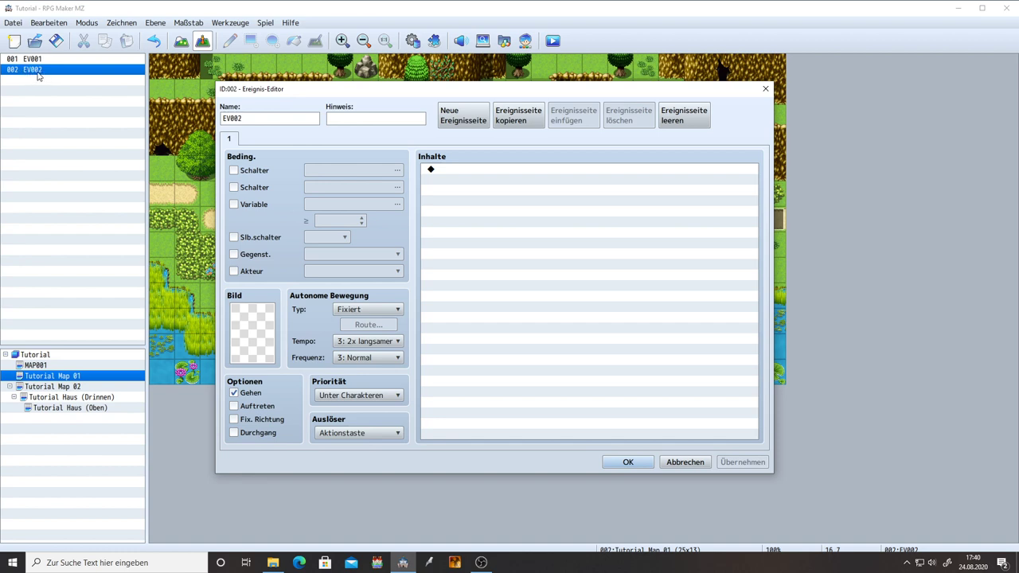
pyautogui.click(629, 462)
# Step: Locate events EV001 and EV002 on the map by selecting each alternately in the event list
pyautogui.click(73, 59)
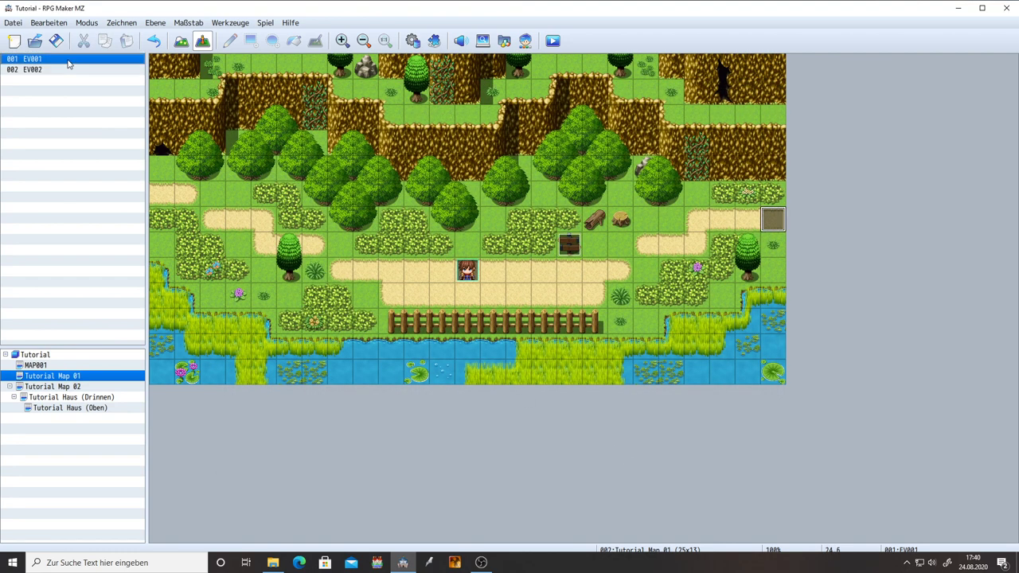
pyautogui.click(60, 69)
pyautogui.click(62, 59)
pyautogui.click(61, 69)
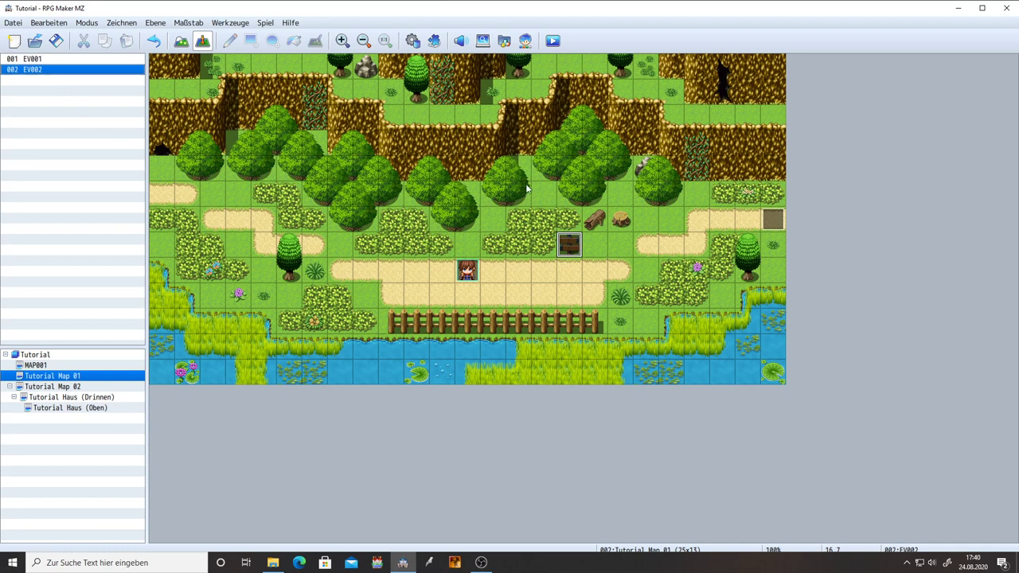
pyautogui.click(182, 42)
pyautogui.click(202, 41)
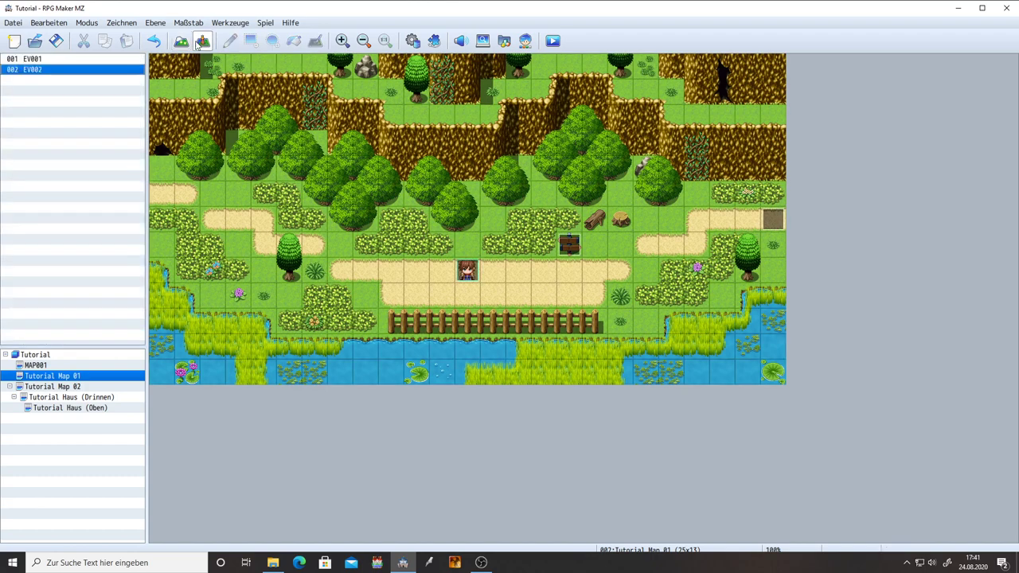
pyautogui.click(36, 59)
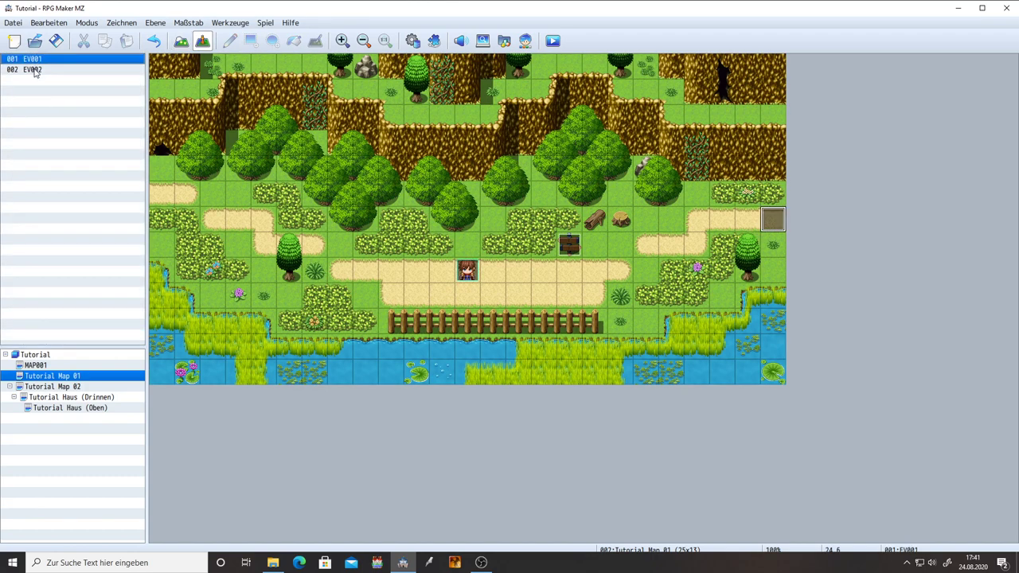
pyautogui.click(36, 70)
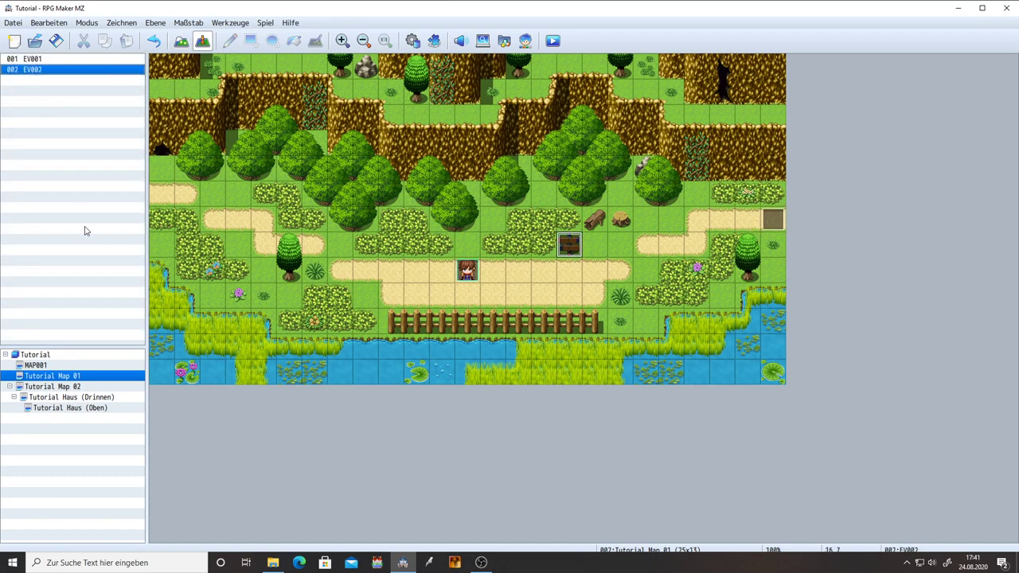
pyautogui.click(37, 60)
pyautogui.click(37, 70)
pyautogui.click(42, 60)
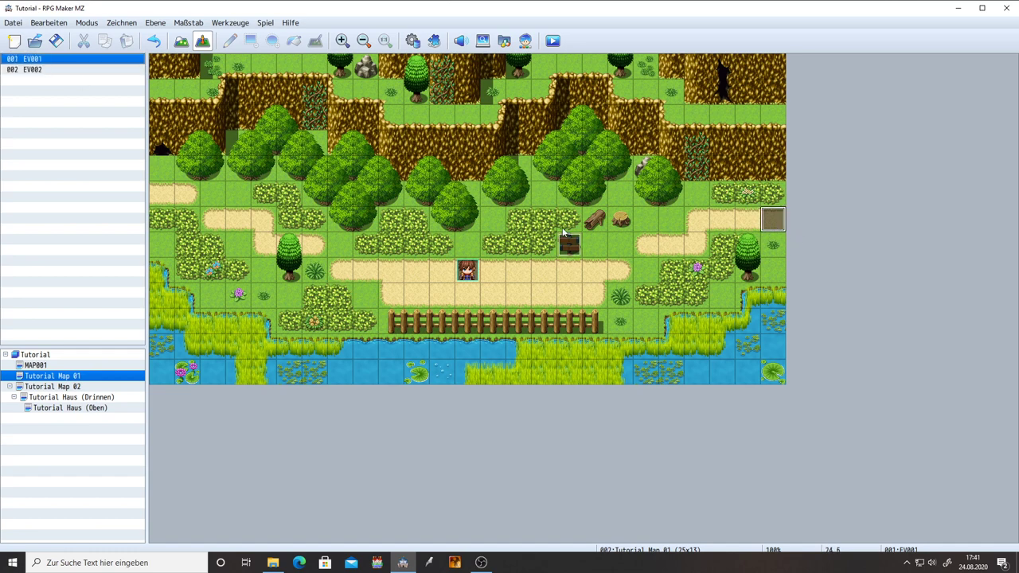
pyautogui.click(107, 70)
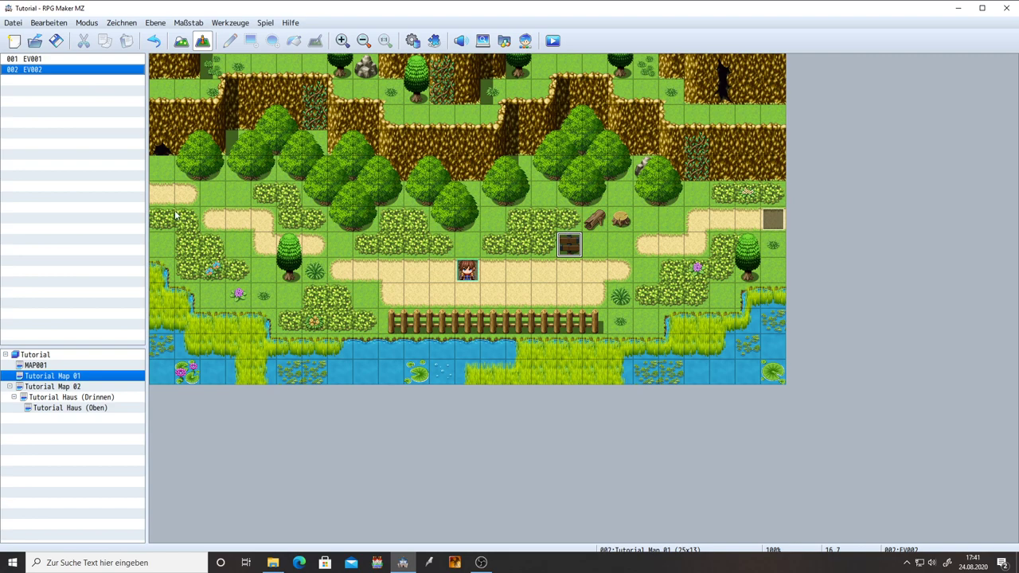
# Step: Set the height of Tutorial Map 01 to 42 tiles in its map properties
pyautogui.rightClick(94, 376)
pyautogui.click(112, 387)
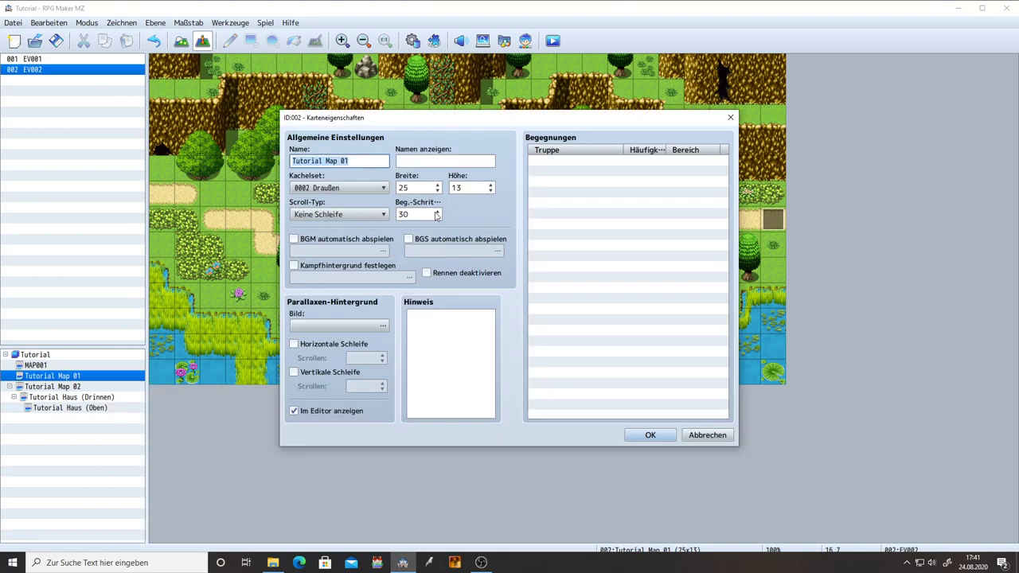
pyautogui.doubleClick(467, 188)
pyautogui.write('42')
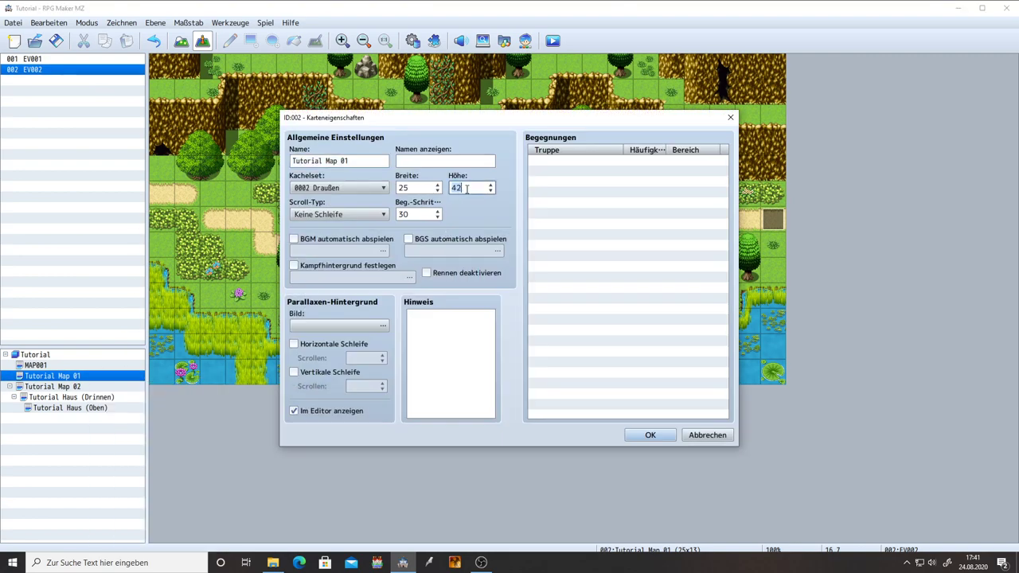
pyautogui.click(651, 435)
# Step: Examine the enlarged map and select EV001 and EV002 in the event list to compare their positions
pyautogui.scroll(-5, 597, 324)
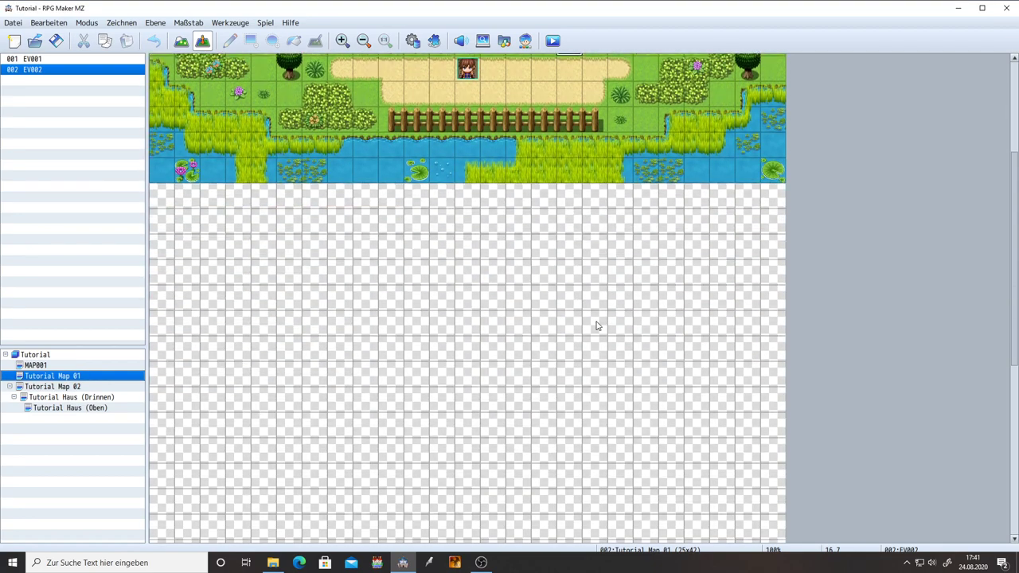
pyautogui.scroll(-5, 597, 325)
pyautogui.click(72, 62)
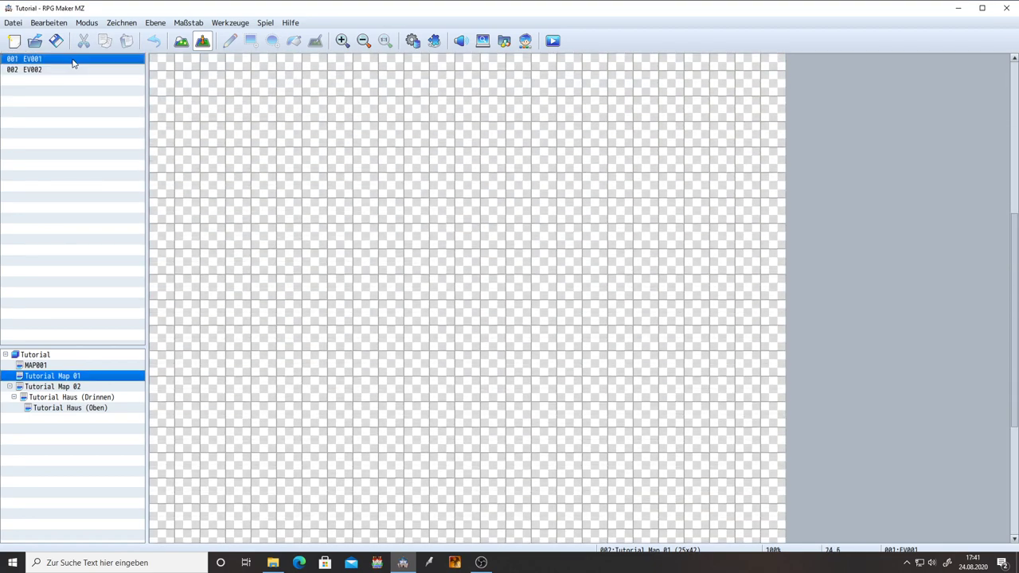
pyautogui.click(69, 70)
pyautogui.click(64, 59)
pyautogui.click(59, 70)
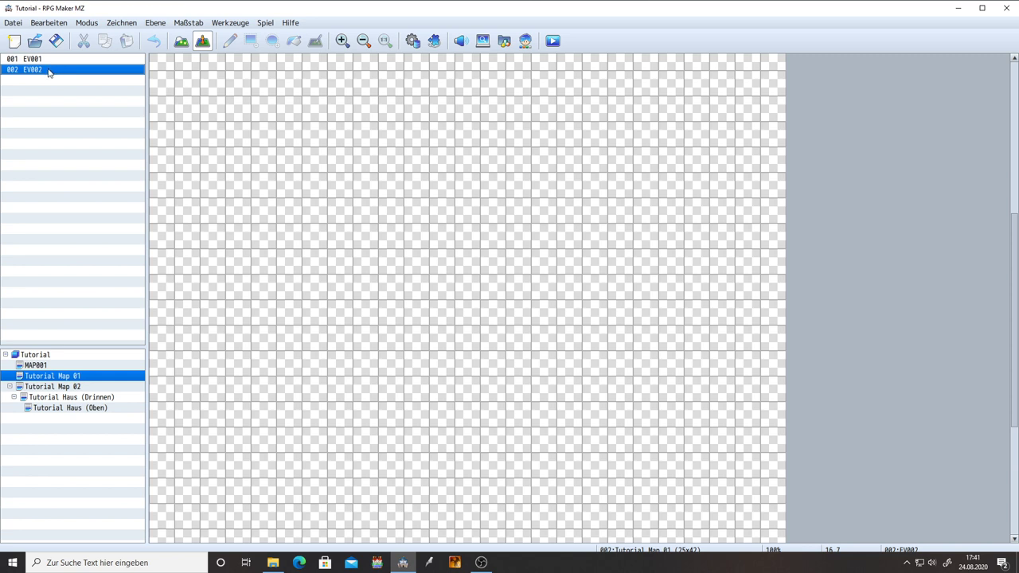
pyautogui.click(44, 60)
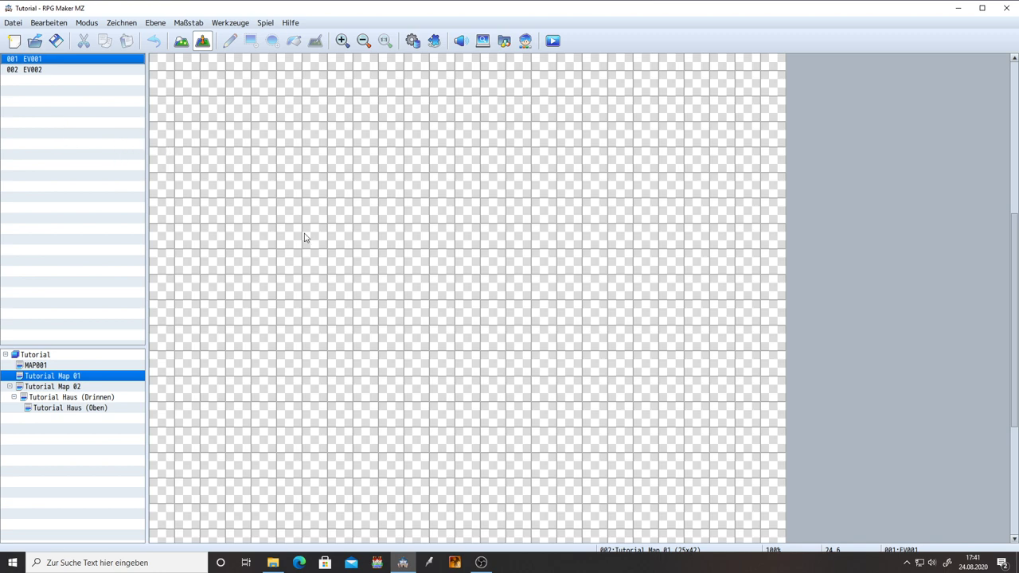
pyautogui.scroll(3, 307, 239)
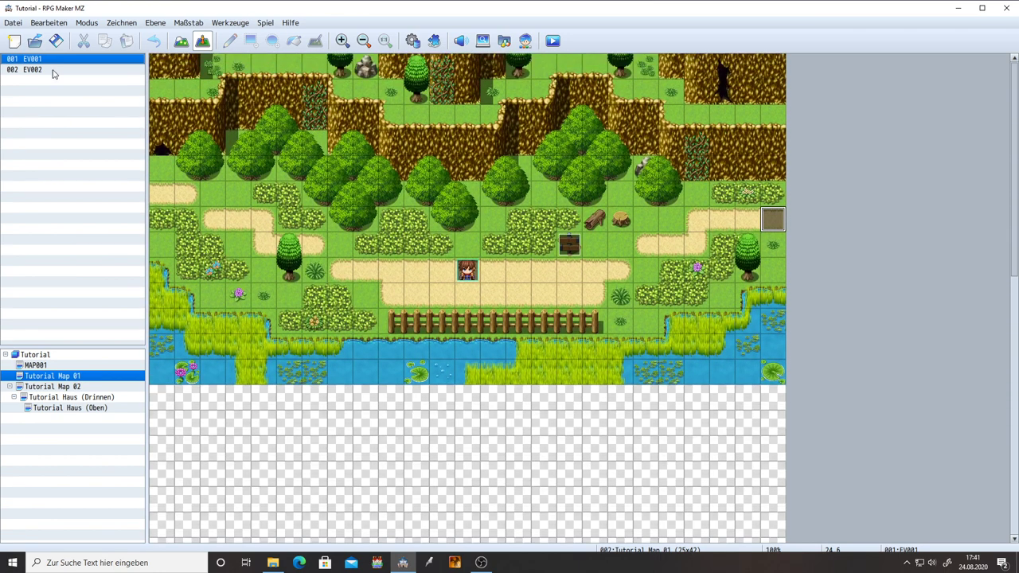
pyautogui.click(53, 70)
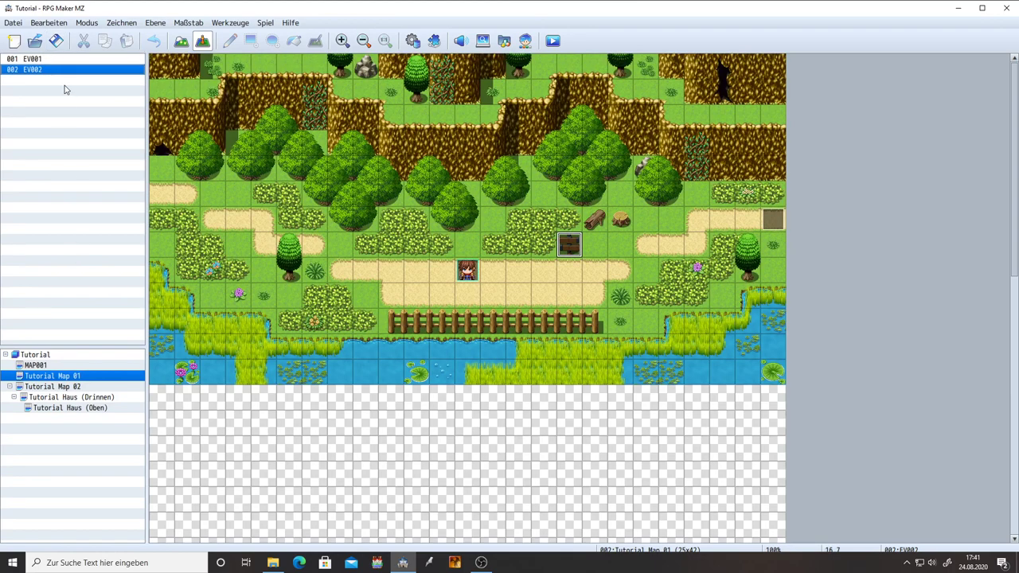
# Step: Set the height of Tutorial Map 01 to 13 tiles in its map properties
pyautogui.rightClick(61, 376)
pyautogui.click(79, 380)
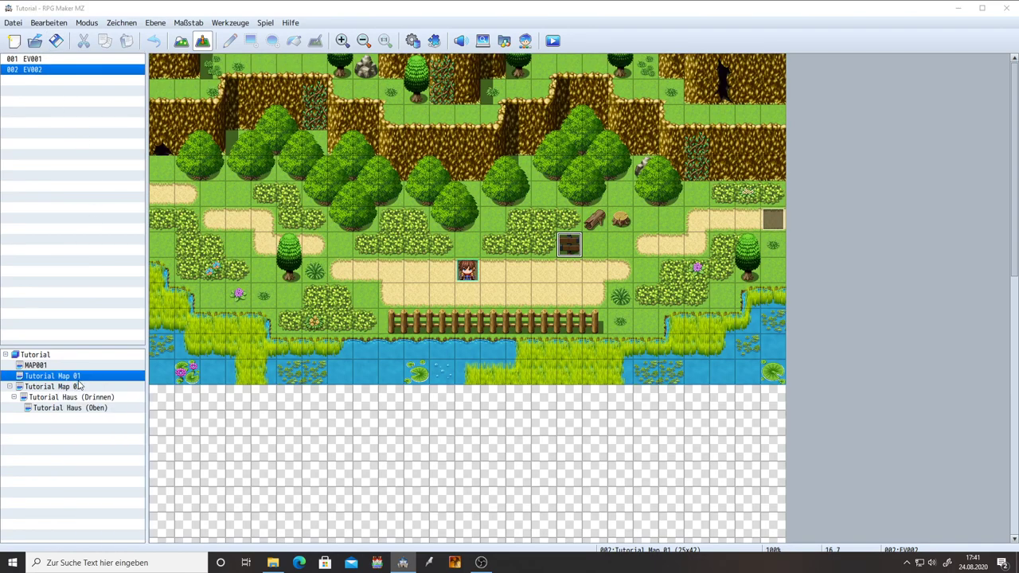
pyautogui.doubleClick(470, 186)
pyautogui.write('17')
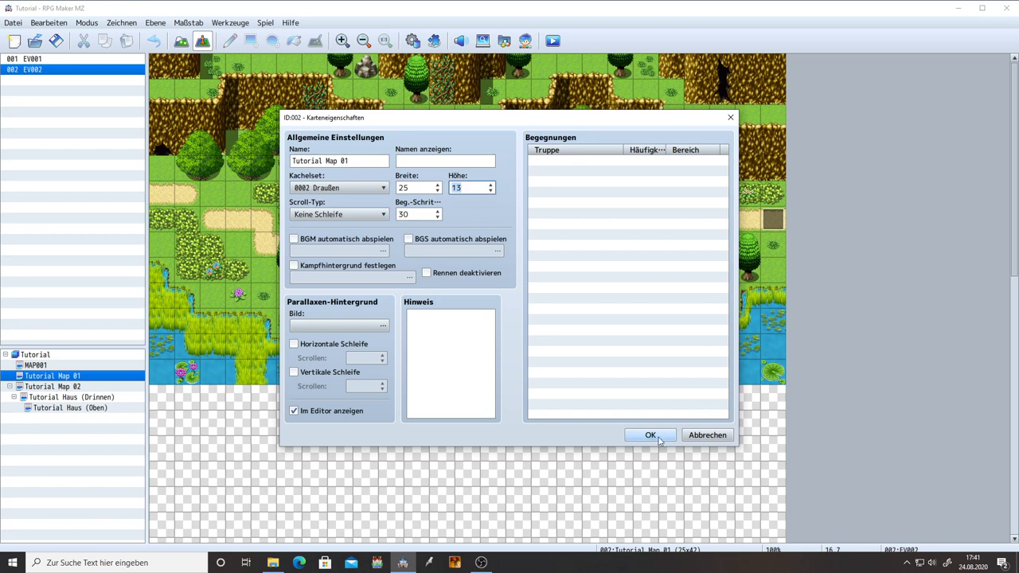
pyautogui.click(649, 435)
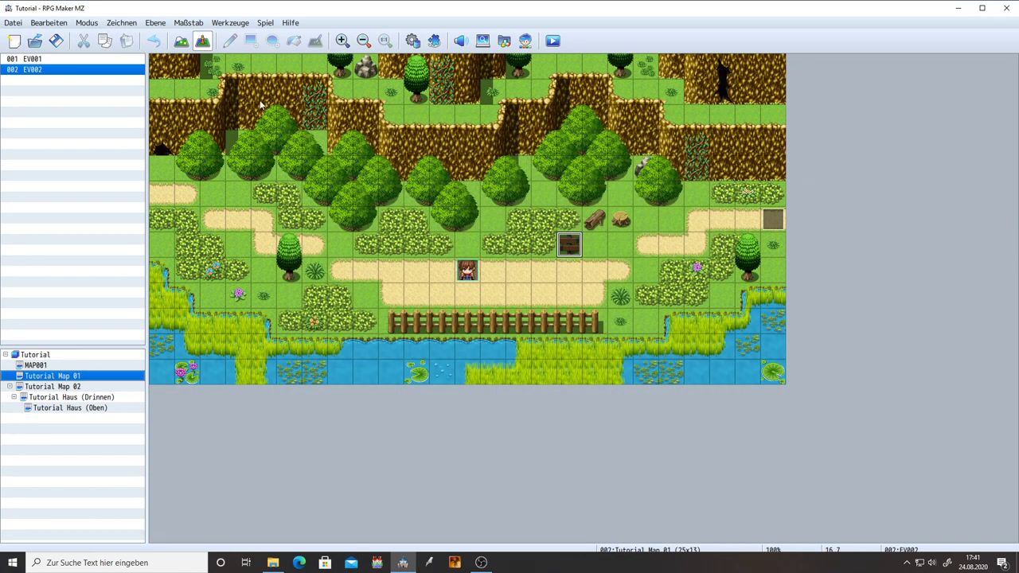
pyautogui.click(45, 74)
pyautogui.doubleClick(44, 73)
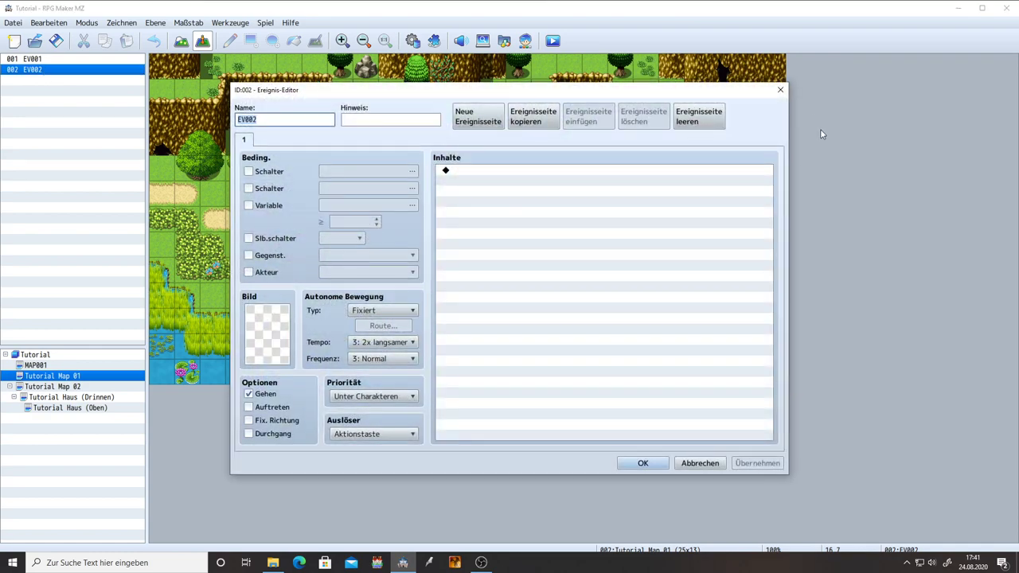
pyautogui.press('Escape')
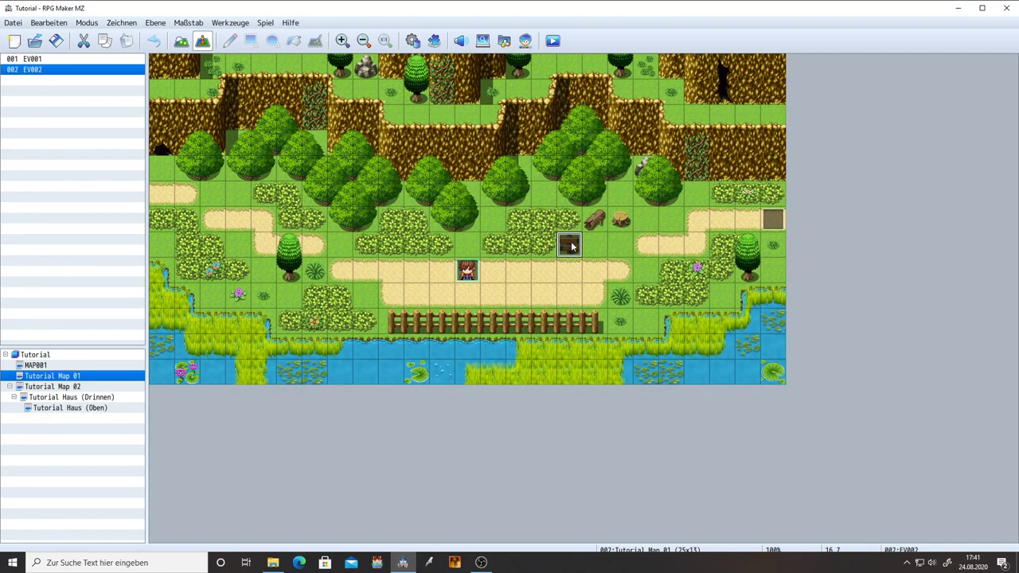
# Step: Rename the signpost event EV002 as "Schild" and apply the change
pyautogui.doubleClick(569, 245)
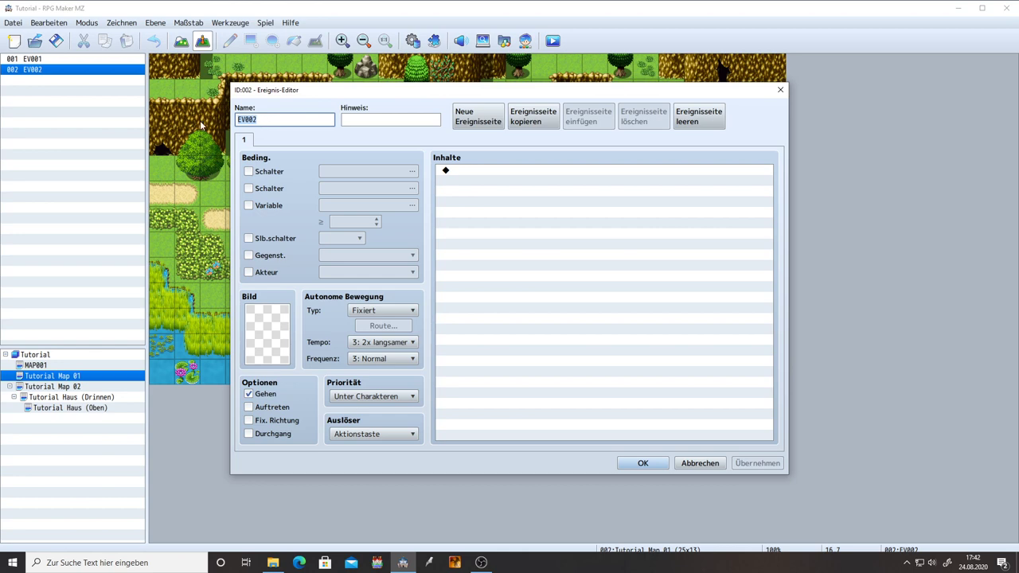
pyautogui.press('BackSpace')
pyautogui.write('Schild')
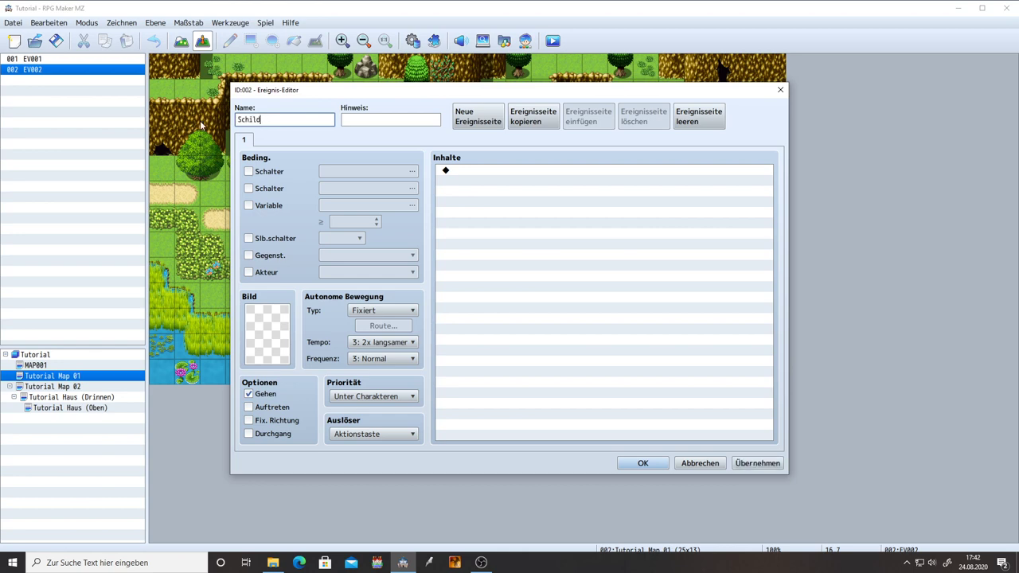
pyautogui.click(764, 465)
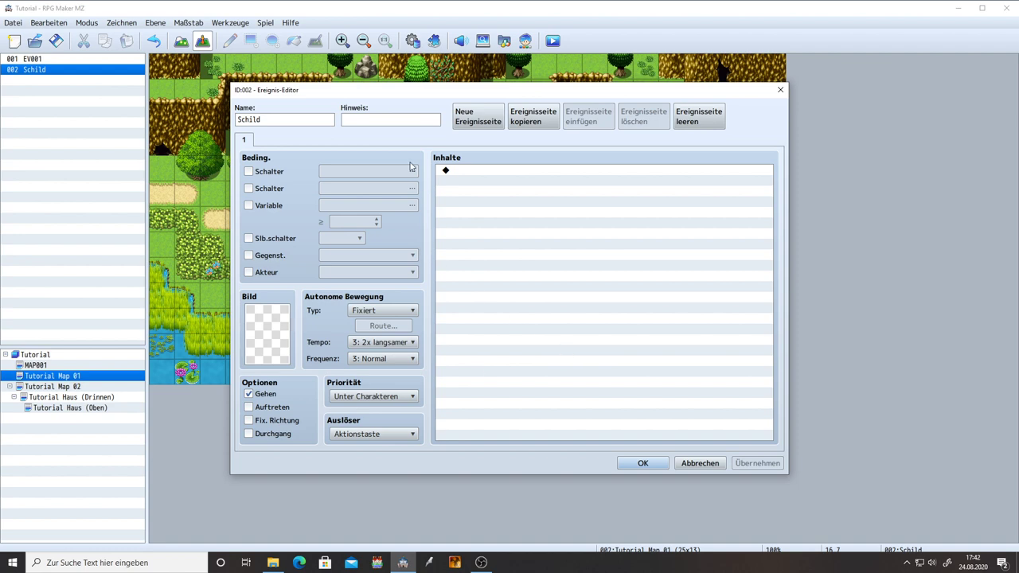
pyautogui.click(352, 121)
pyautogui.doubleClick(291, 118)
pyautogui.click(364, 123)
pyautogui.click(504, 170)
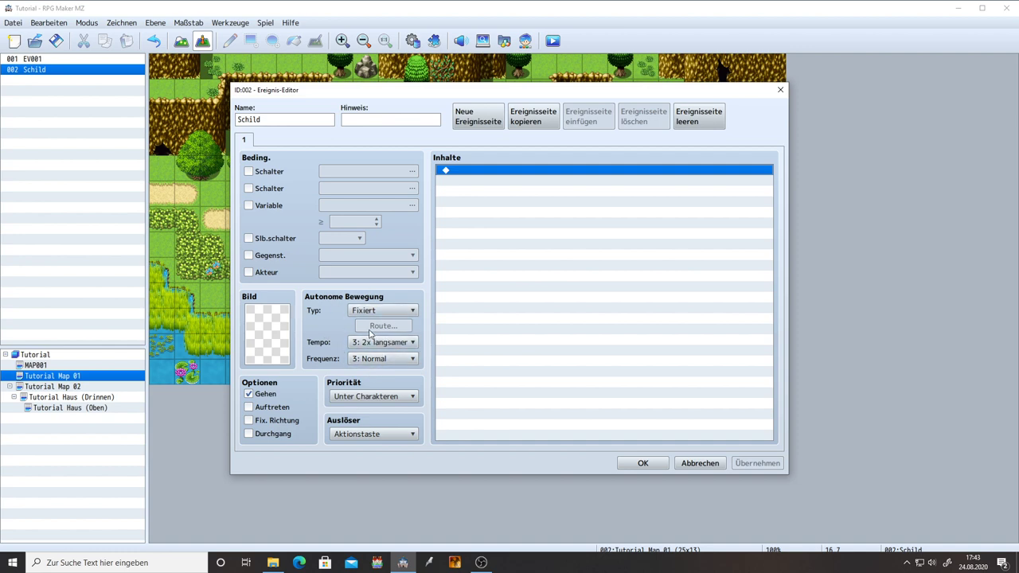
pyautogui.click(274, 327)
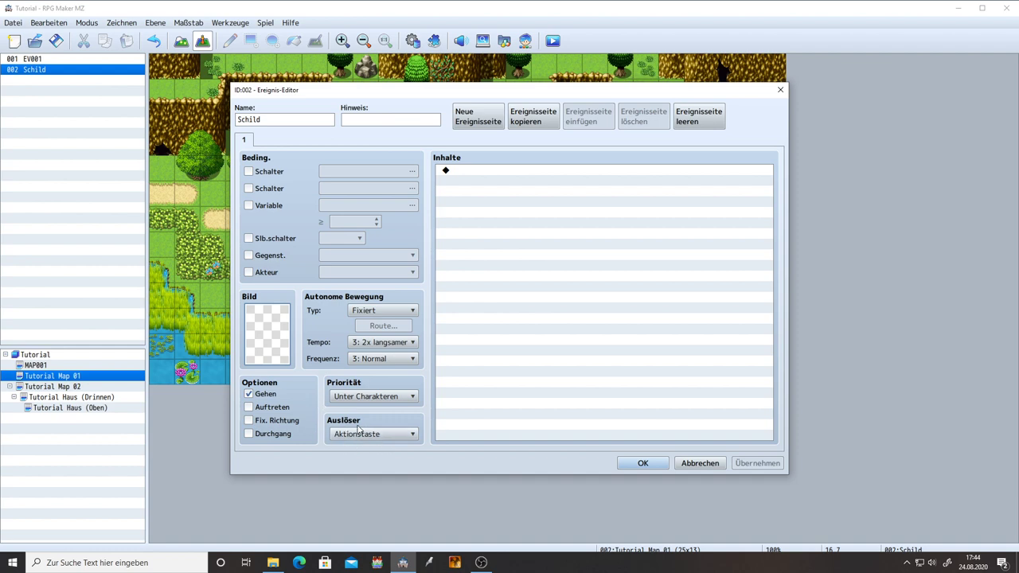
# Step: Examine the trigger options of the Schild event and compare its placement on the map with EV001
pyautogui.moveTo(371, 436)
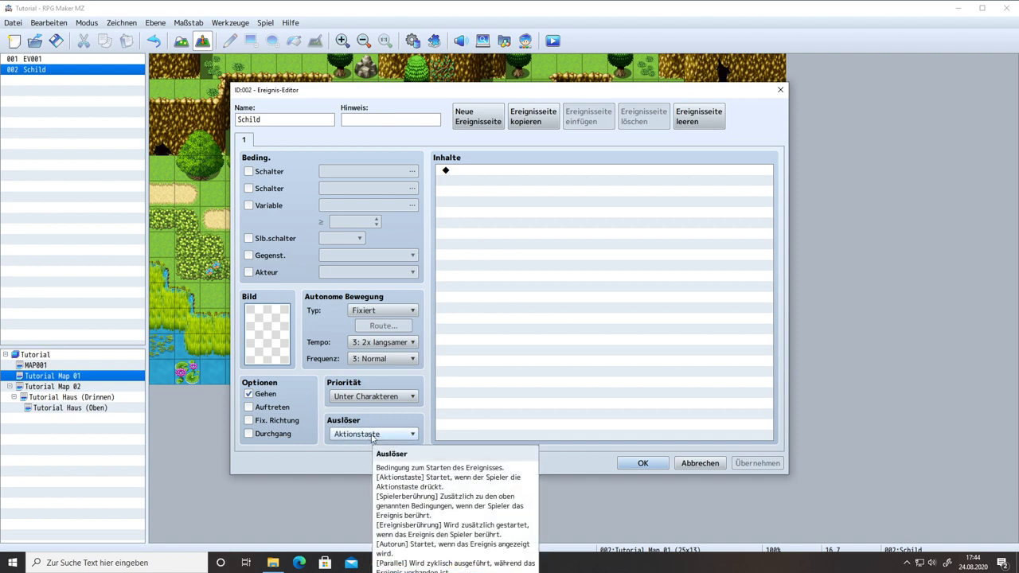
pyautogui.click(368, 436)
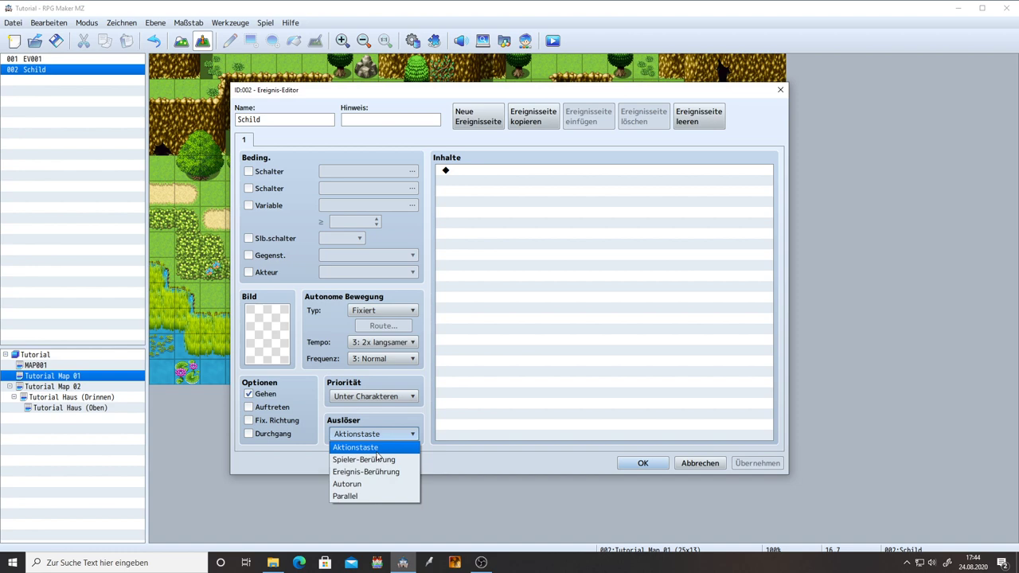
pyautogui.click(643, 462)
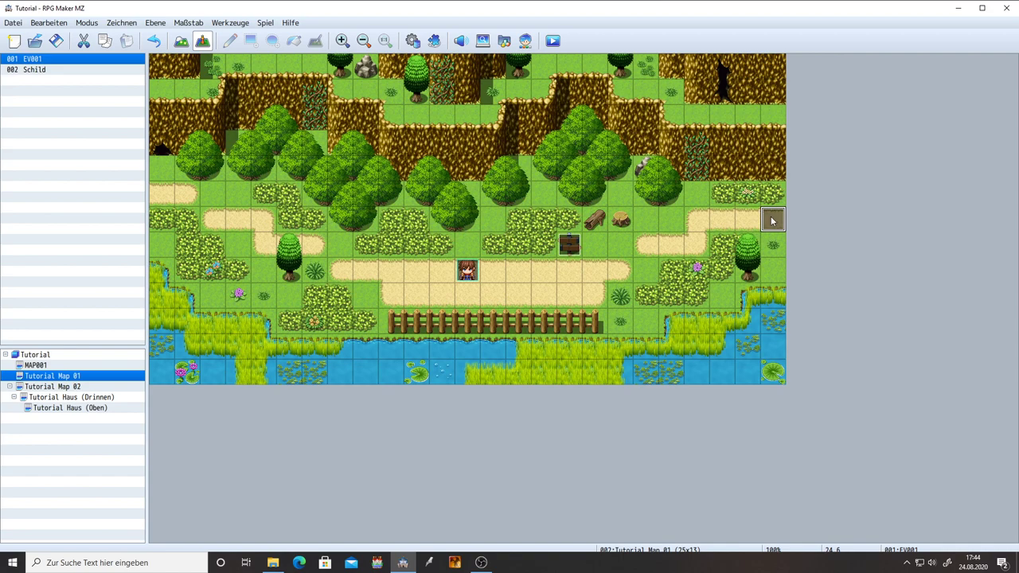
pyautogui.doubleClick(568, 244)
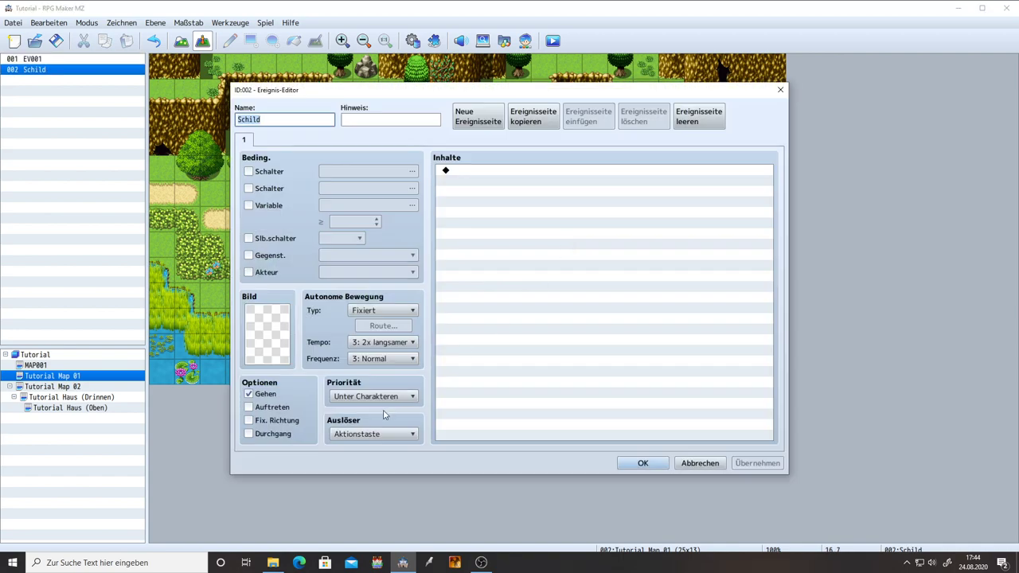
pyautogui.click(372, 434)
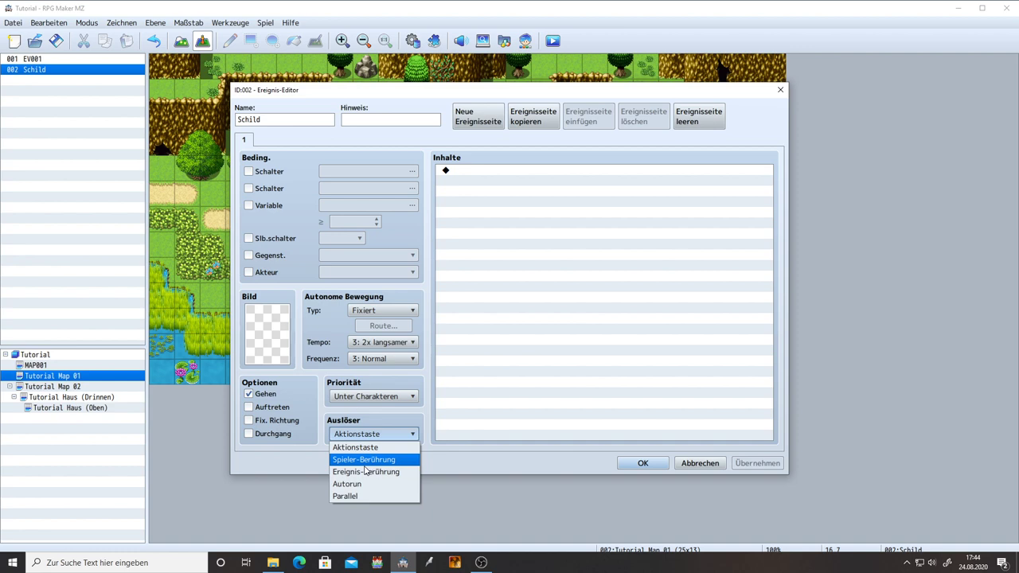
pyautogui.click(644, 463)
pyautogui.click(643, 462)
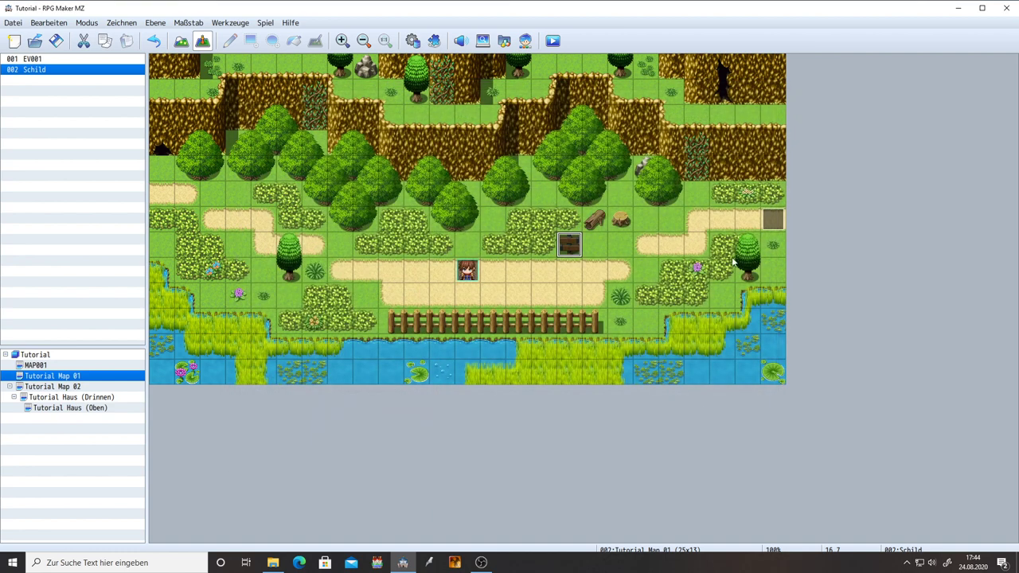
pyautogui.click(772, 219)
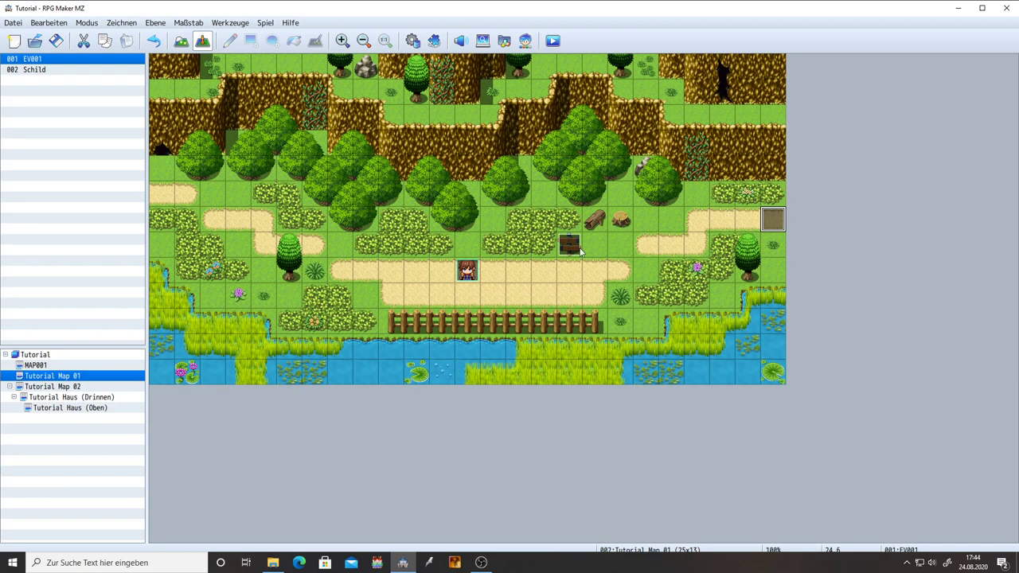
pyautogui.doubleClick(580, 252)
pyautogui.click(360, 433)
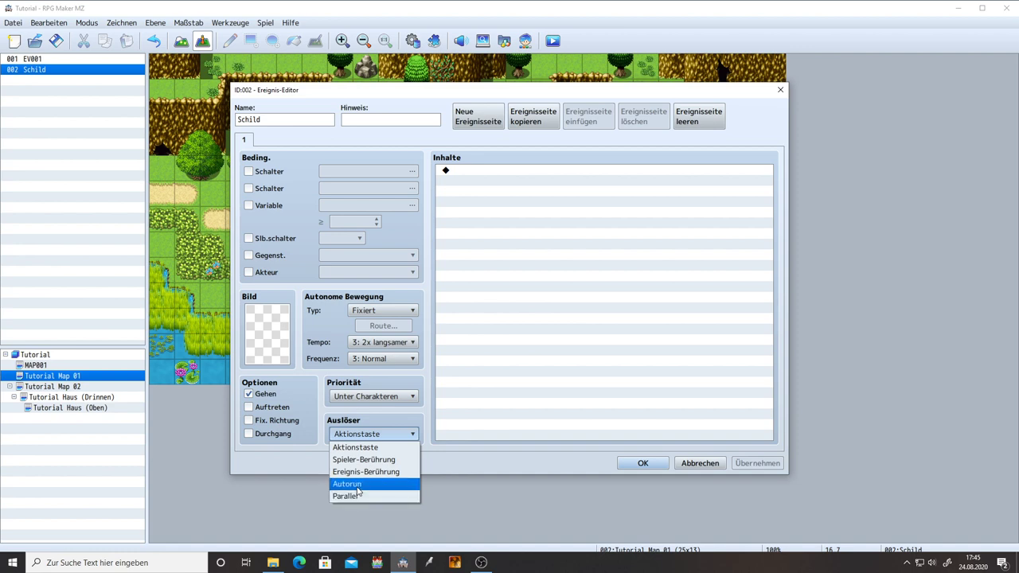
pyautogui.click(394, 424)
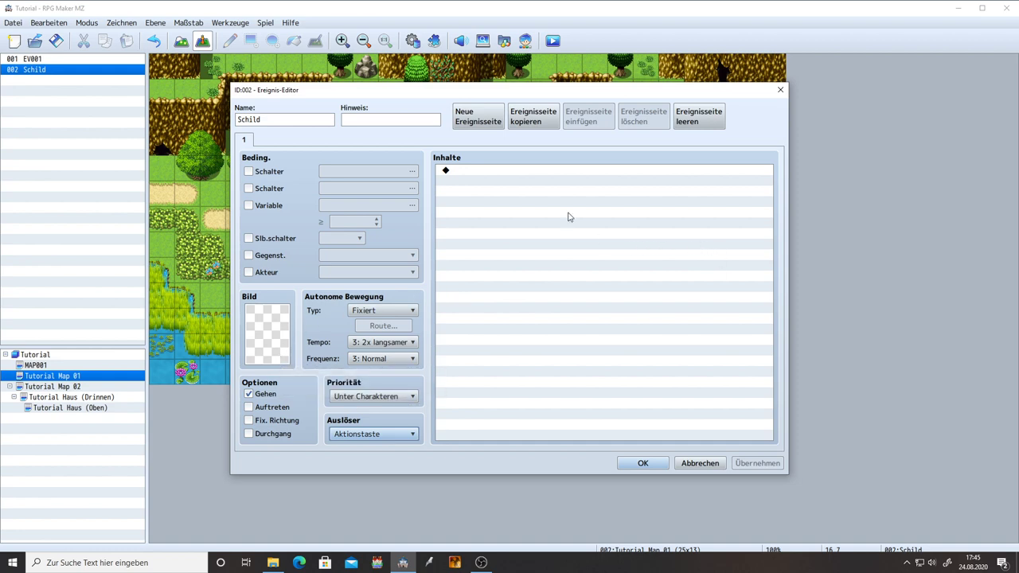
# Step: Open the event command list for the first content line of the Schild event and examine its three pages of commands
pyautogui.click(487, 185)
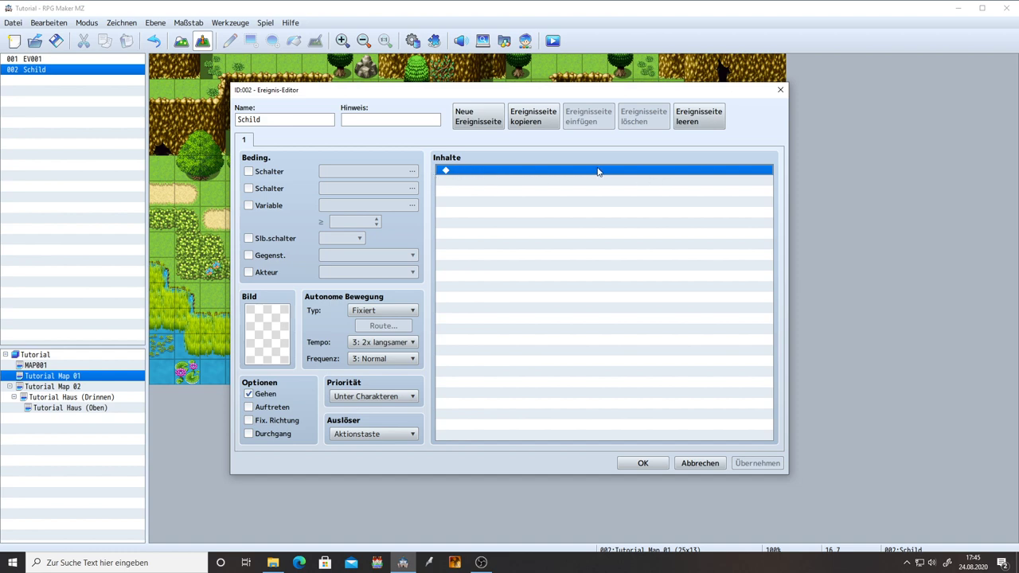
pyautogui.doubleClick(573, 172)
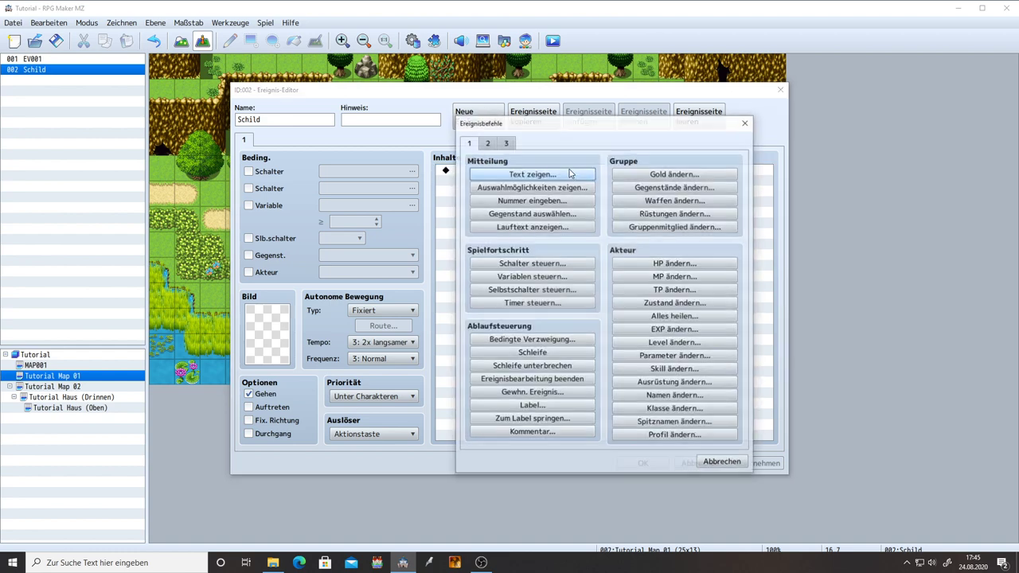
pyautogui.click(488, 143)
pyautogui.click(504, 143)
pyautogui.click(487, 143)
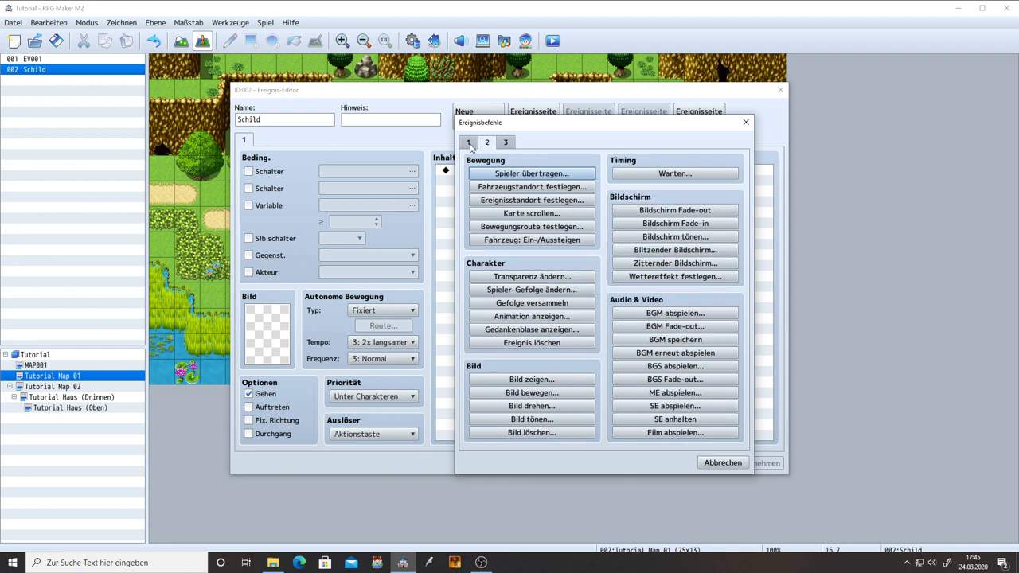
pyautogui.click(469, 144)
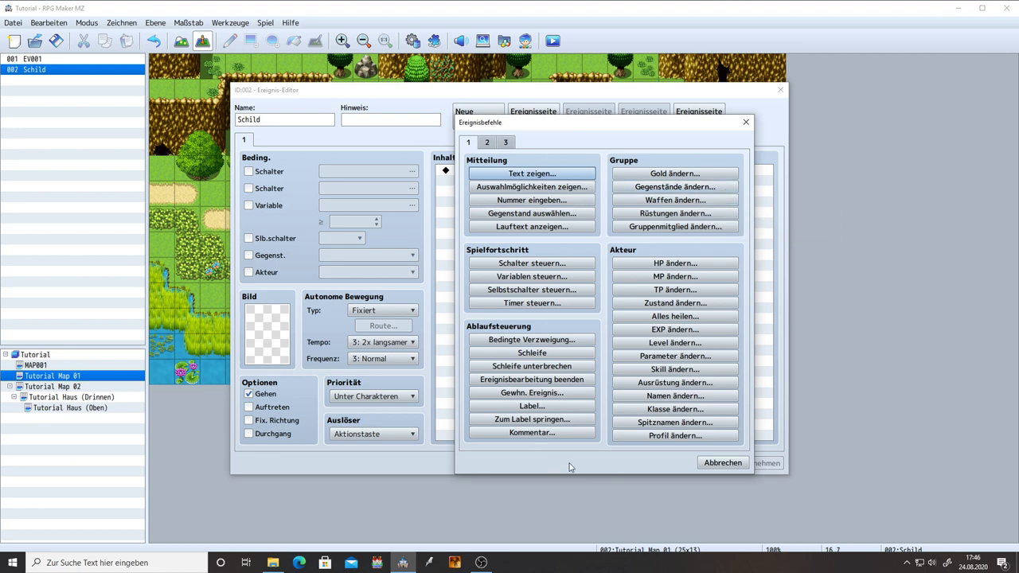
pyautogui.click(487, 144)
pyautogui.click(502, 143)
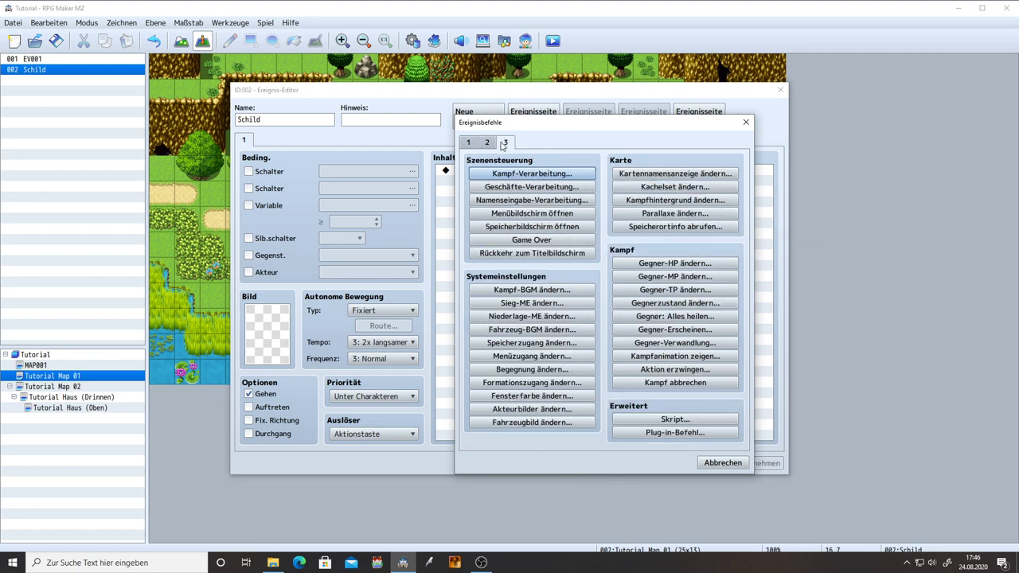
pyautogui.click(470, 143)
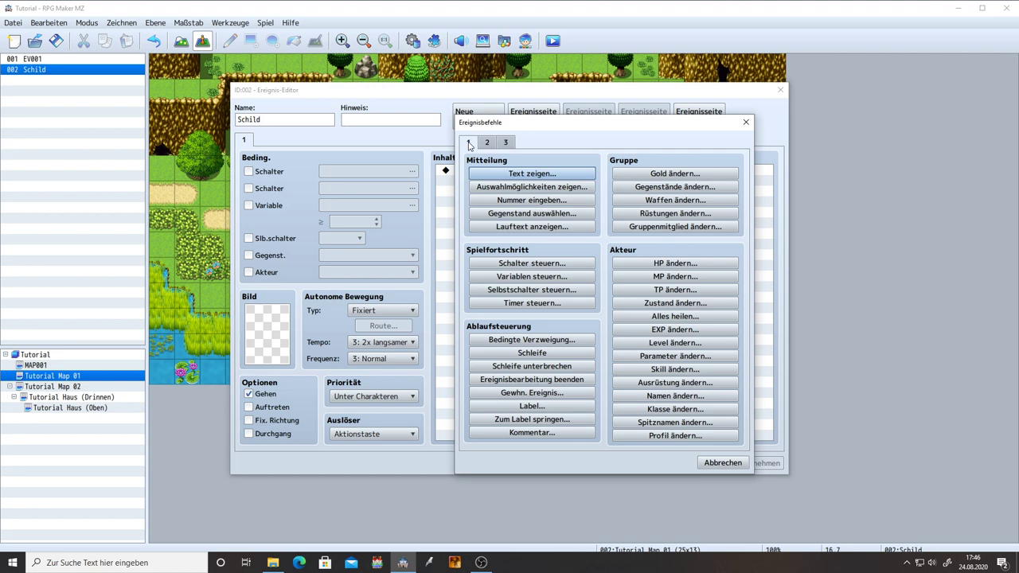
pyautogui.click(485, 145)
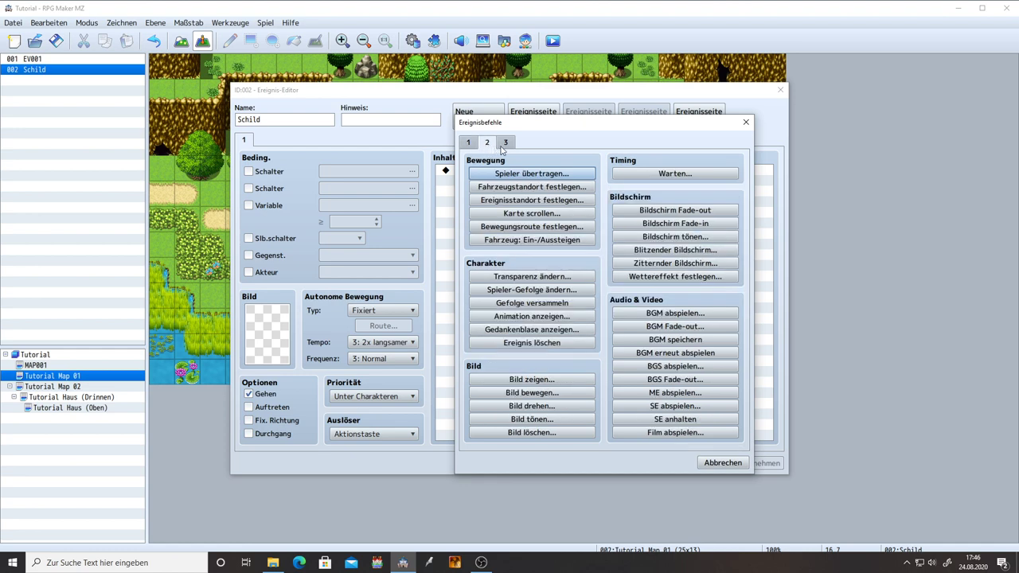
pyautogui.click(503, 146)
pyautogui.click(489, 146)
pyautogui.click(475, 147)
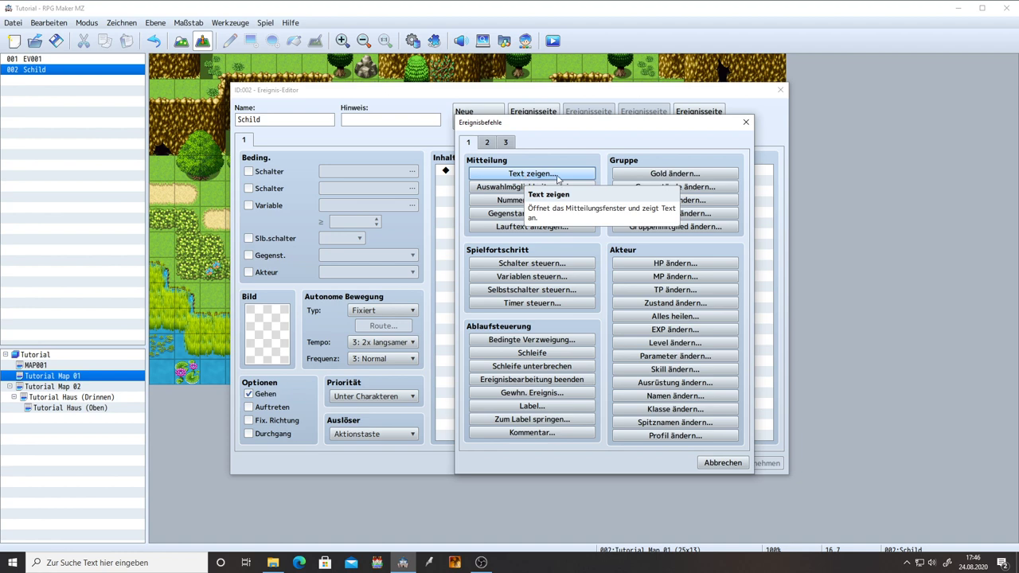
# Step: Start a Text zeigen command for the Schild event's contents
pyautogui.click(493, 142)
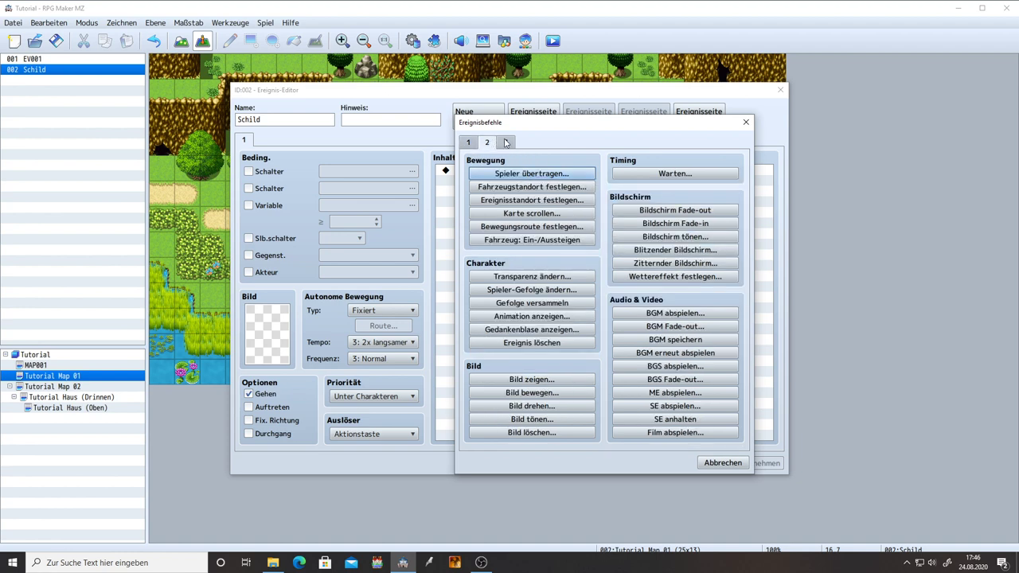
pyautogui.click(506, 143)
pyautogui.click(494, 144)
pyautogui.click(477, 145)
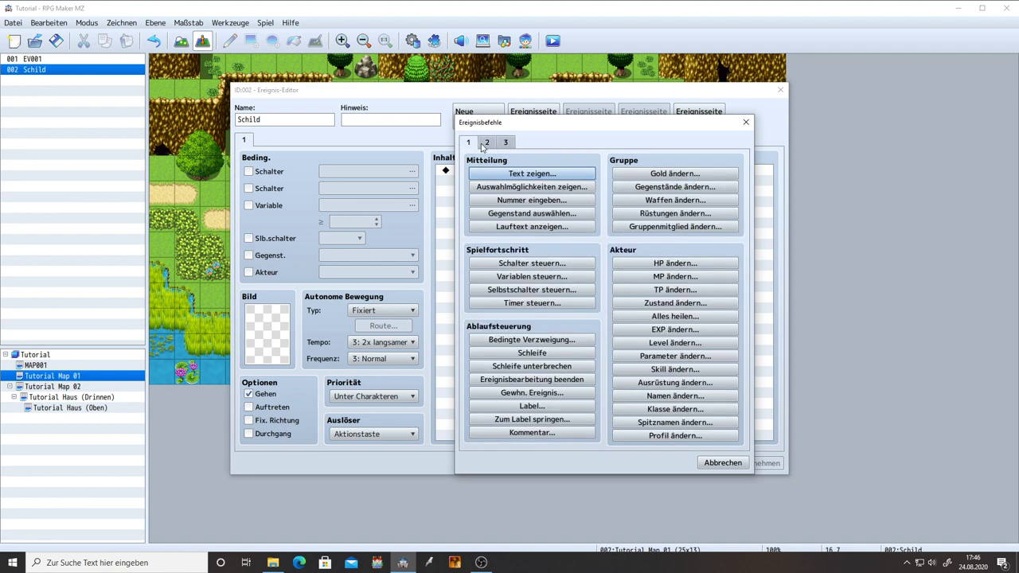
pyautogui.click(510, 175)
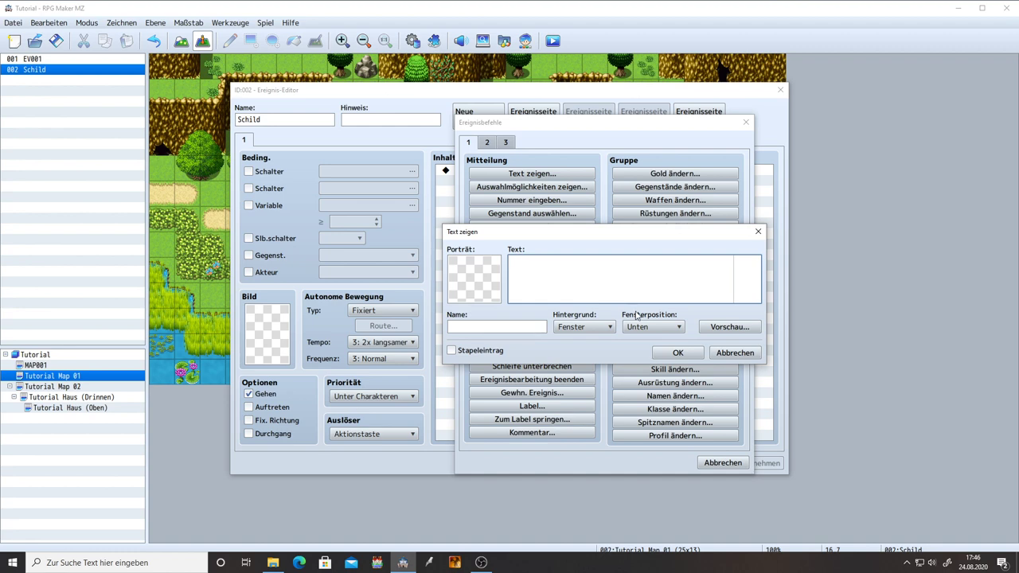
# Step: Examine the portrait sets available for the message, including the Actor, Evil, People and SF_Actor faces, without assigning a portrait
pyautogui.click(465, 263)
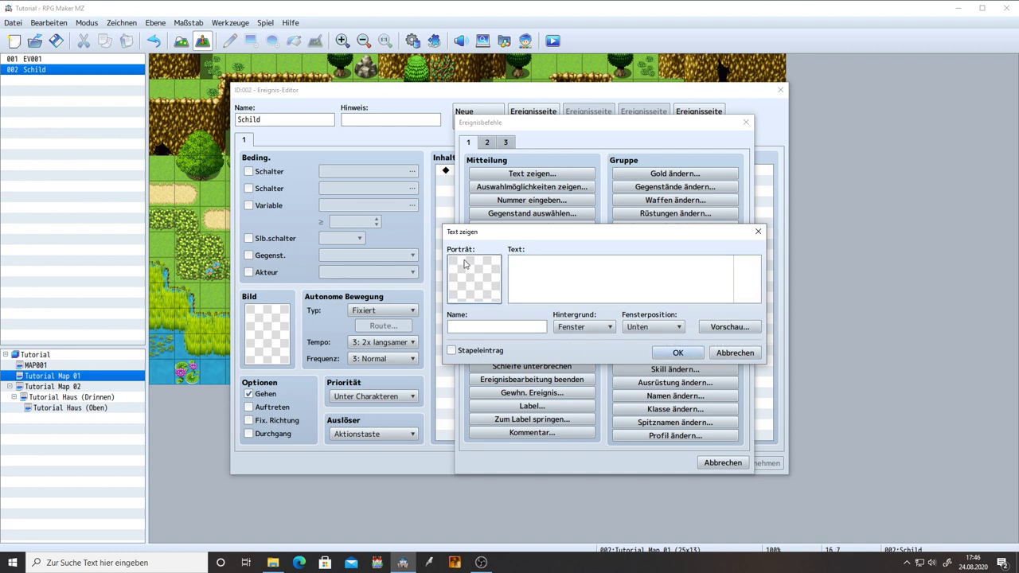
pyautogui.doubleClick(465, 263)
pyautogui.click(432, 203)
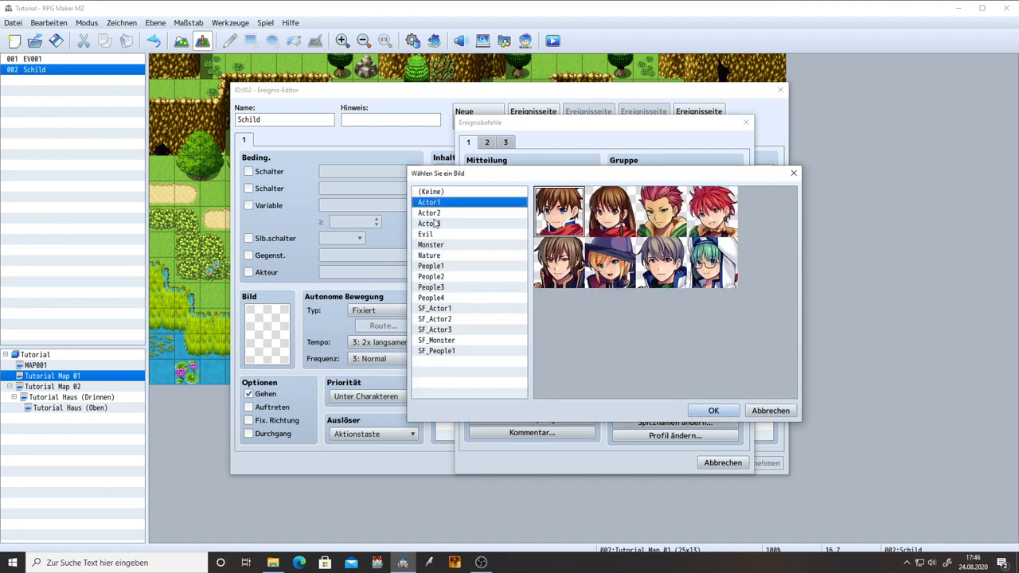
pyautogui.click(444, 266)
pyautogui.click(446, 328)
pyautogui.click(445, 223)
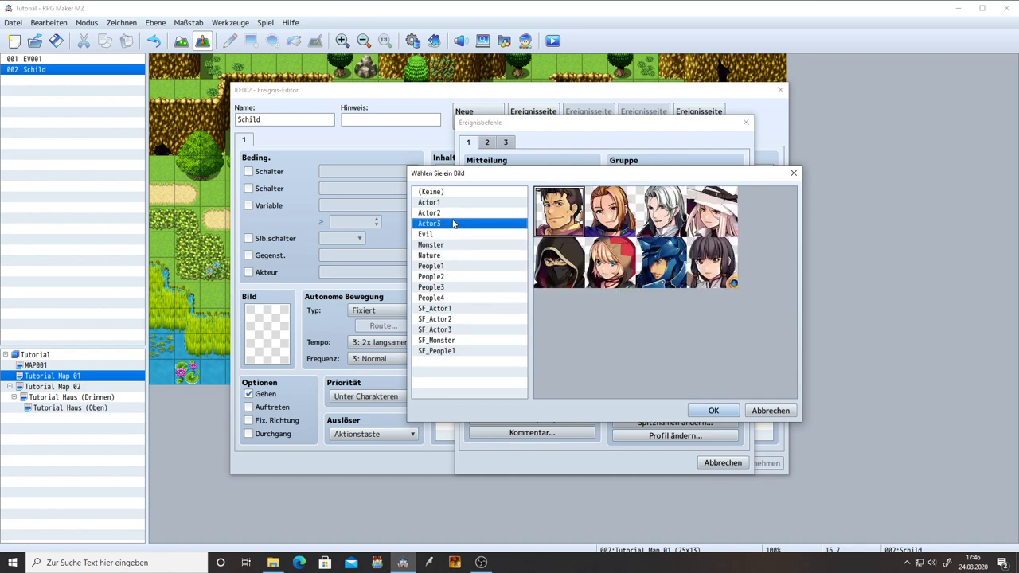
pyautogui.click(445, 192)
pyautogui.click(457, 266)
pyautogui.click(466, 308)
pyautogui.click(462, 203)
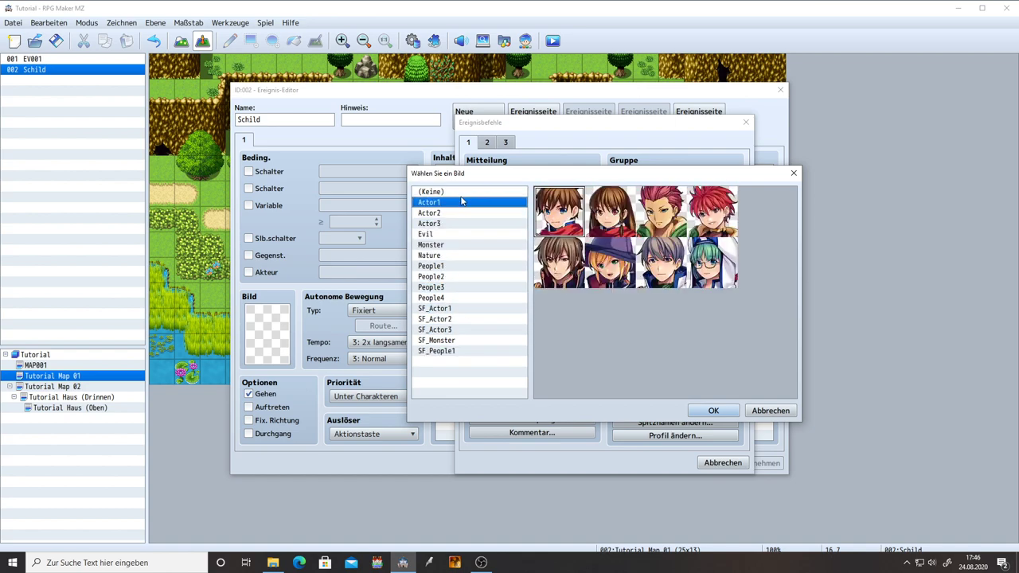
pyautogui.click(459, 191)
pyautogui.click(457, 202)
pyautogui.click(458, 213)
pyautogui.click(457, 223)
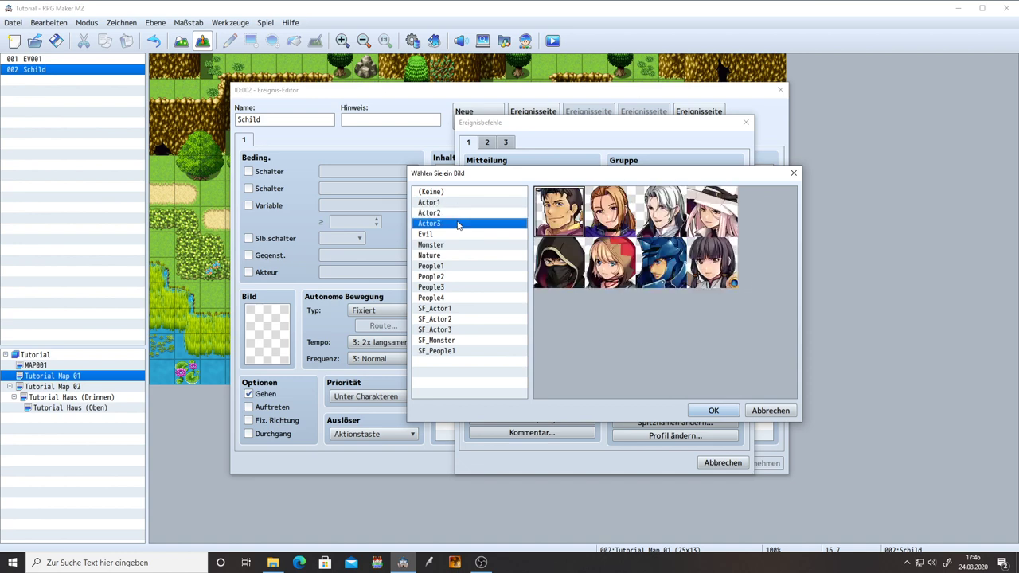
pyautogui.click(449, 234)
pyautogui.click(466, 287)
pyautogui.click(471, 276)
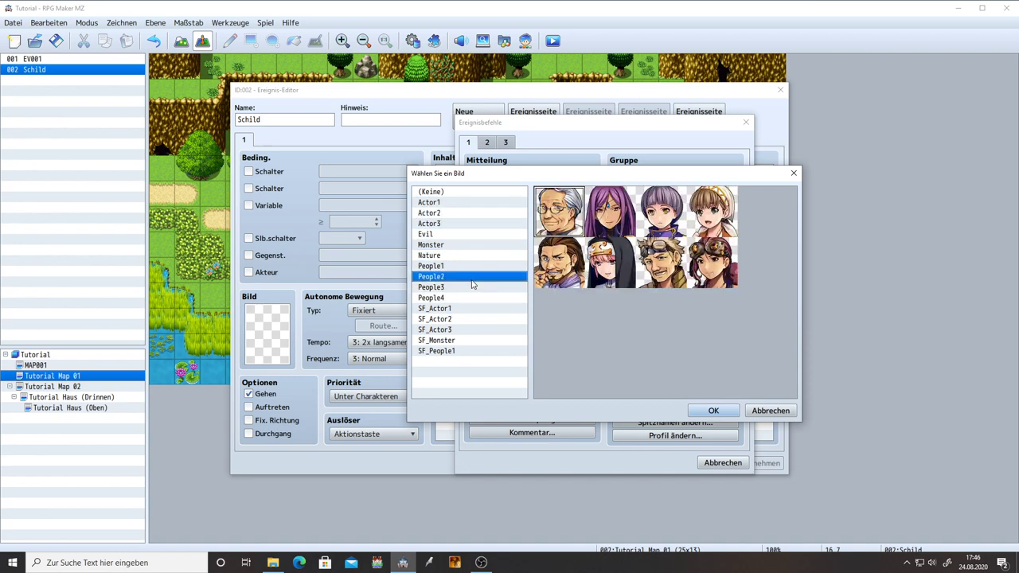
pyautogui.click(471, 268)
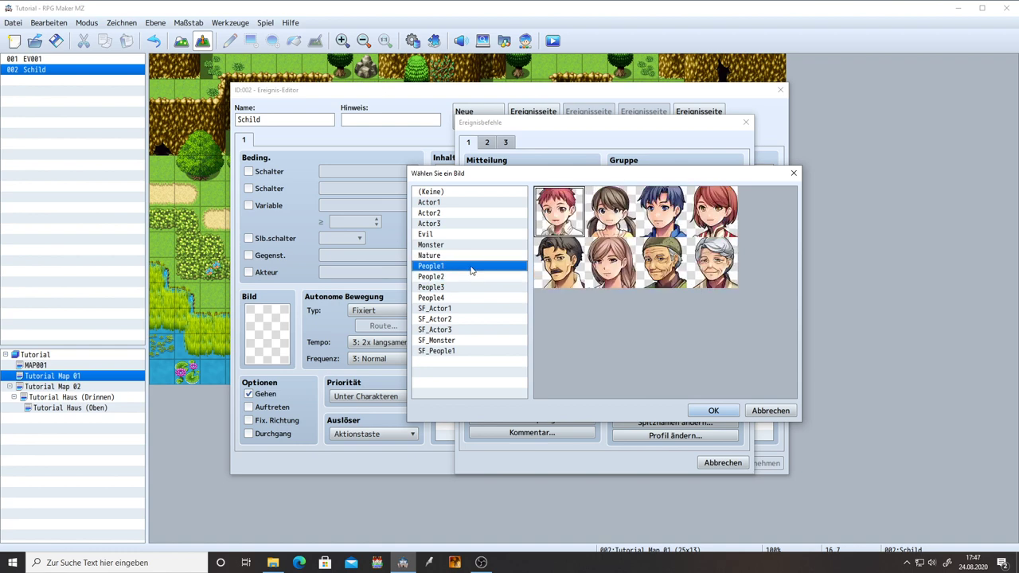
pyautogui.click(712, 262)
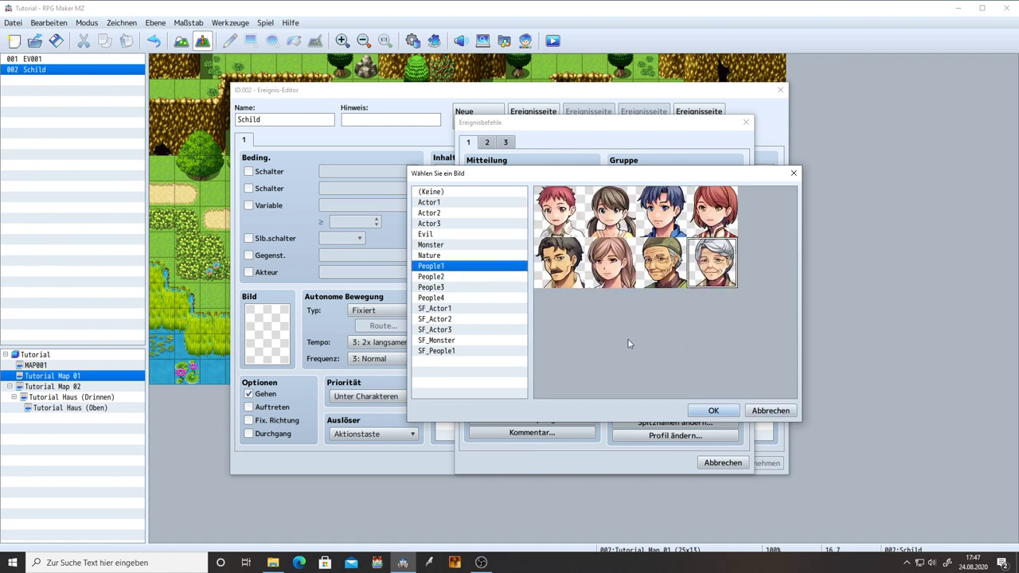
pyautogui.click(720, 219)
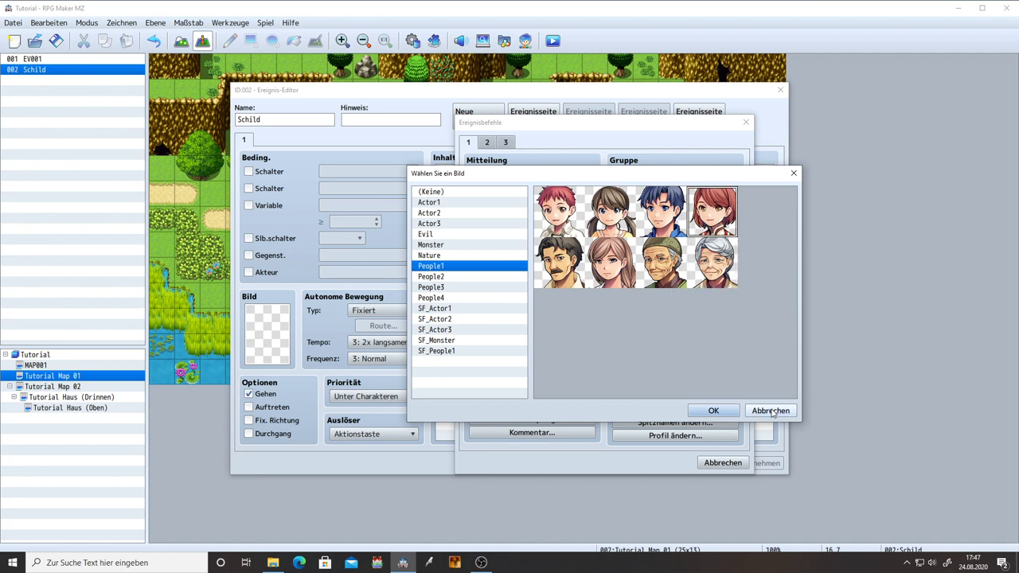
pyautogui.click(770, 411)
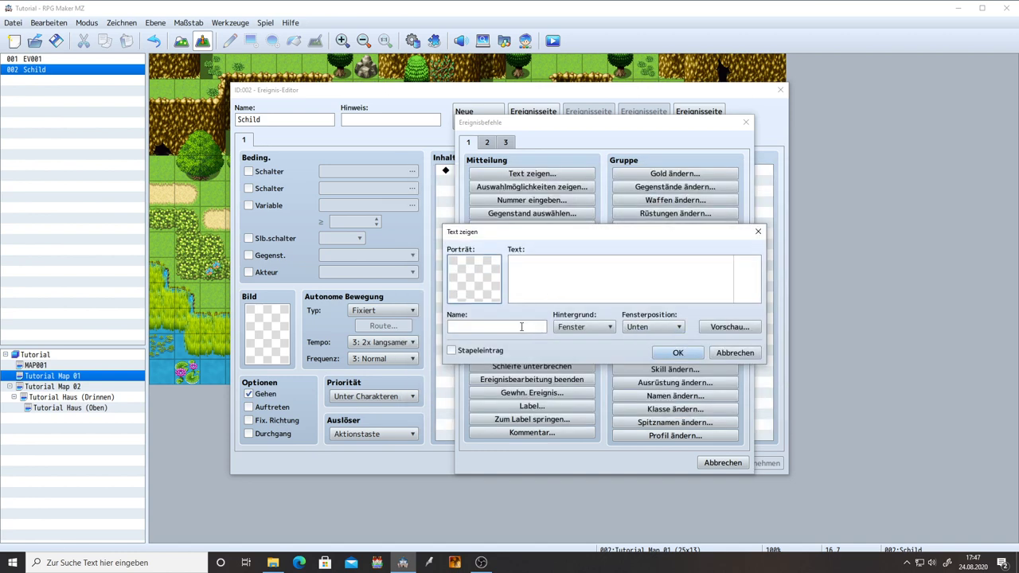
# Step: Examine the name field and the background options of the message window without changing them
pyautogui.click(494, 324)
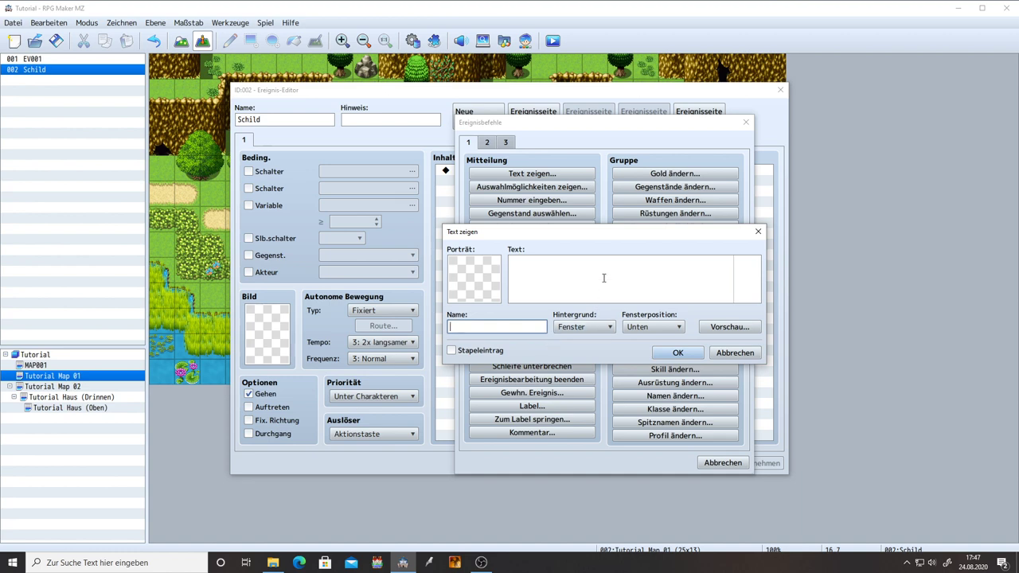
pyautogui.click(576, 328)
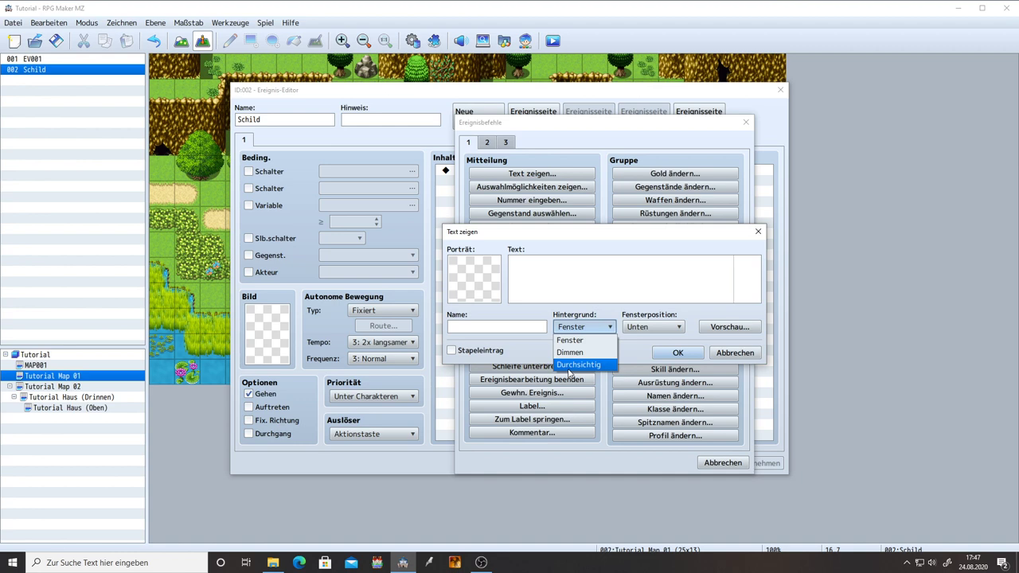
pyautogui.click(599, 317)
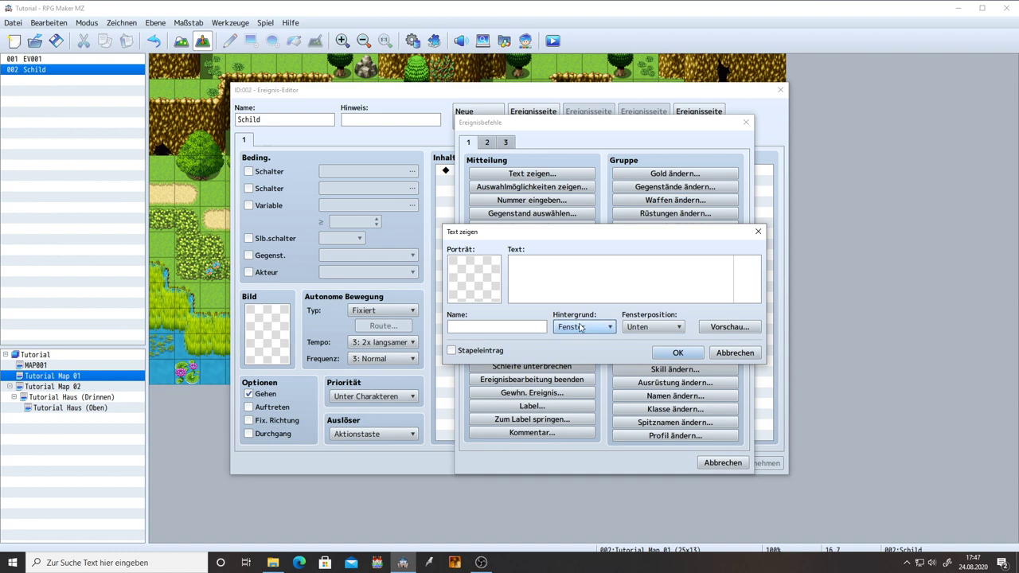
pyautogui.click(583, 327)
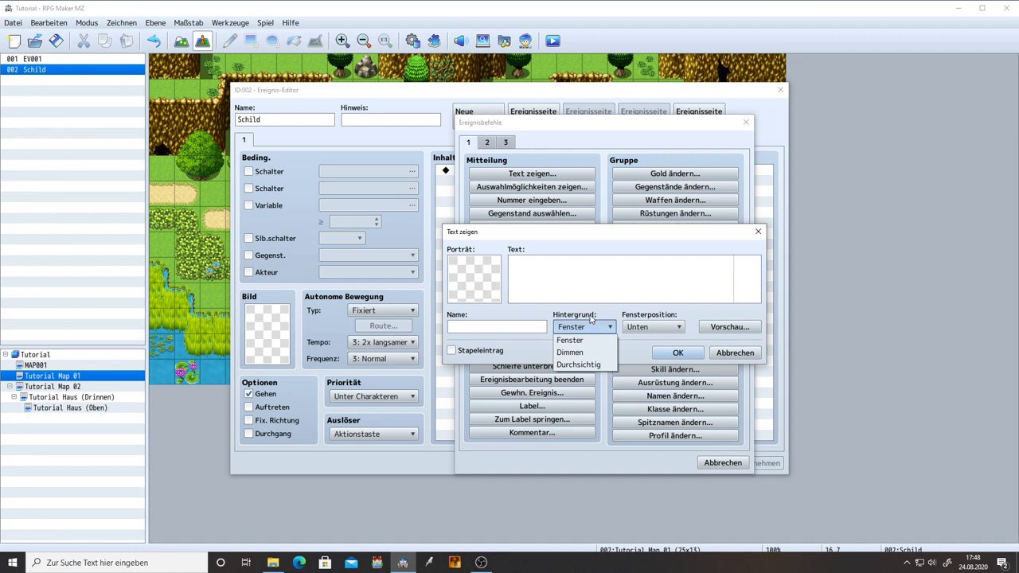
pyautogui.click(589, 318)
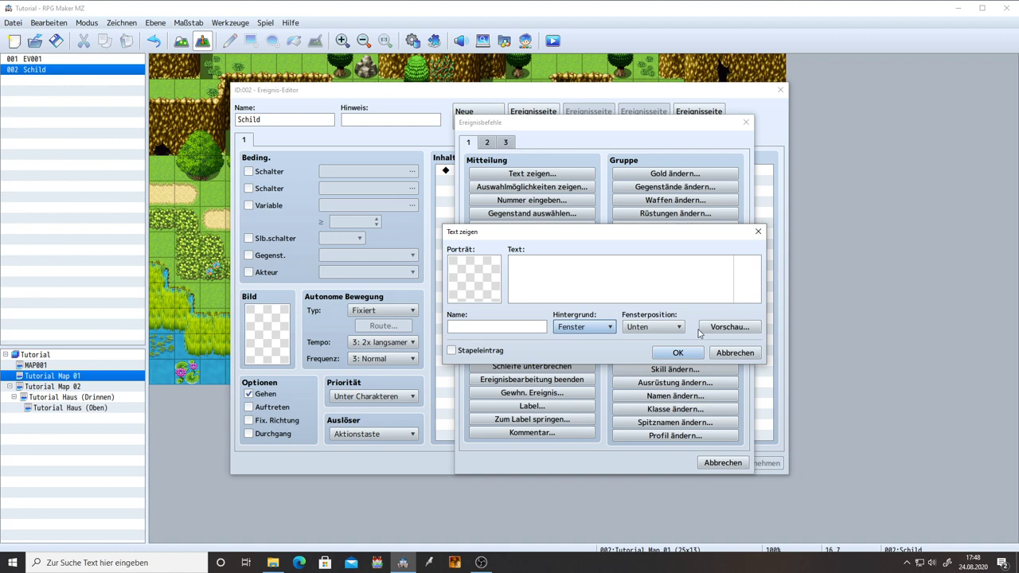
# Step: Examine the window position options, leaving Unten selected, and preview the empty message window
pyautogui.click(653, 327)
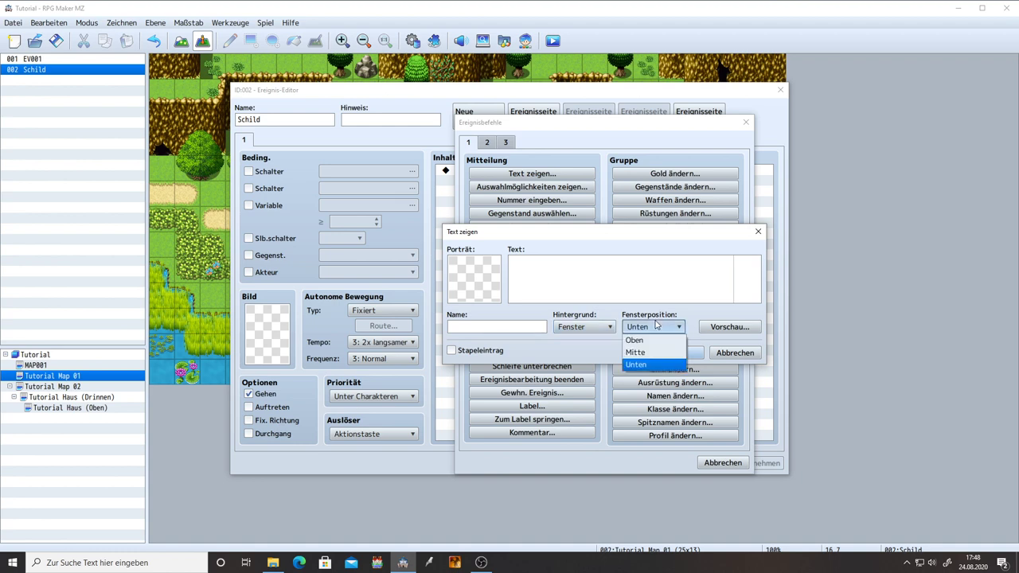
pyautogui.click(649, 365)
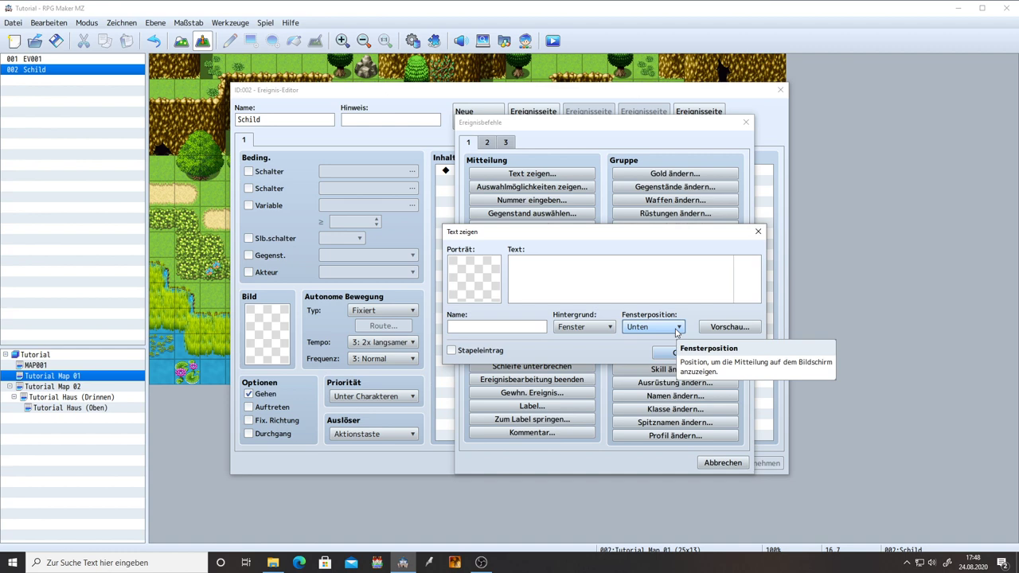
pyautogui.click(728, 328)
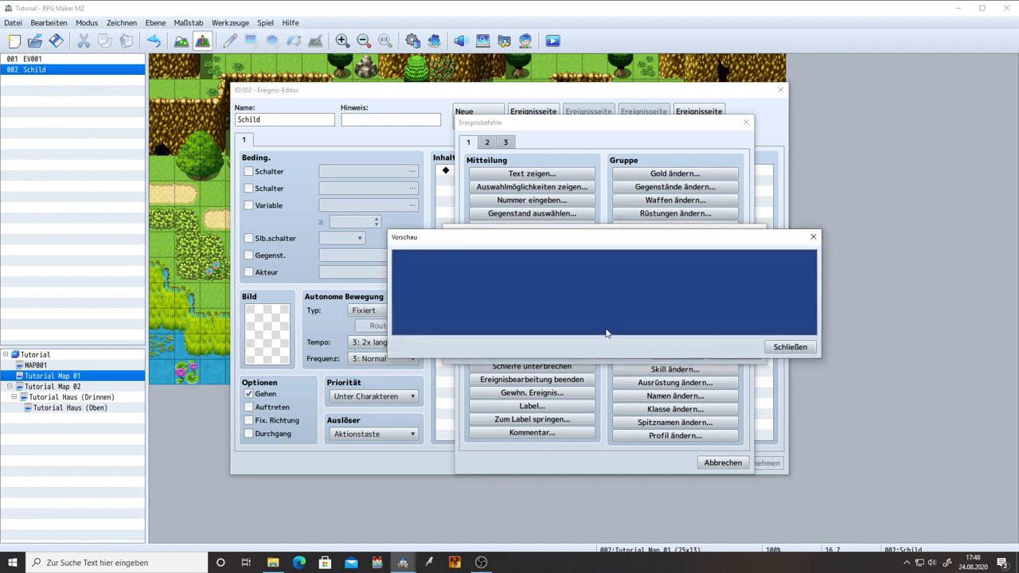
pyautogui.click(790, 347)
# Step: Enter "Hallo" as the message text and preview the message
pyautogui.click(569, 292)
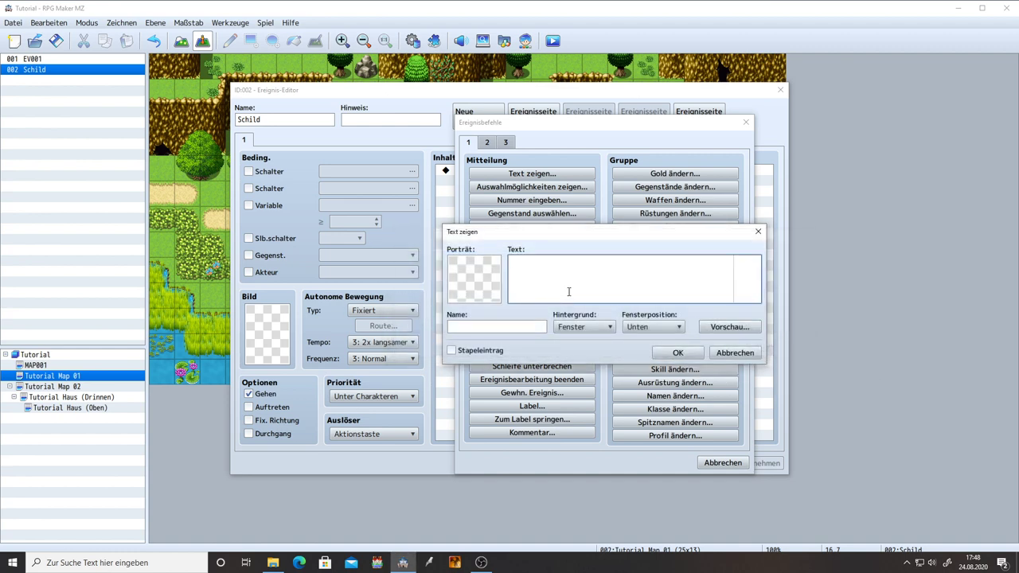
pyautogui.write('Hallo')
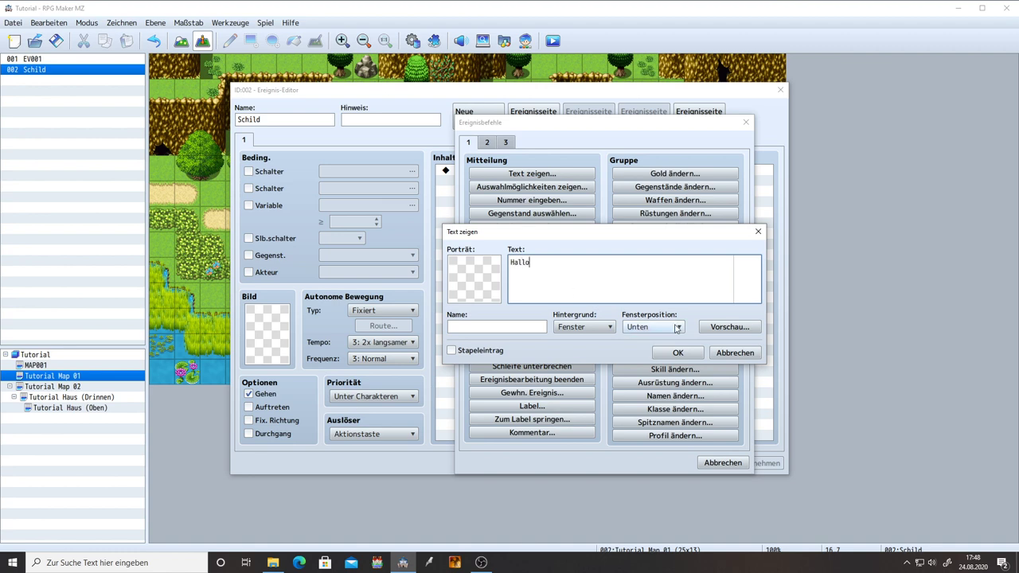
pyautogui.click(730, 327)
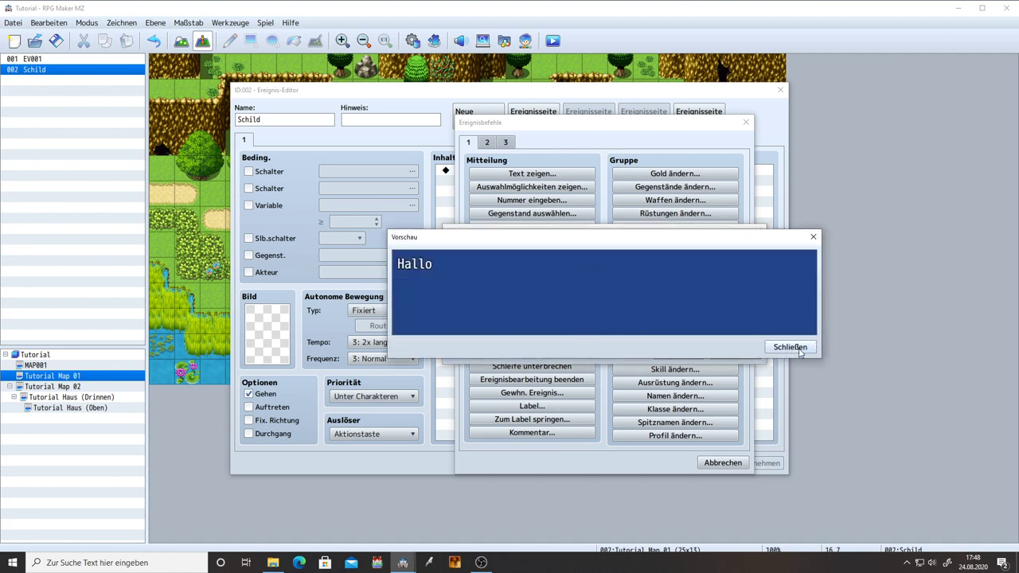
pyautogui.click(799, 352)
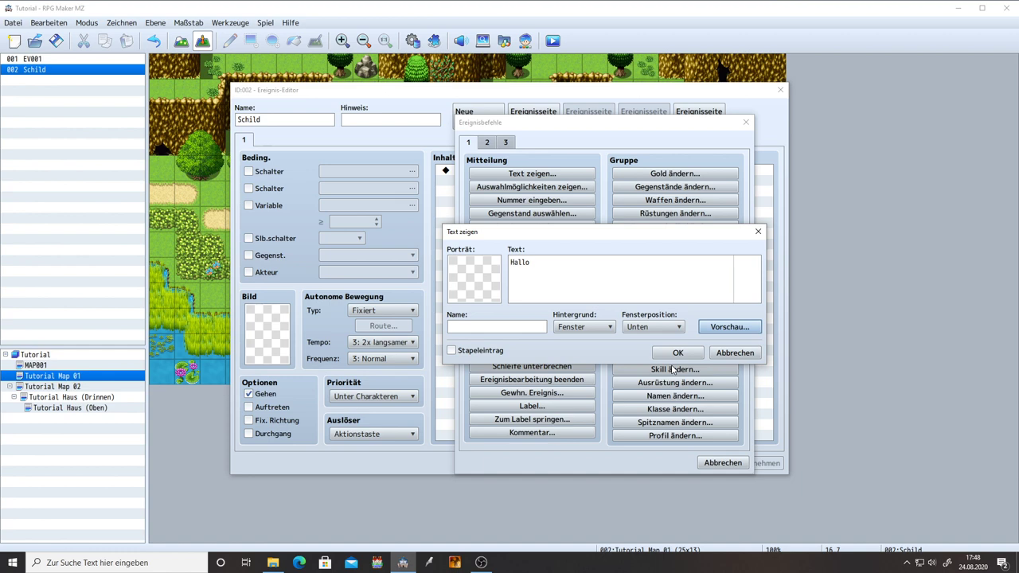
pyautogui.press('Return')
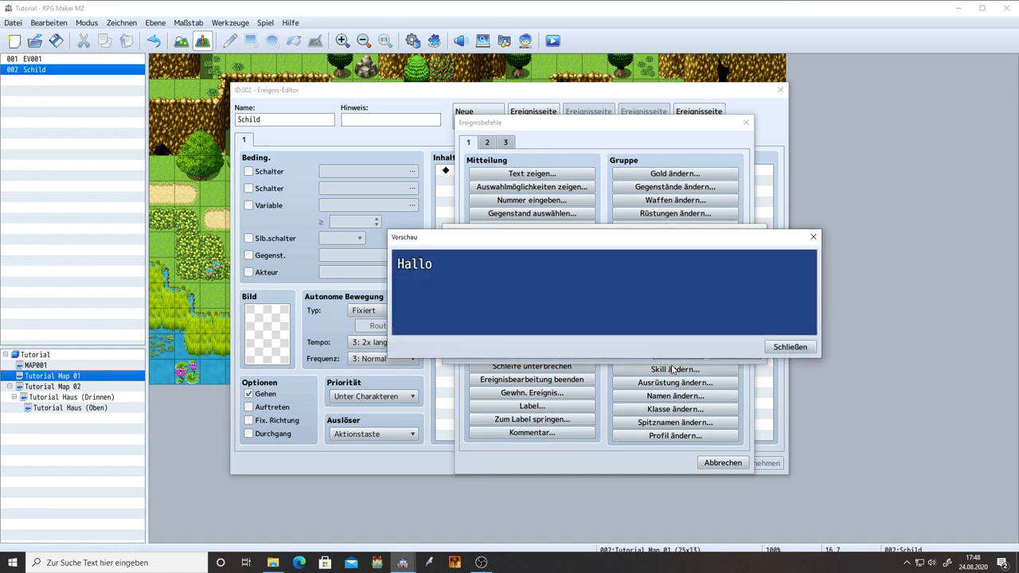
pyautogui.click(800, 351)
pyautogui.press('Return')
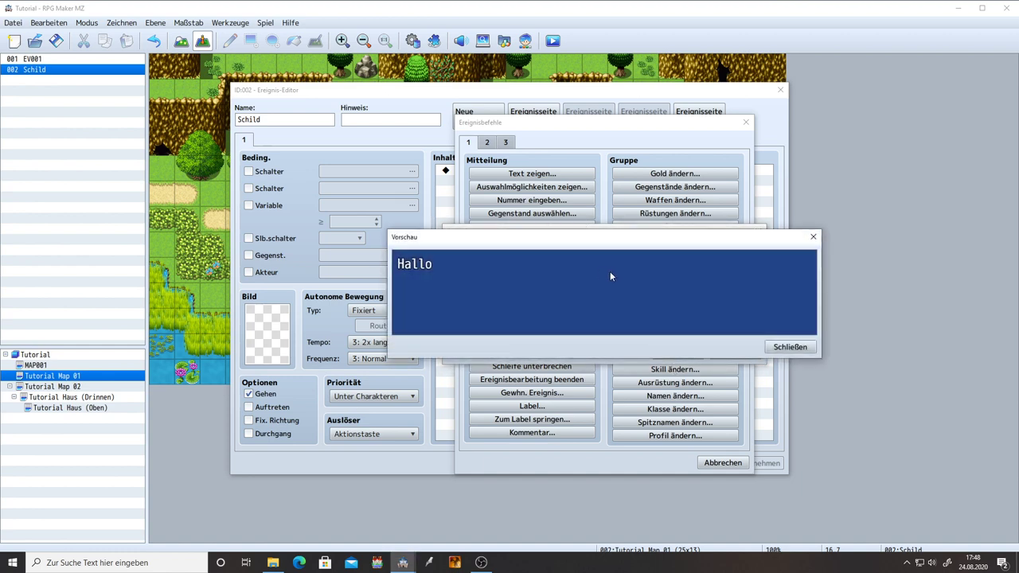
pyautogui.press('Return')
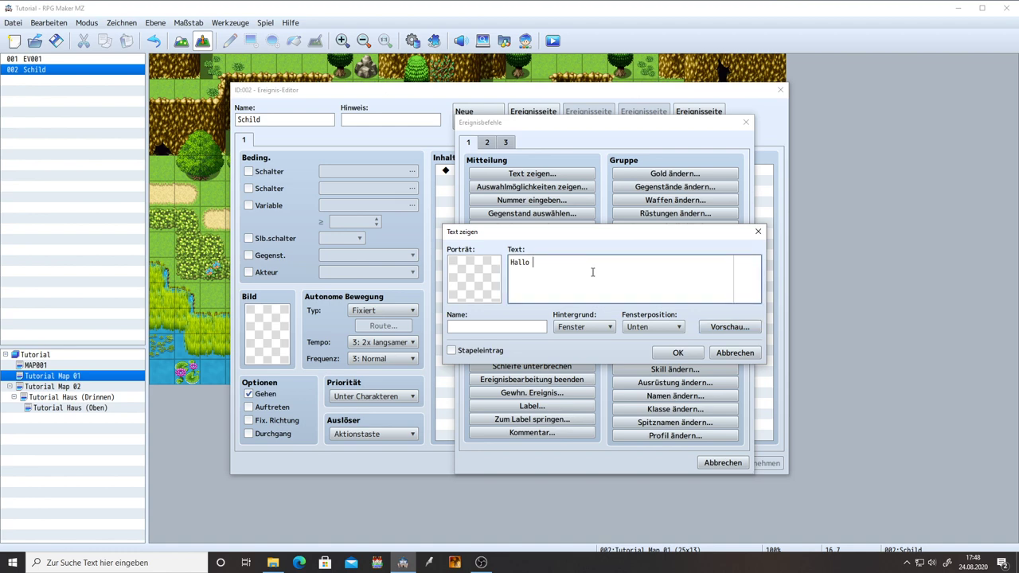
# Step: Extend the sample greeting with a first name and preview the message
pyautogui.write('Peter')
pyautogui.press('Return')
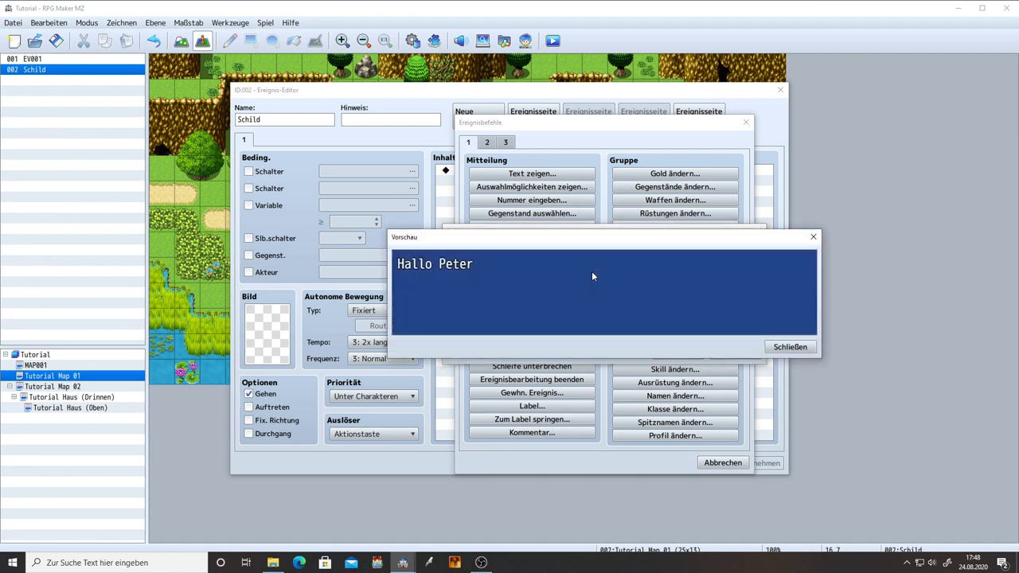
pyautogui.press('Return')
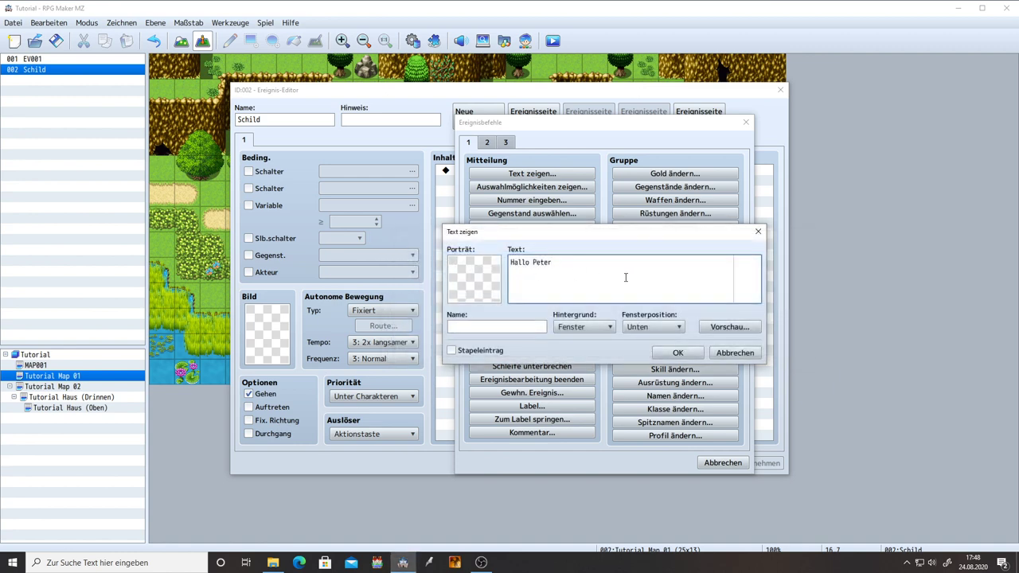
# Step: Replace the sample greeting with the message line "Rechts: Karottenfarm"
pyautogui.moveTo(565, 262); pyautogui.dragTo(480, 262)
pyautogui.press('Delete')
pyautogui.write('Rechts: Karottenfarm')
pyautogui.press('Tab')
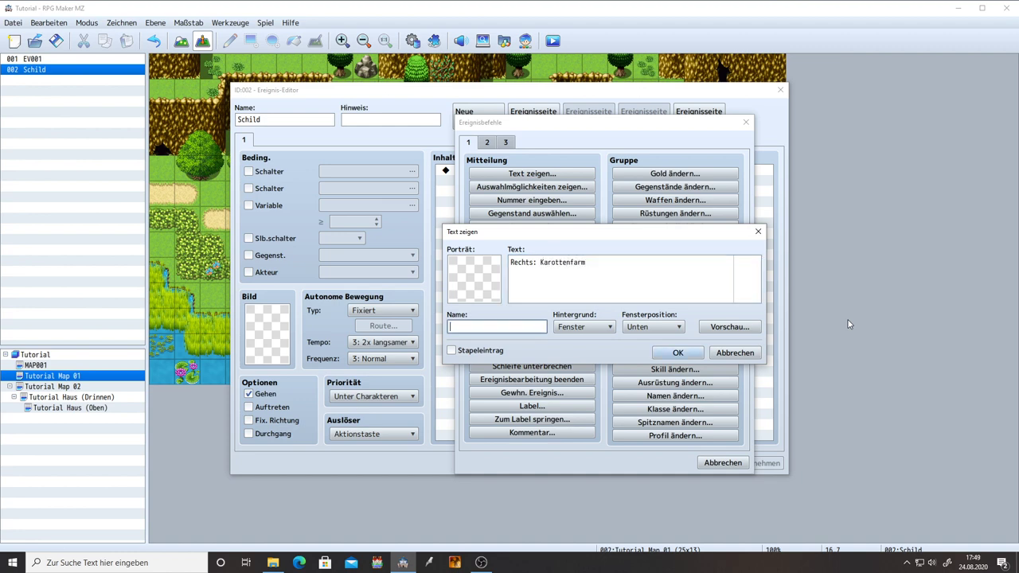
# Step: Add "Links: Fischfarm" as the second message line and preview the message
pyautogui.click(654, 291)
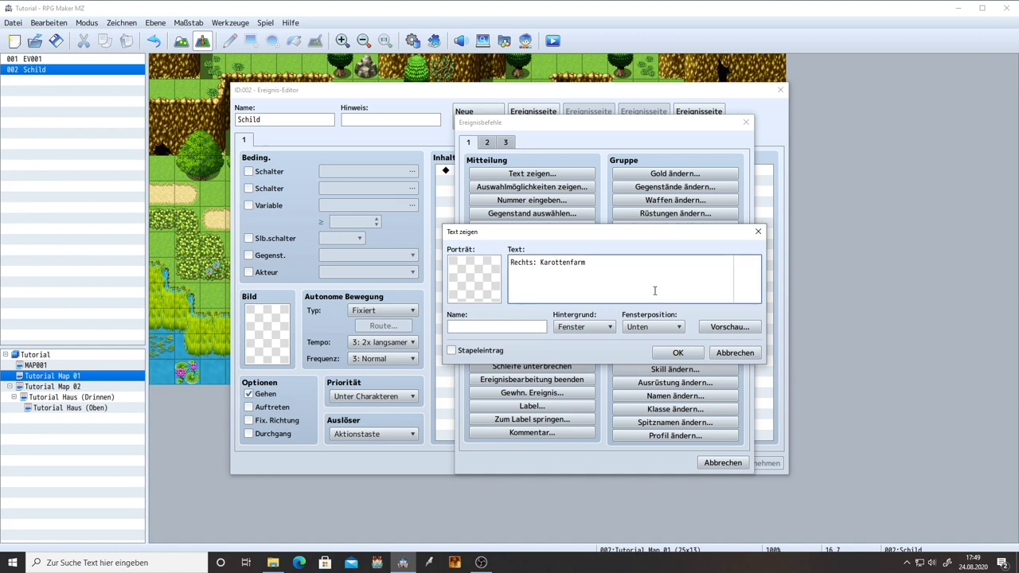
pyautogui.write('Links:')
pyautogui.write('Fischfarm')
pyautogui.moveTo(563, 283)
pyautogui.moveTo(638, 288)
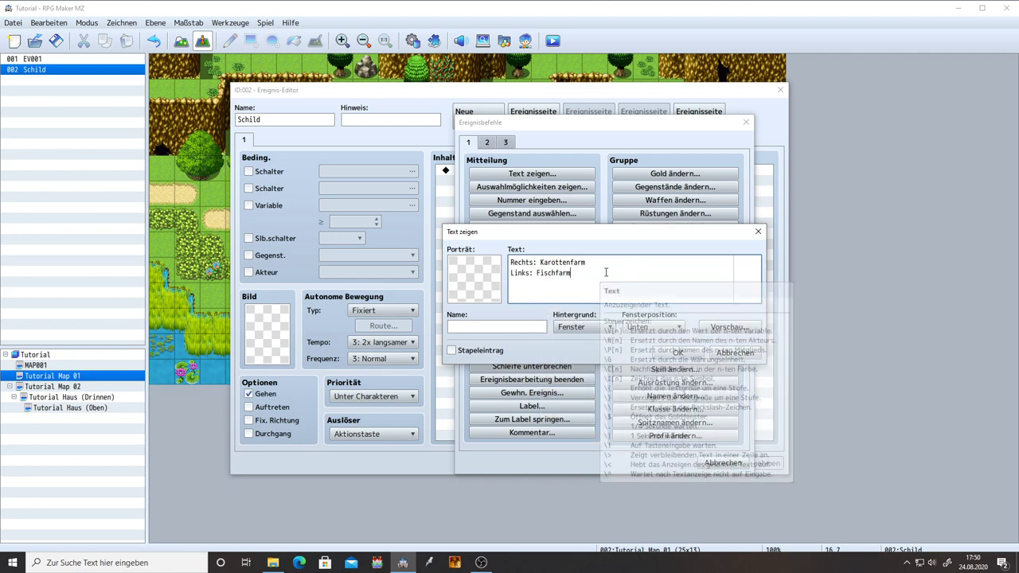
pyautogui.click(737, 327)
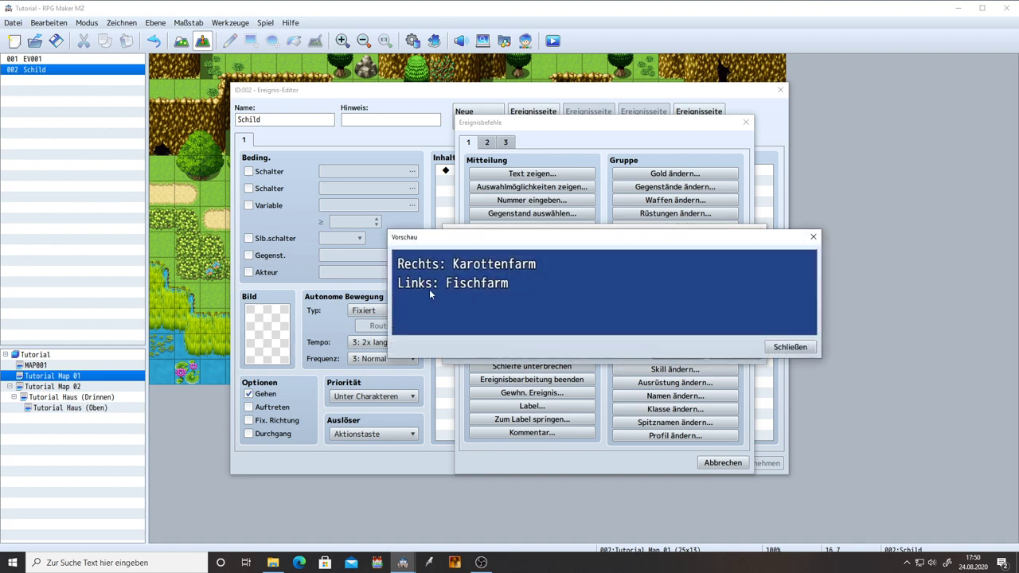
pyautogui.click(789, 347)
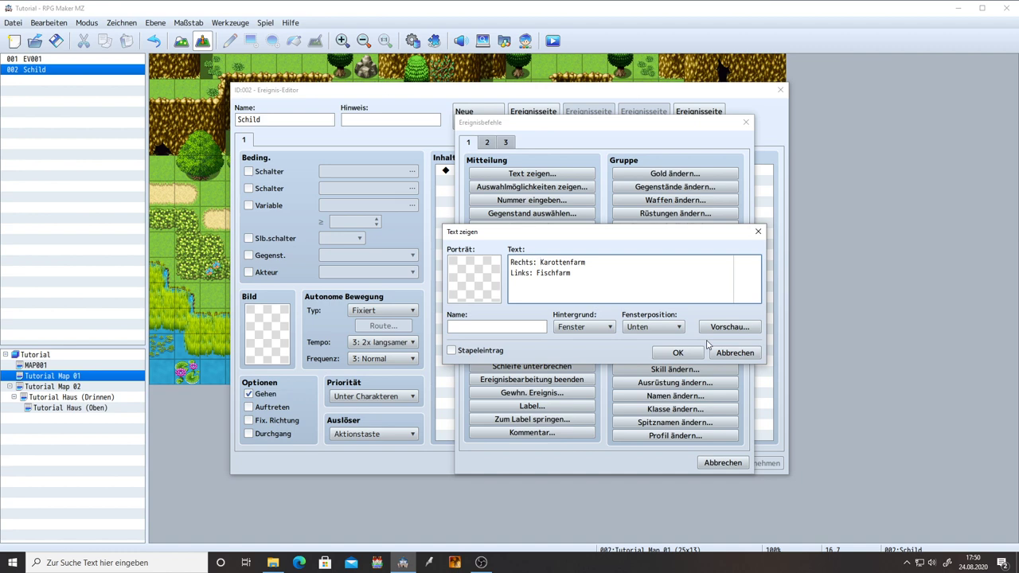
# Step: Insert the colour code \C[n] before "Karottenfarm" and remove the placeholder n between its brackets
pyautogui.write('\\C[n]')
pyautogui.click(607, 273)
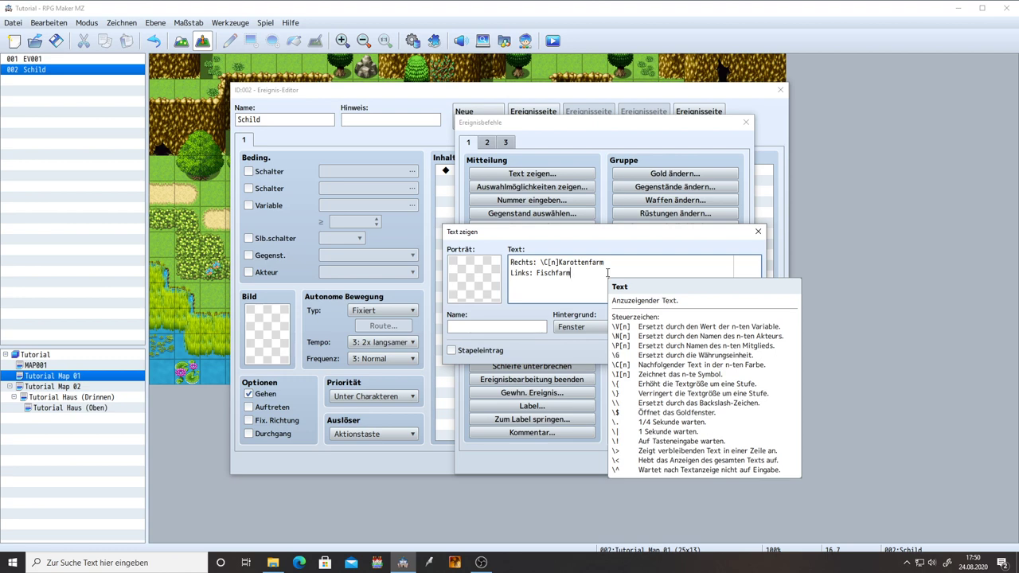
pyautogui.press('Up')
pyautogui.press('Left')
pyautogui.press('Left')
pyautogui.press('Left')
pyautogui.press('Left')
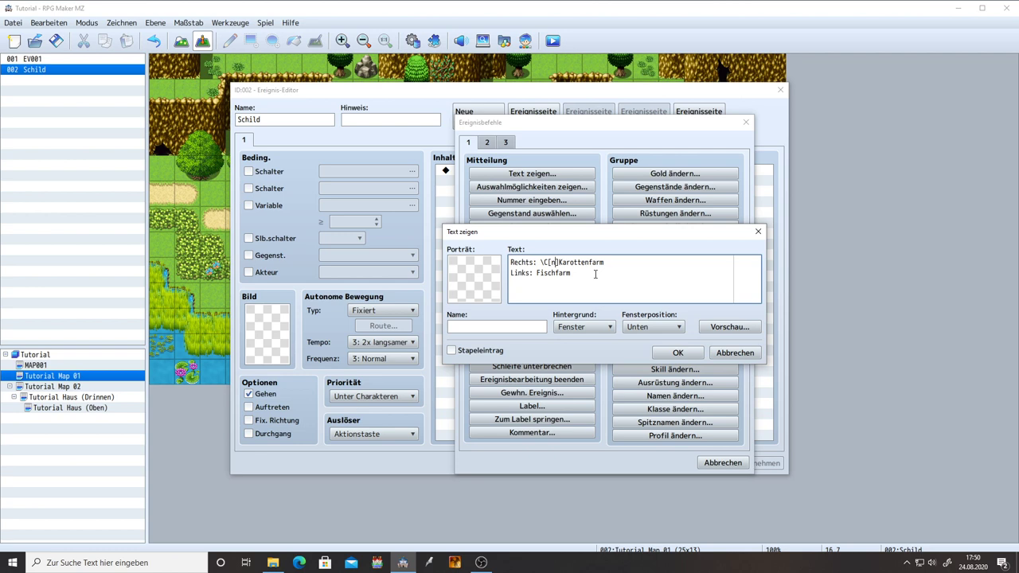
pyautogui.press('BackSpace')
# Step: Fill the colour code before "Karottenfarm" with the light orange colour, index 2, using the colour index picker, and preview the message
pyautogui.rightClick(550, 261)
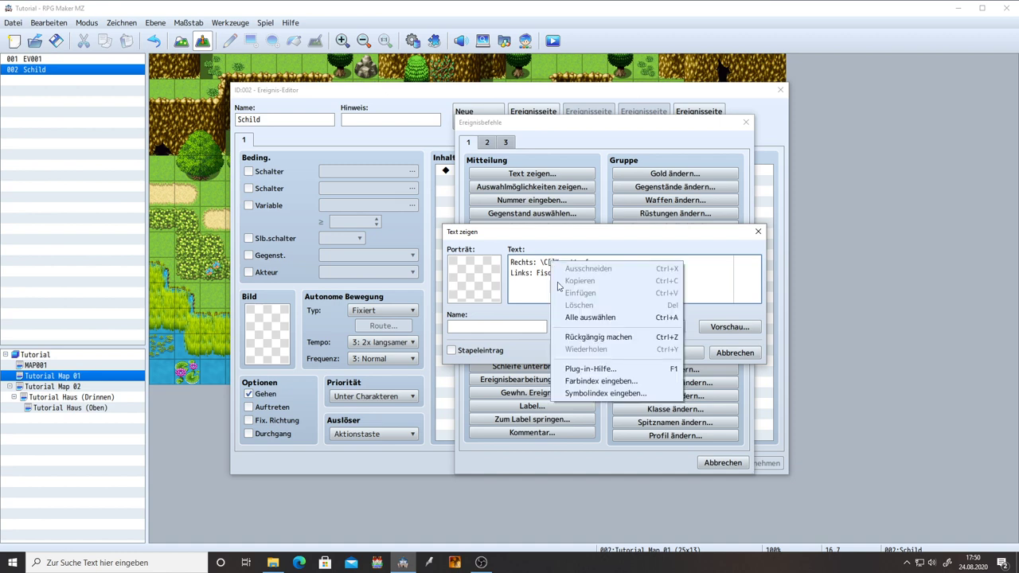
pyautogui.click(607, 385)
pyautogui.moveTo(582, 245); pyautogui.dragTo(712, 248)
pyautogui.click(706, 262)
pyautogui.click(744, 300)
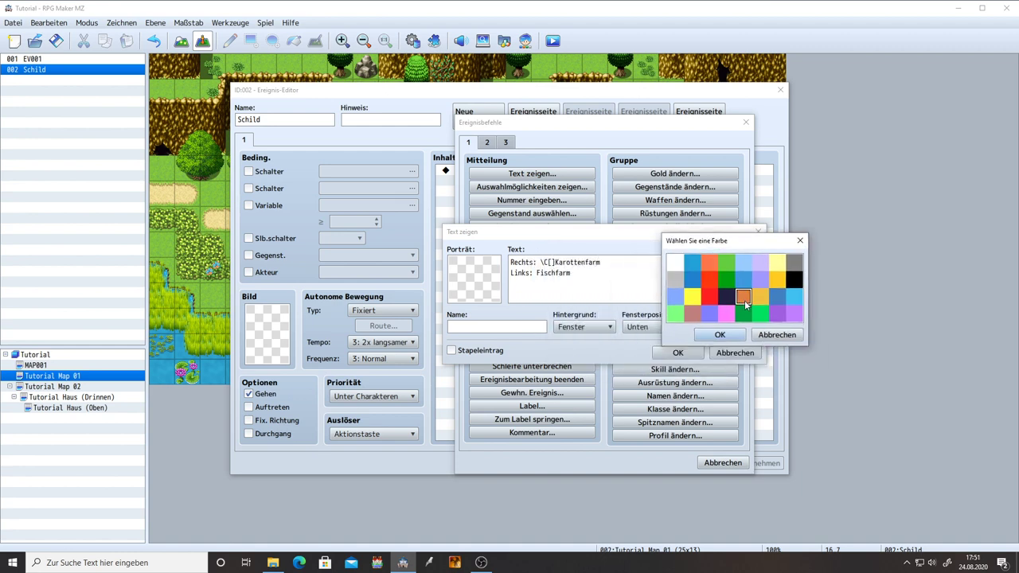
pyautogui.click(712, 266)
pyautogui.doubleClick(713, 264)
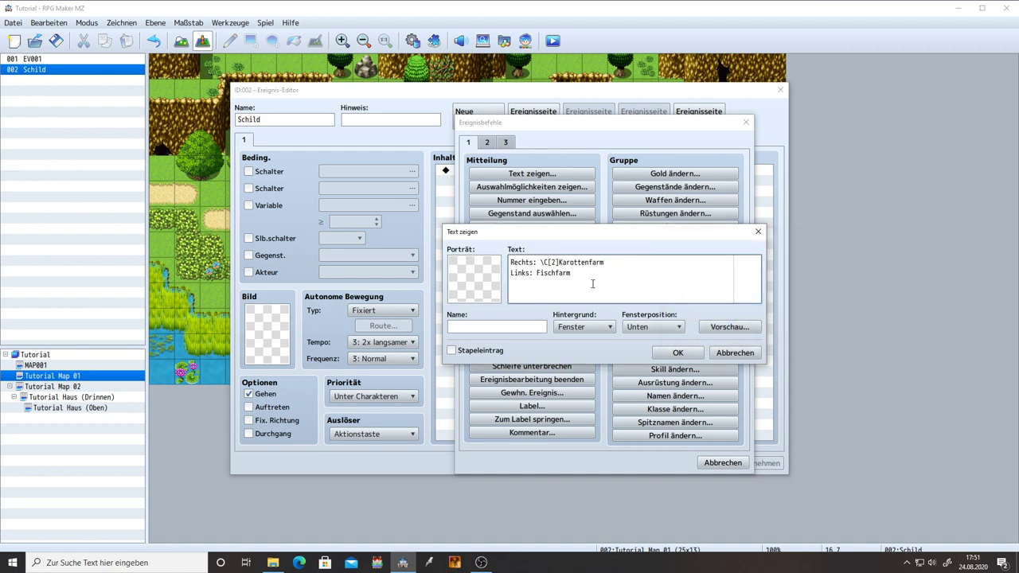
pyautogui.click(716, 330)
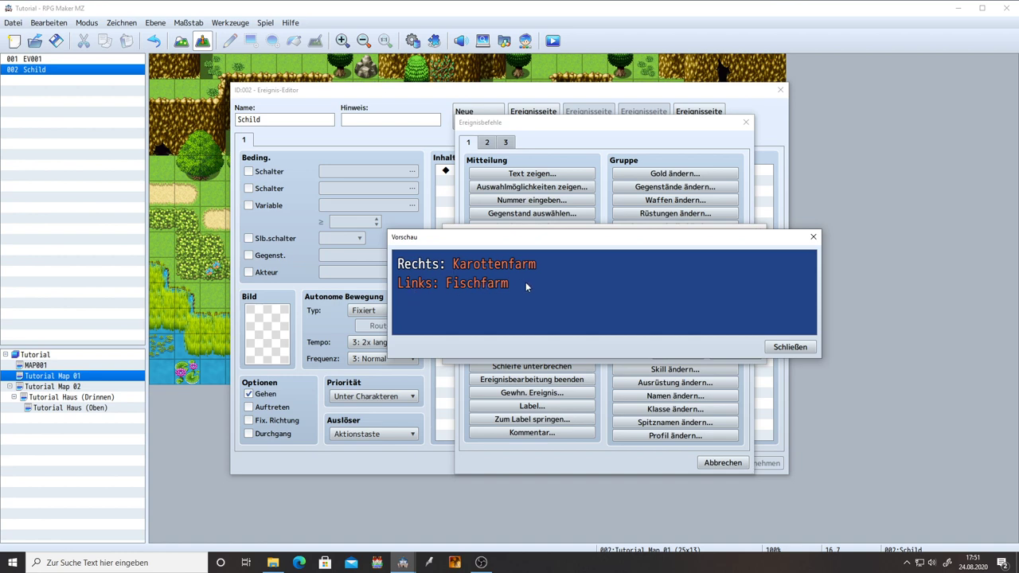
pyautogui.click(790, 347)
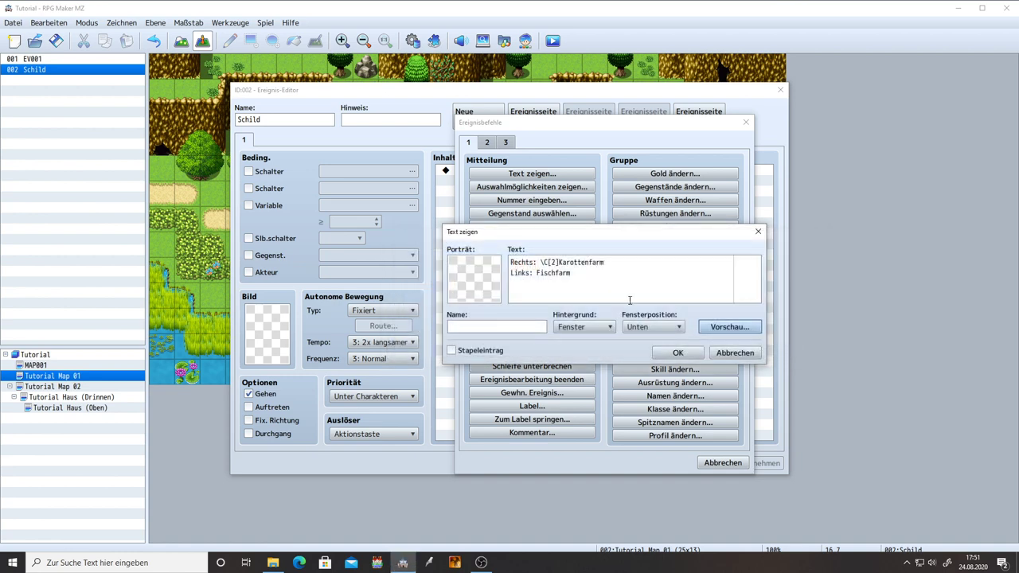
# Step: Copy the colour code to the end of "Karottenfarm", change its index to 0, and preview the message
pyautogui.moveTo(560, 262); pyautogui.dragTo(540, 263)
pyautogui.hotkey('ctrl', 'c')
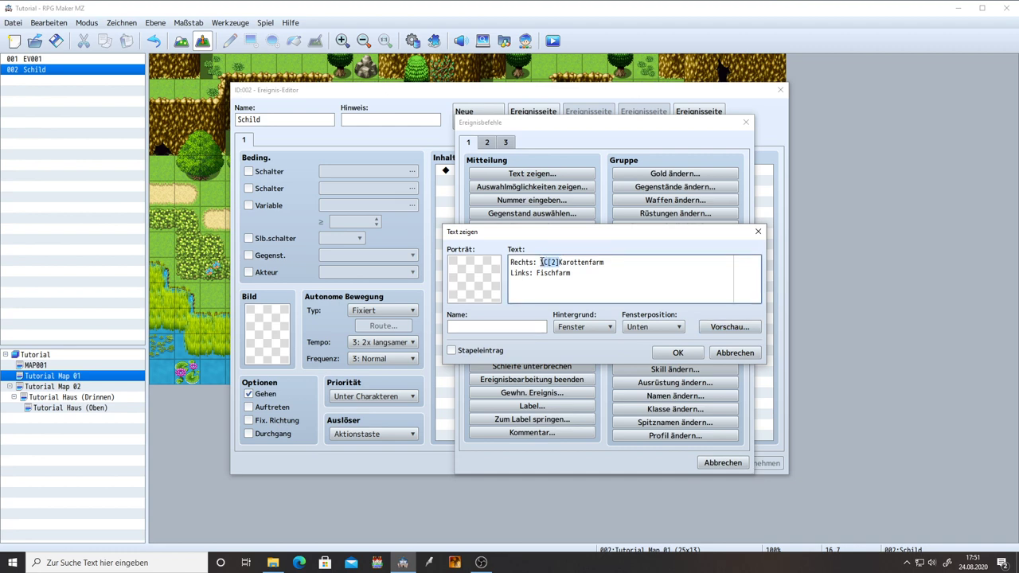
pyautogui.click(614, 261)
pyautogui.hotkey('ctrl', 'v')
pyautogui.press('BackSpace')
pyautogui.write('0')
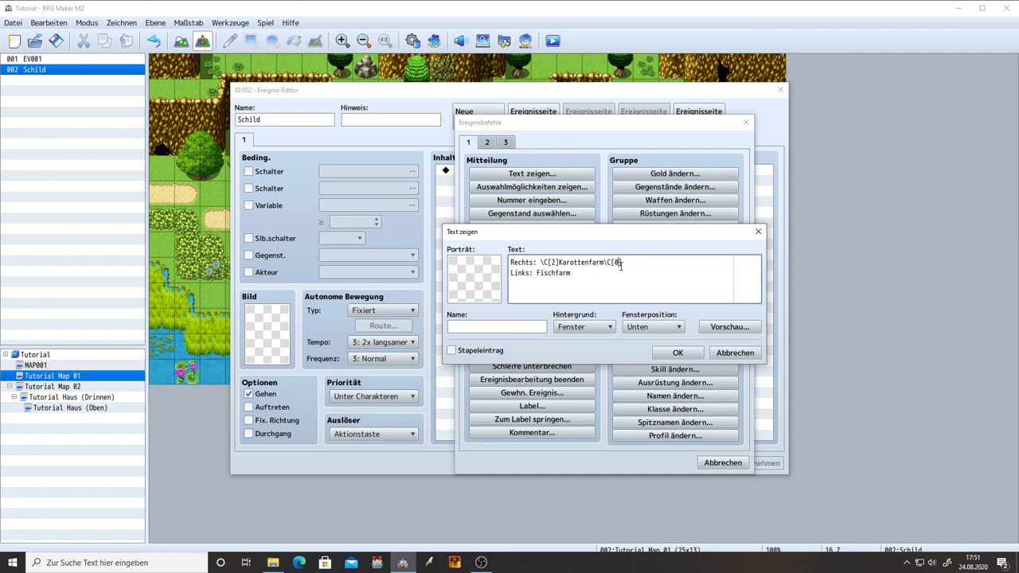
pyautogui.click(702, 328)
pyautogui.click(786, 348)
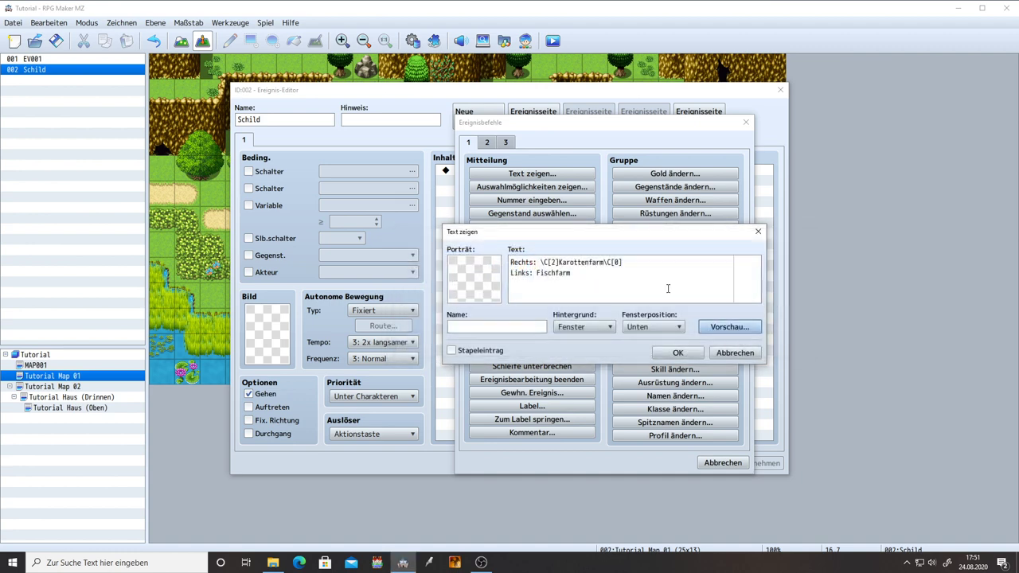
# Step: Replace the index of the colour code after "Karottenfarm" with white, index 0, using the colour index picker
pyautogui.rightClick(617, 263)
pyautogui.click(619, 262)
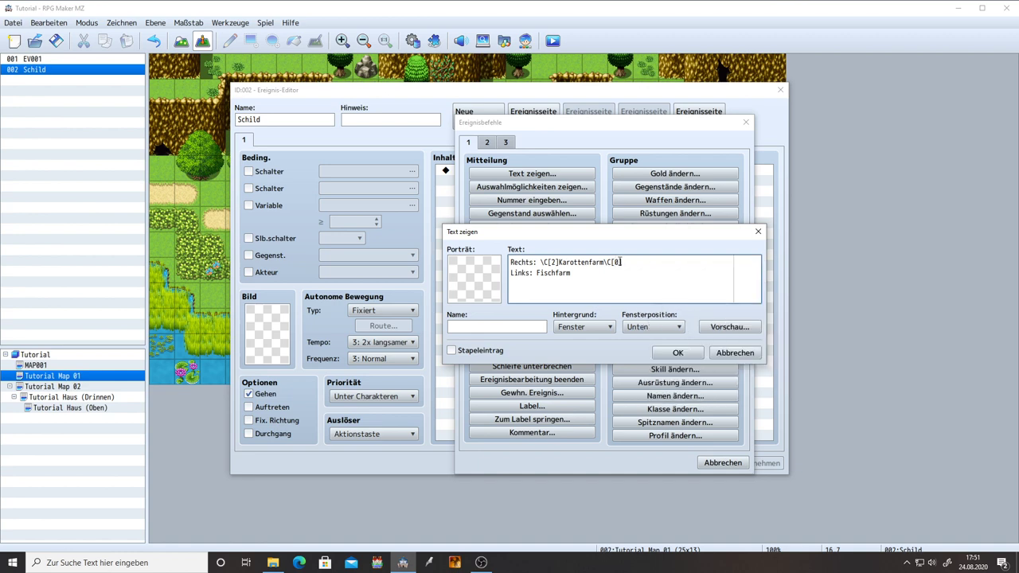
pyautogui.rightClick(618, 262)
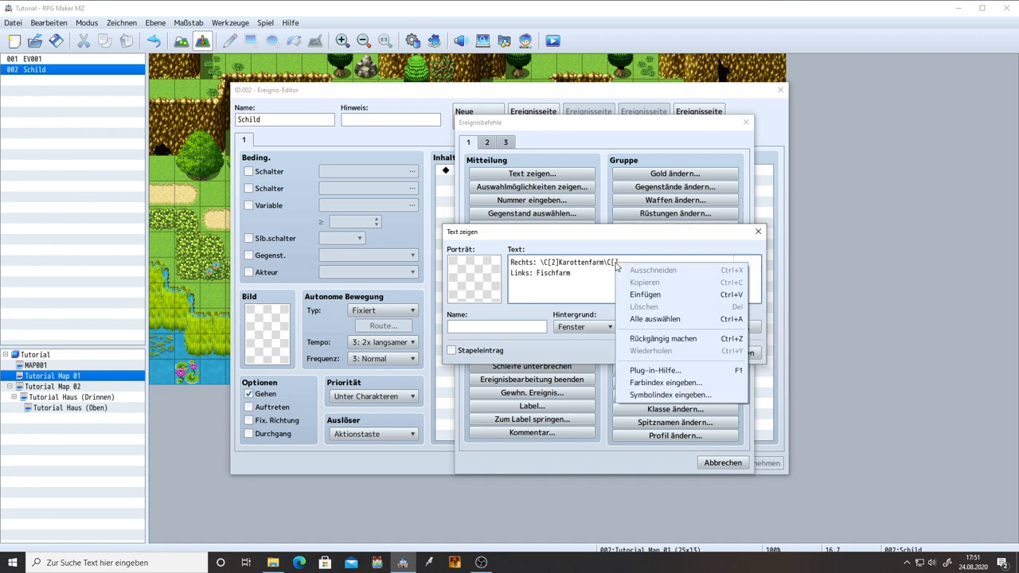
pyautogui.click(684, 384)
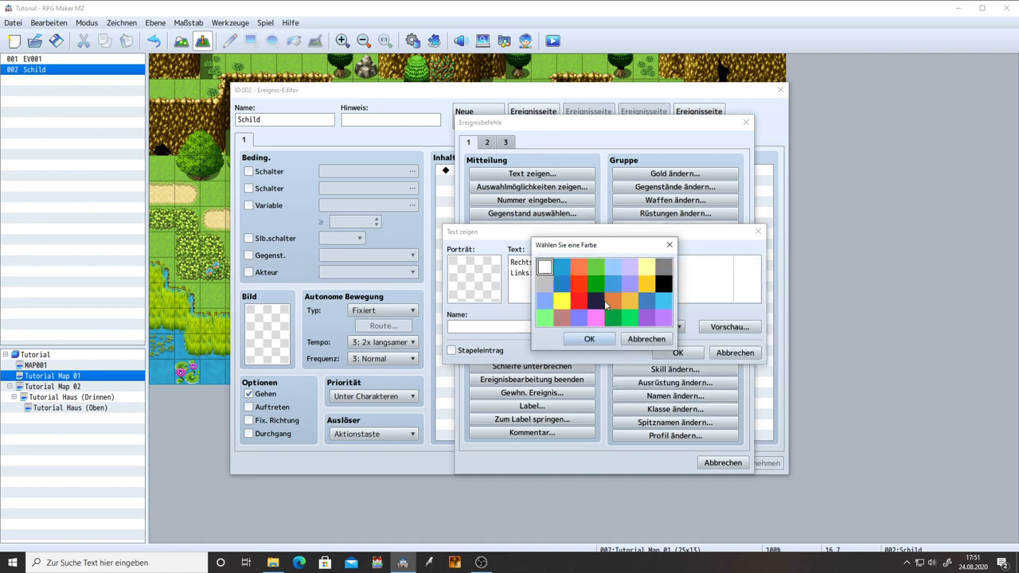
pyautogui.doubleClick(549, 270)
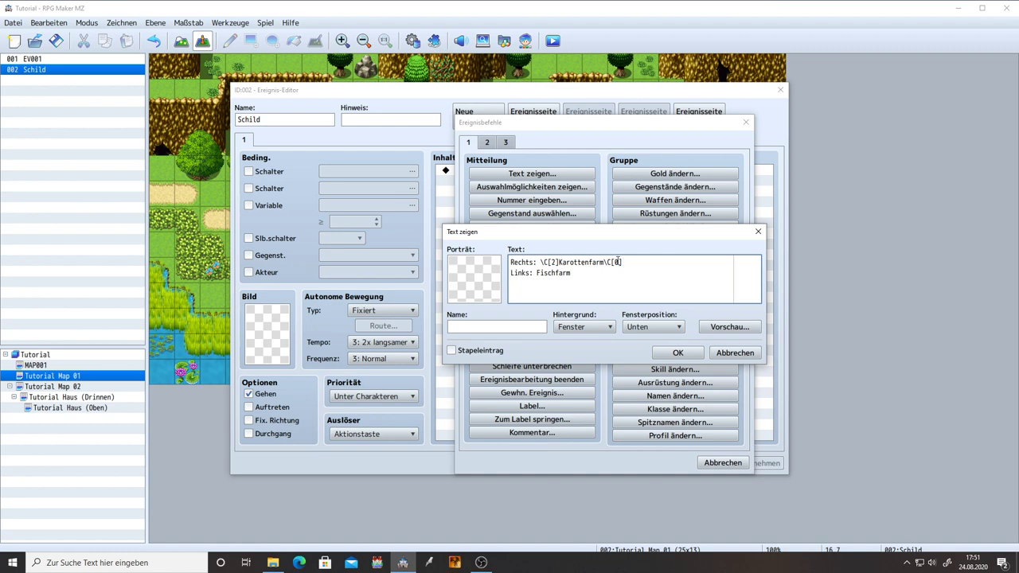
# Step: Copy the colour code \C[0] from the first line to both before and after "Fischfarm"
pyautogui.moveTo(623, 263); pyautogui.dragTo(603, 263)
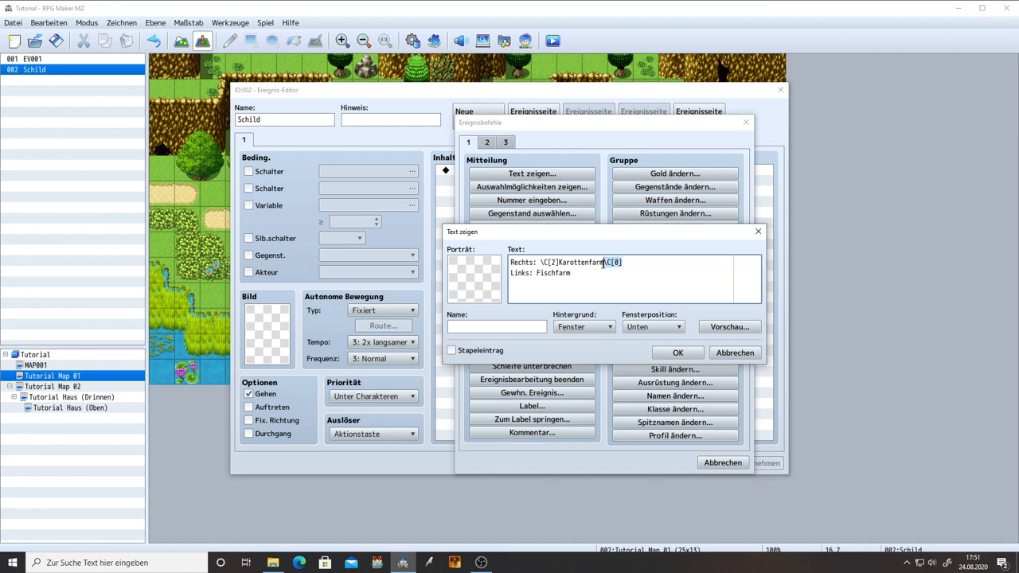
pyautogui.hotkey('ctrl', 'c')
pyautogui.click(537, 273)
pyautogui.hotkey('ctrl', 'v')
pyautogui.click(599, 275)
pyautogui.hotkey('ctrl', 'v')
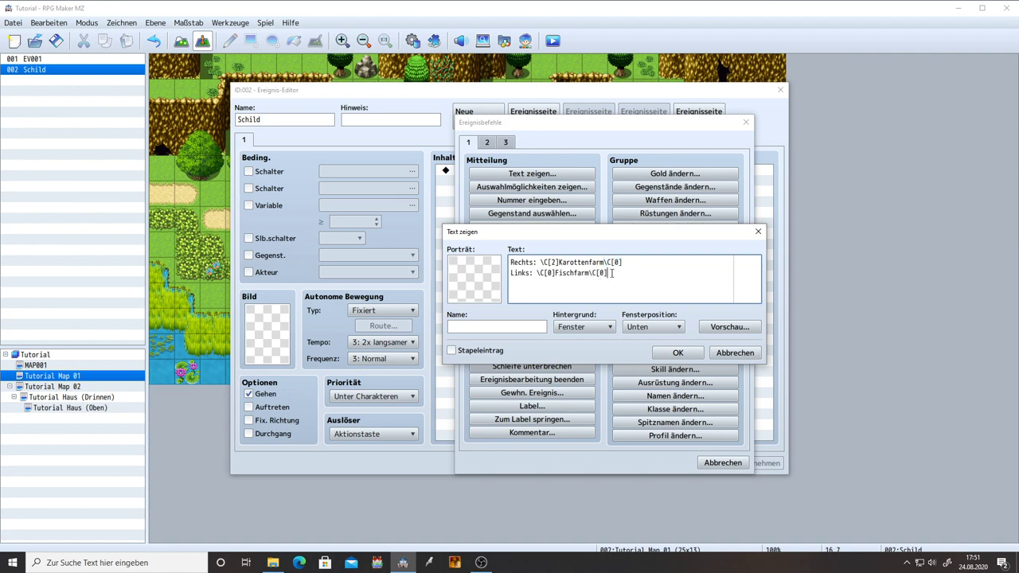
# Step: Remove the colour code after "Fischfarm" and clear the index inside the colour code before it
pyautogui.moveTo(610, 273); pyautogui.dragTo(548, 273)
pyautogui.press('Delete')
pyautogui.press('Delete')
# Step: Fill the colour code before "Fischfarm" with light blue, index 4, using the colour index picker, and preview the message
pyautogui.rightClick(547, 272)
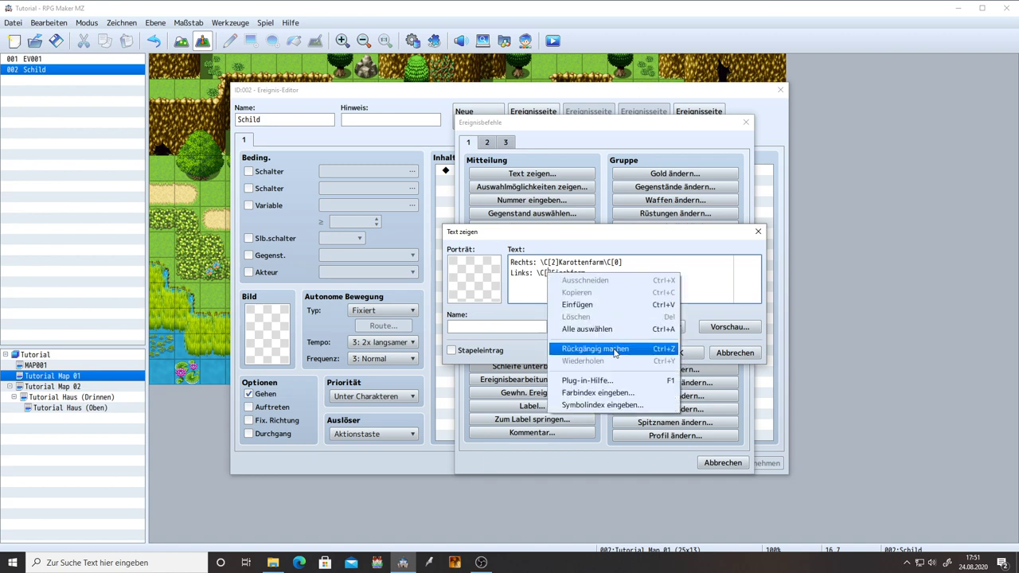
pyautogui.click(599, 392)
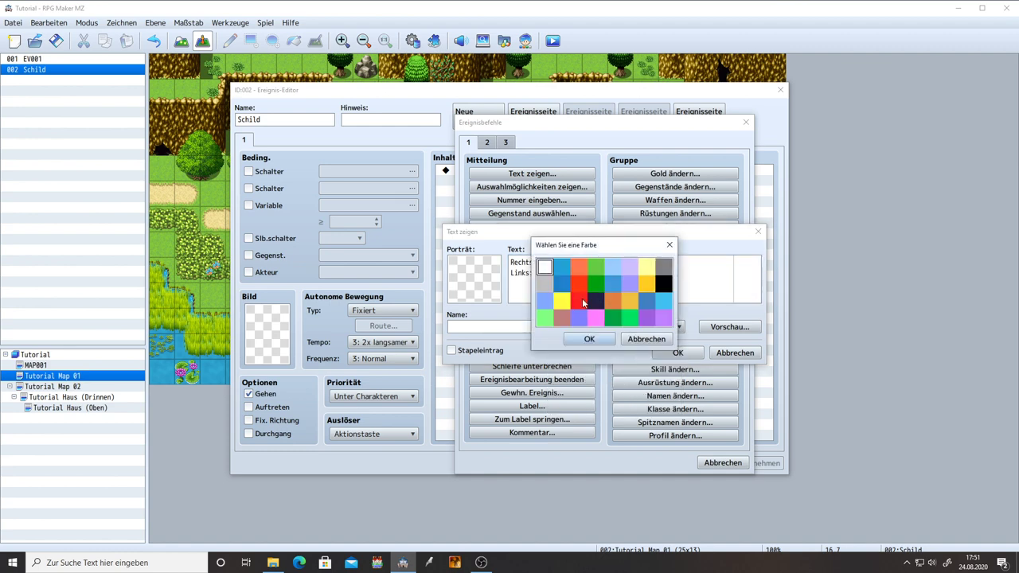
pyautogui.click(664, 304)
pyautogui.click(612, 268)
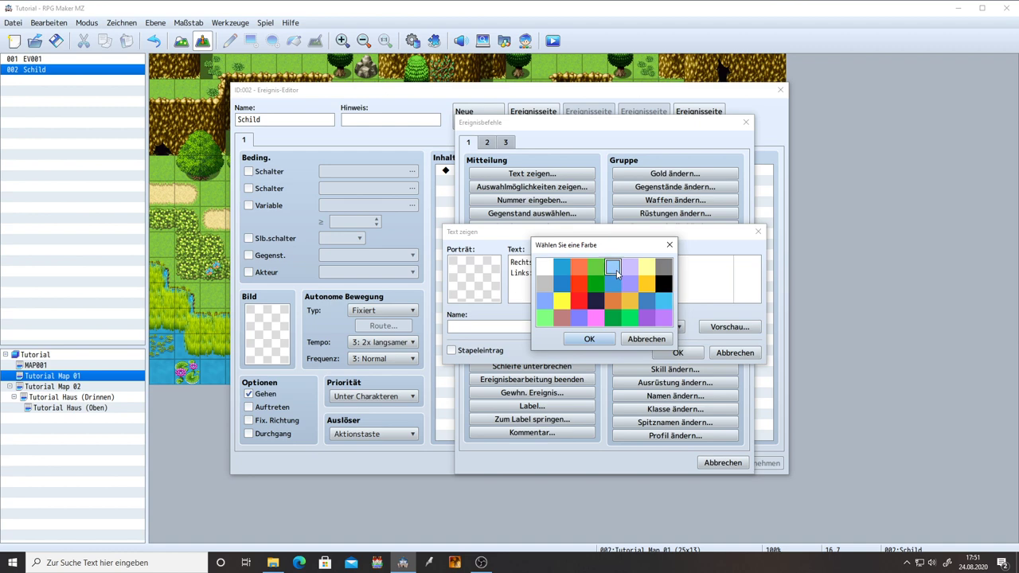
pyautogui.click(589, 339)
pyautogui.click(710, 328)
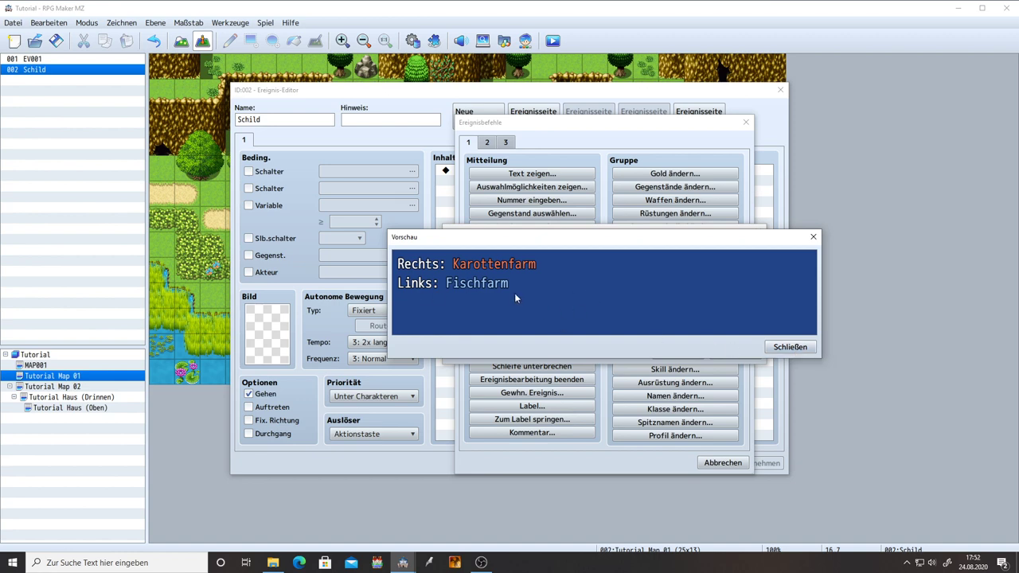
pyautogui.click(789, 347)
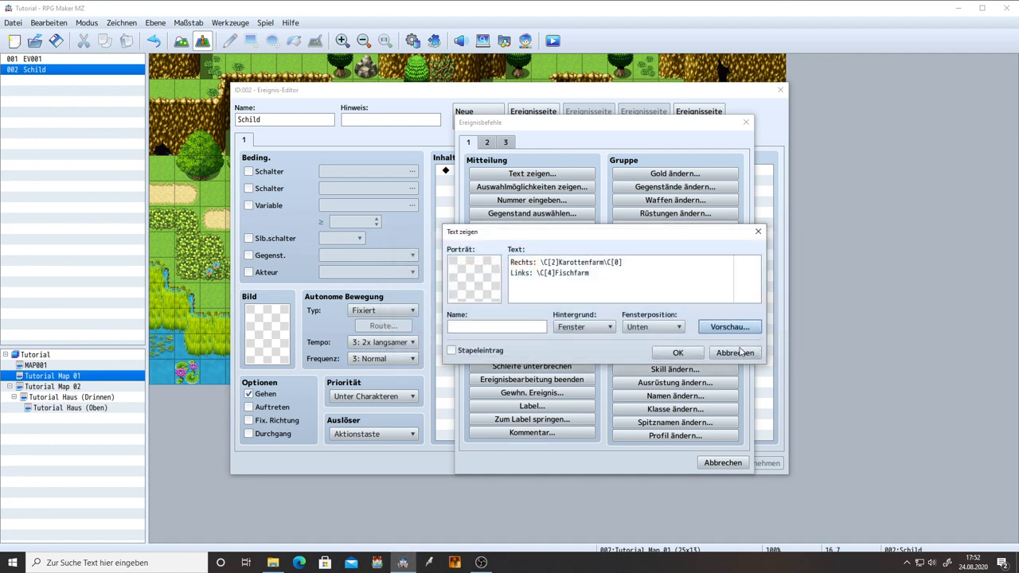
# Step: Accept the two-line direction message and save the changes to the event "Schild"
pyautogui.click(617, 276)
pyautogui.click(618, 277)
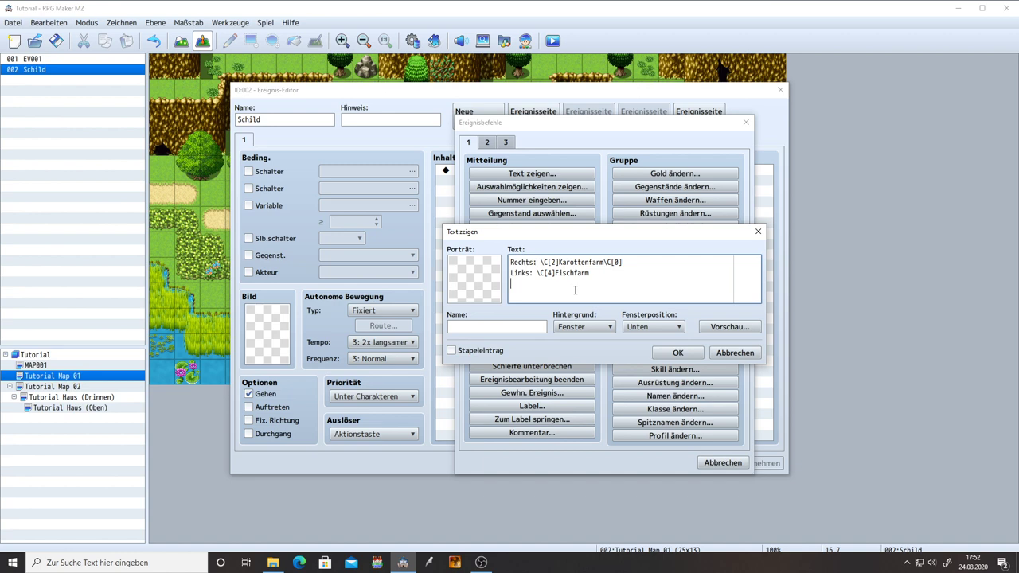
pyautogui.press('Return')
pyautogui.click(667, 355)
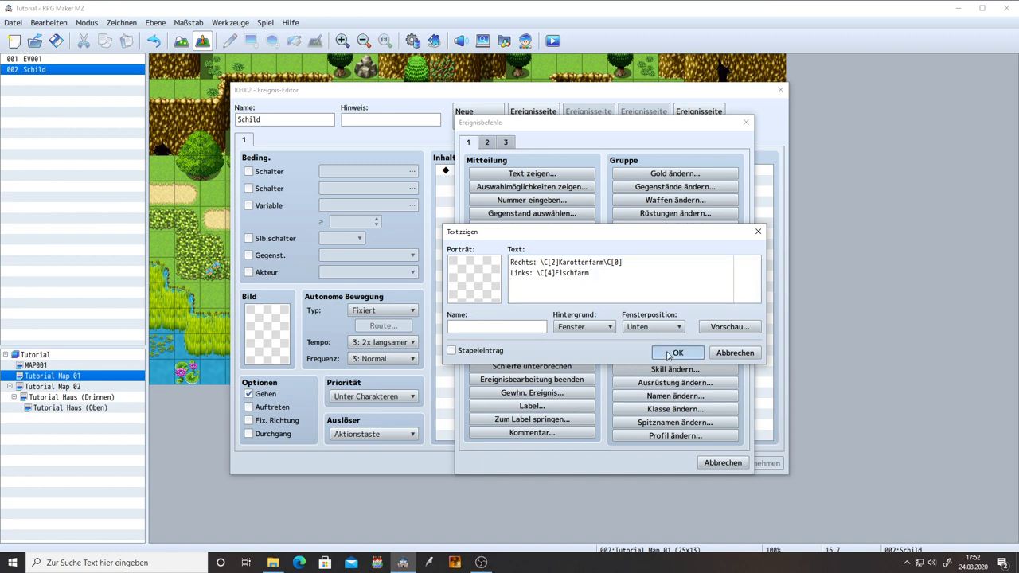
pyautogui.click(757, 465)
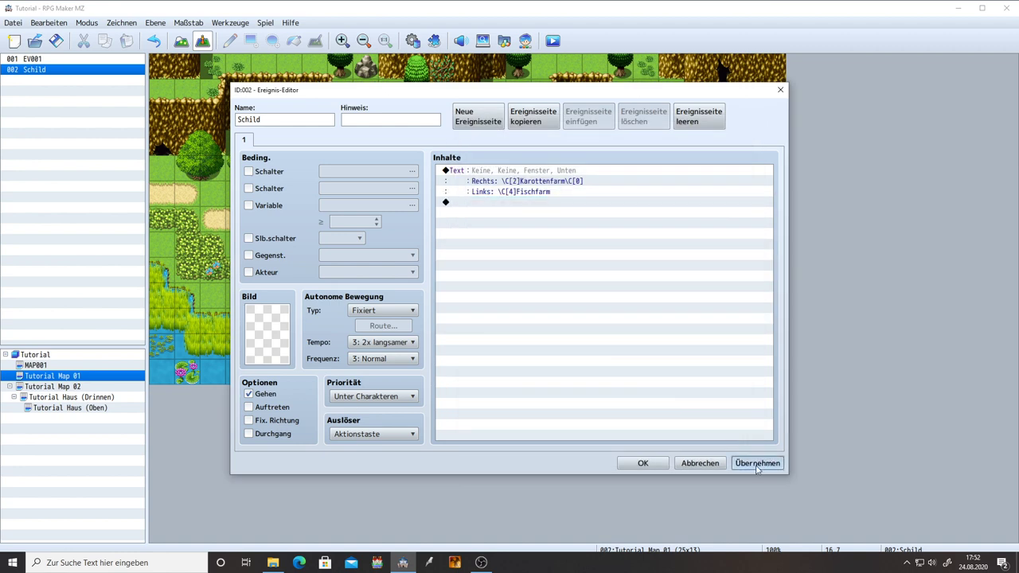
pyautogui.click(644, 464)
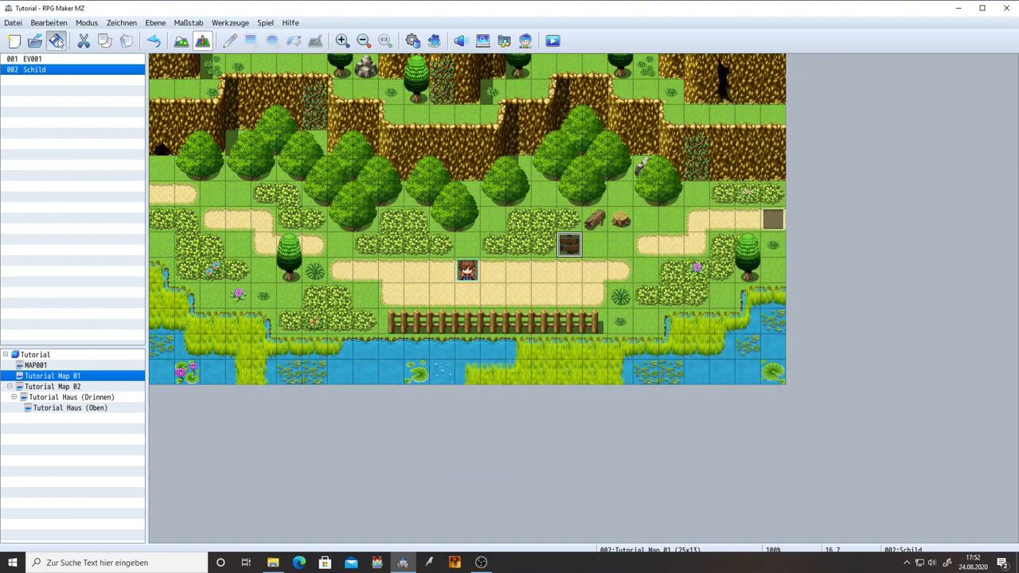
# Step: Playtest the game by starting a new game and trying to read the signpost, and close the test
pyautogui.click(553, 41)
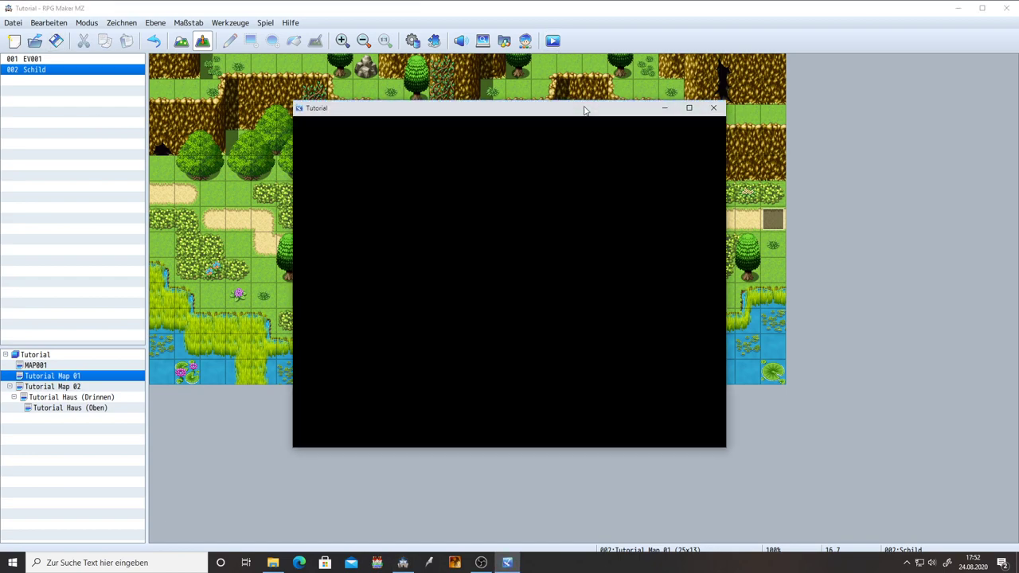
pyautogui.press('Return')
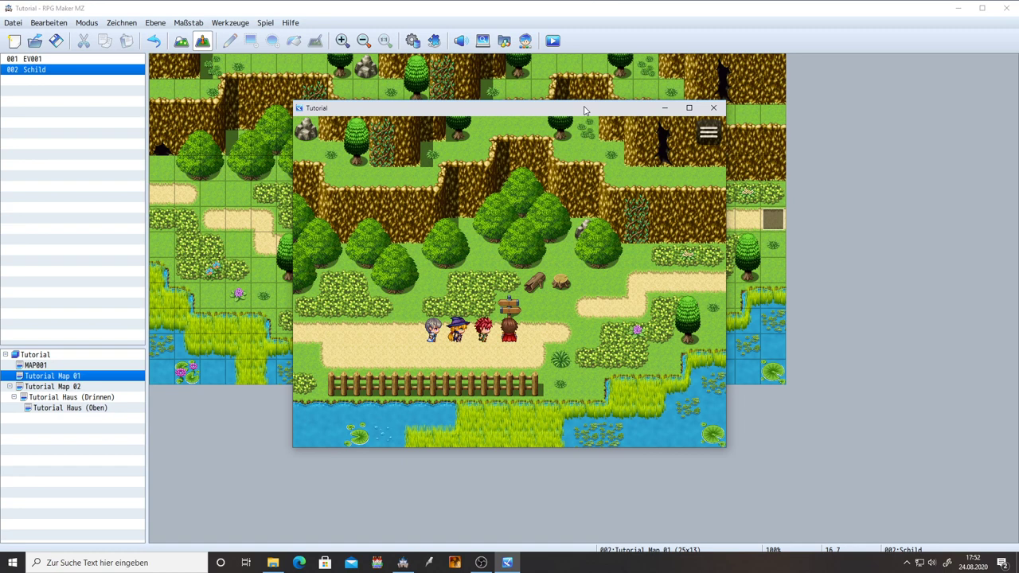
pyautogui.press('Down')
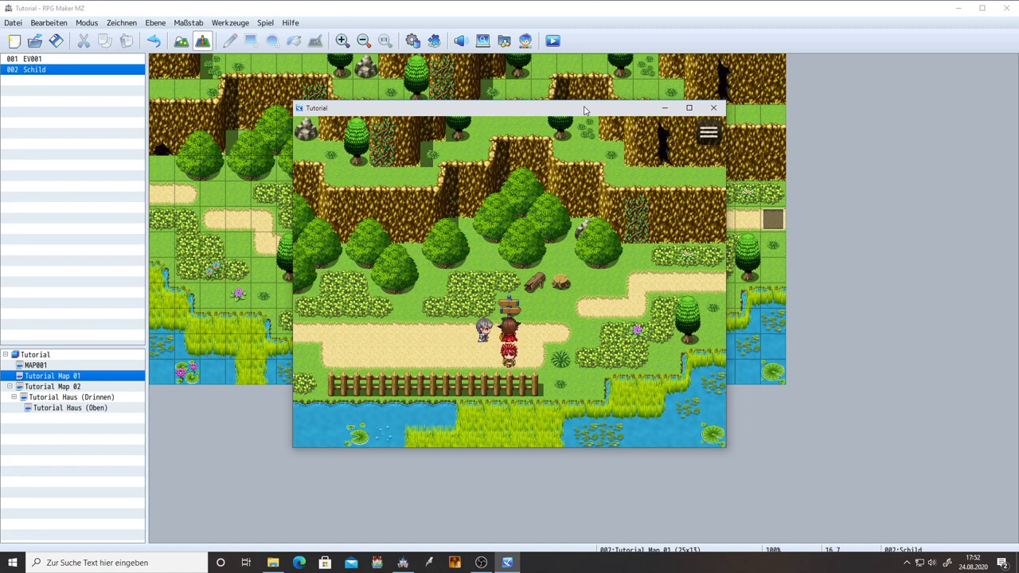
pyautogui.press('Left')
pyautogui.press('Right')
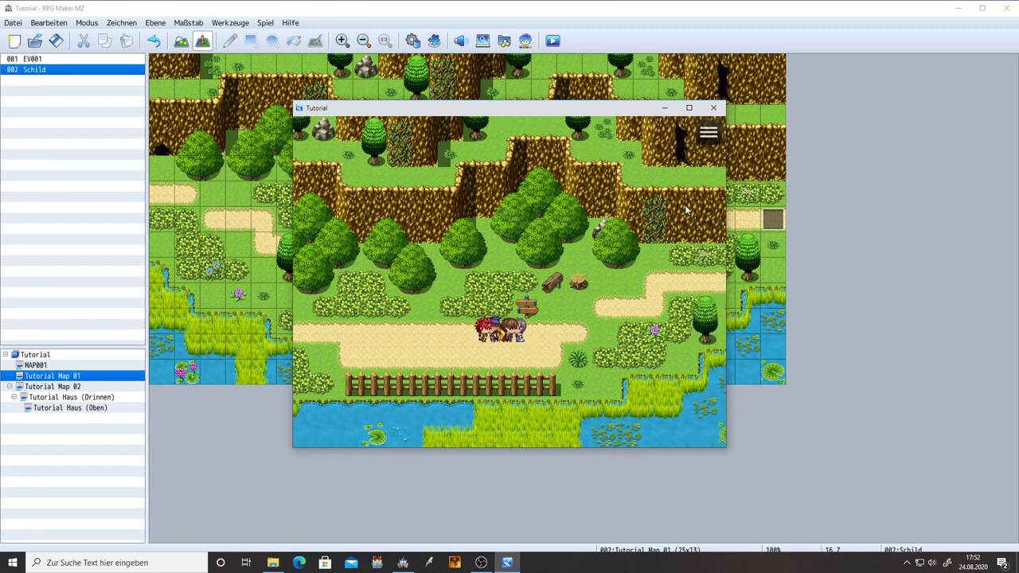
pyautogui.click(713, 108)
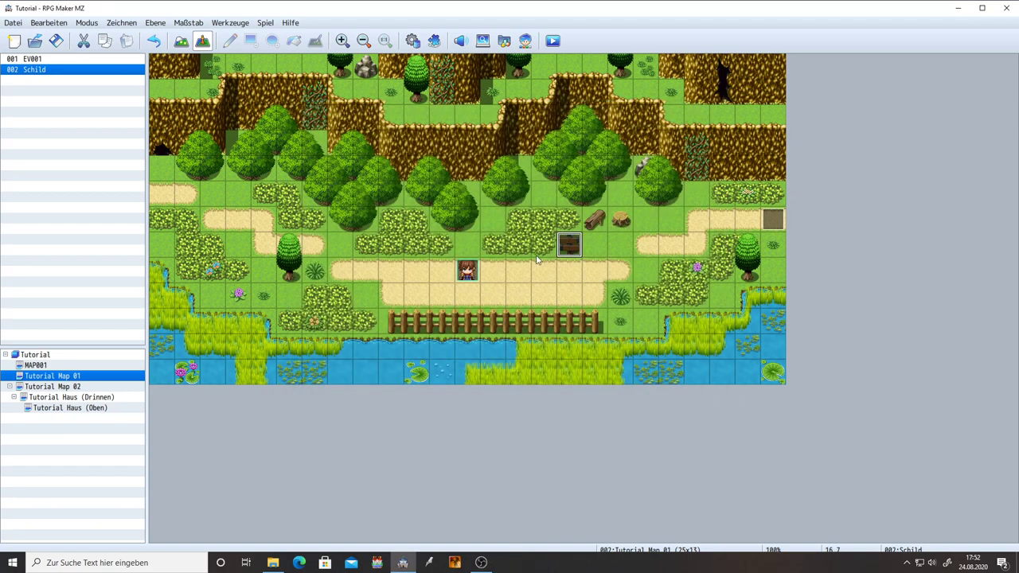
# Step: Set the priority of the event "Schild" to "Wie Charaktere" and save the event
pyautogui.doubleClick(568, 246)
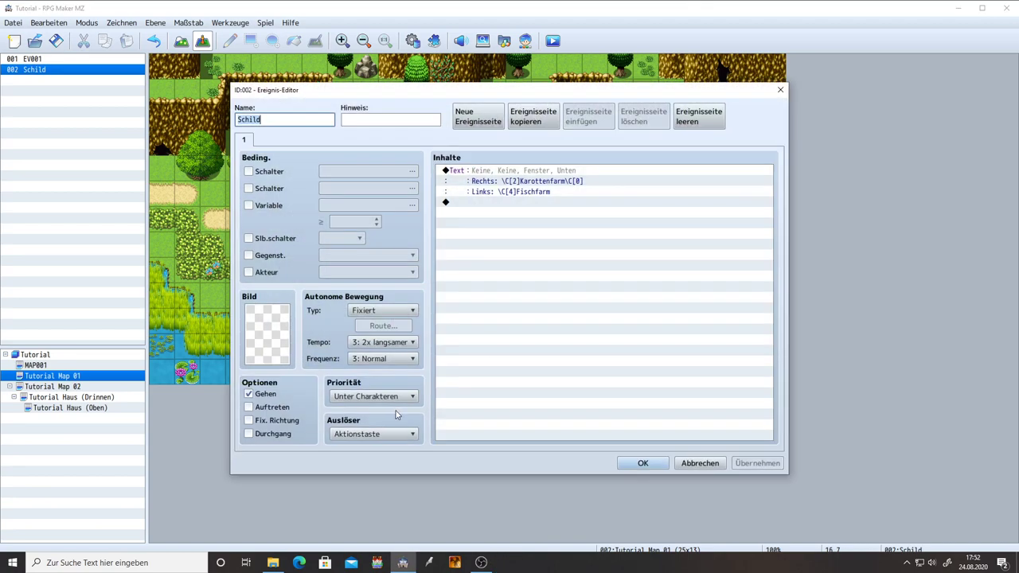
pyautogui.click(401, 401)
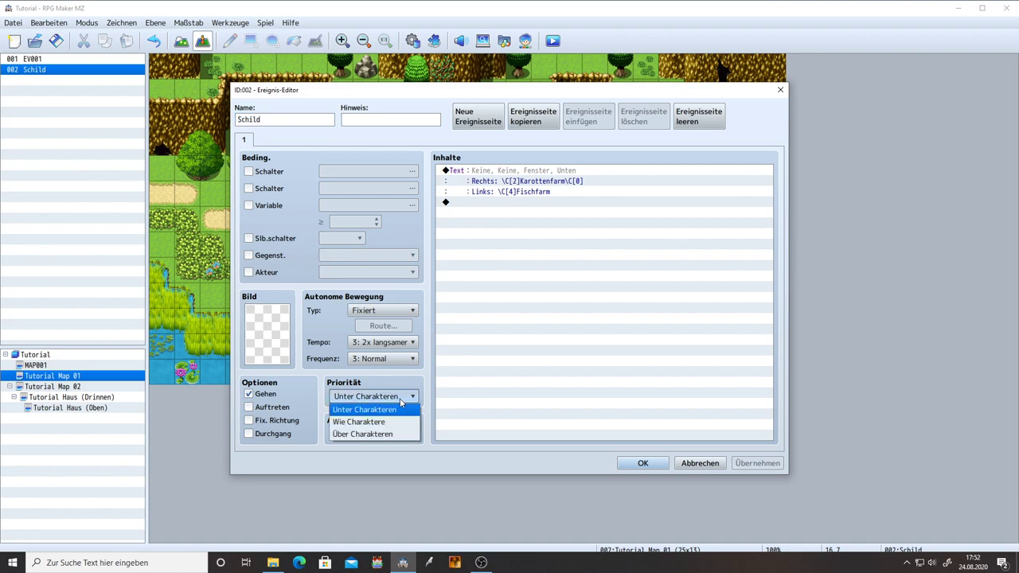
pyautogui.click(398, 421)
pyautogui.click(642, 464)
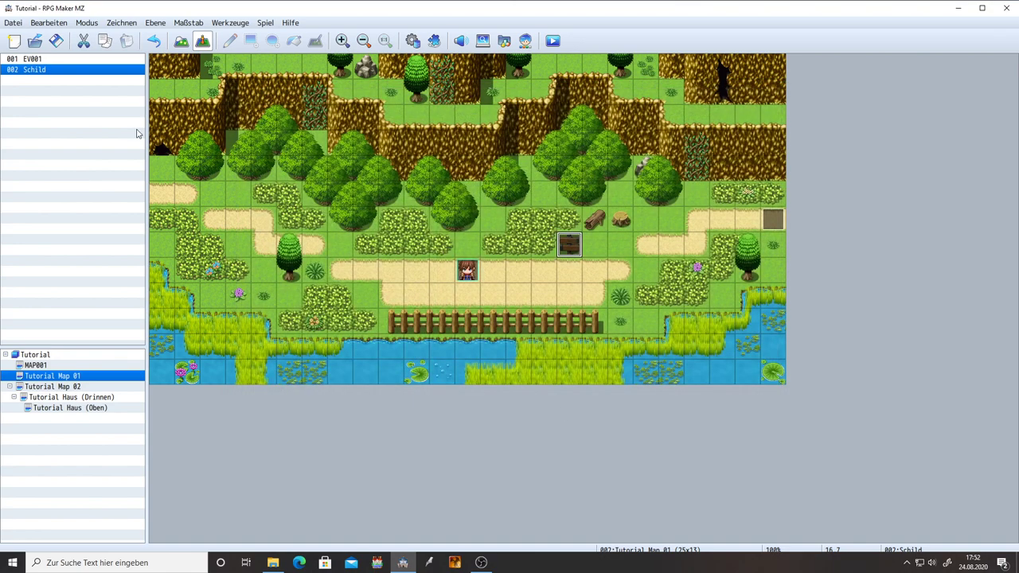
# Step: Playtest the game again, read the signpost message from a new game, and close the test
pyautogui.click(560, 41)
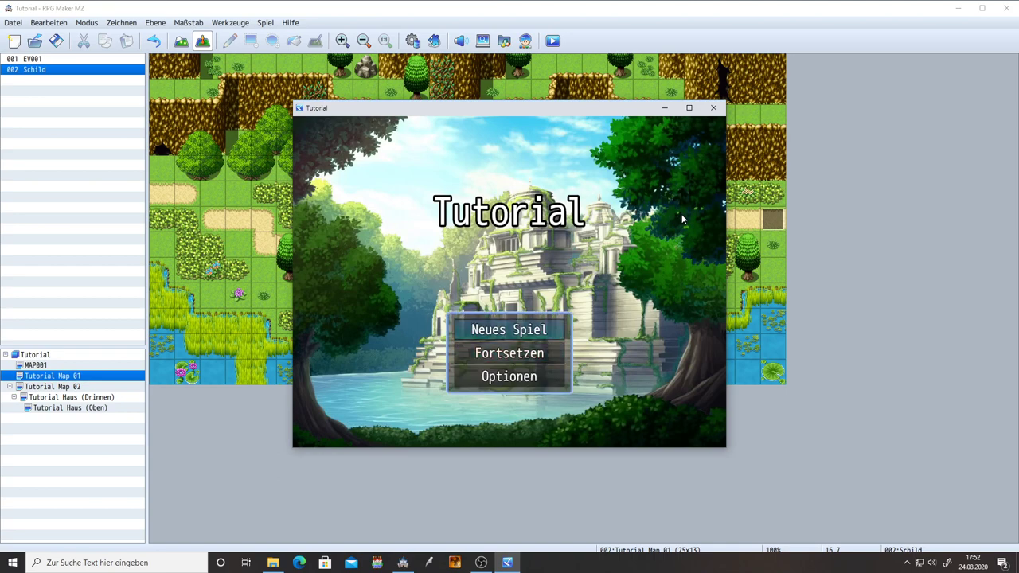
pyautogui.press('Down')
pyautogui.press('Up')
pyautogui.press('Return')
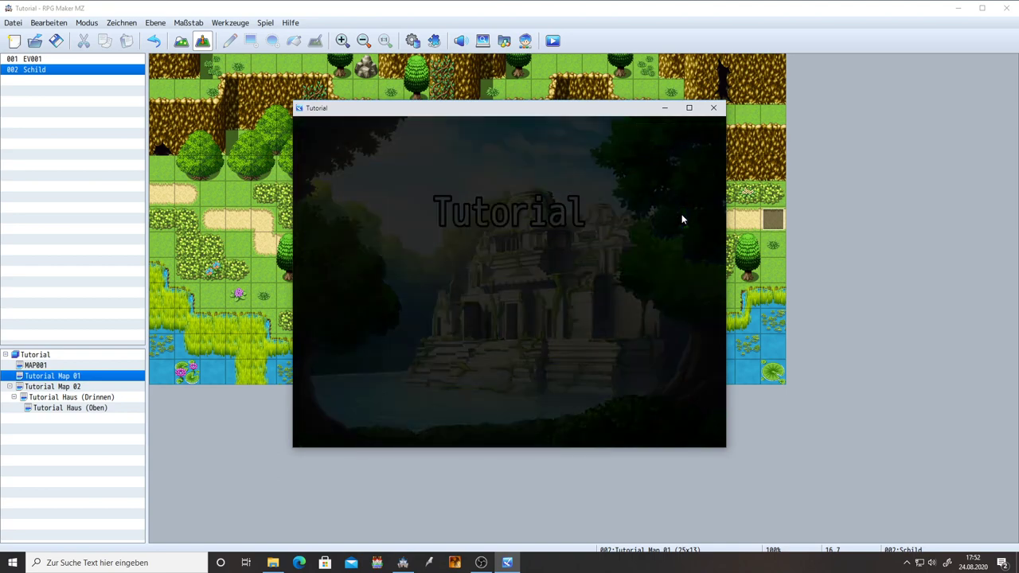
pyautogui.press('Right')
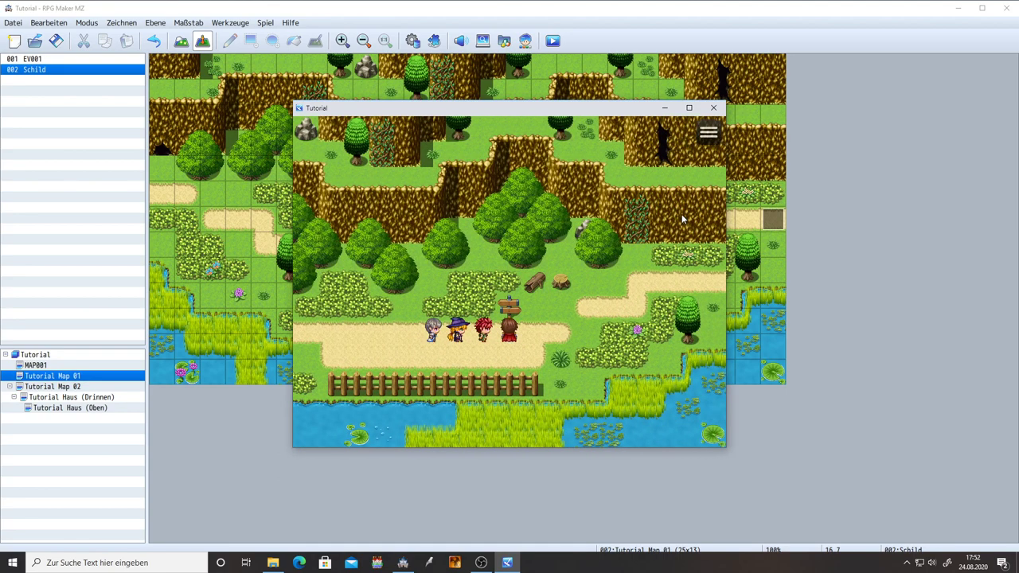
pyautogui.press('Up')
pyautogui.press('Return')
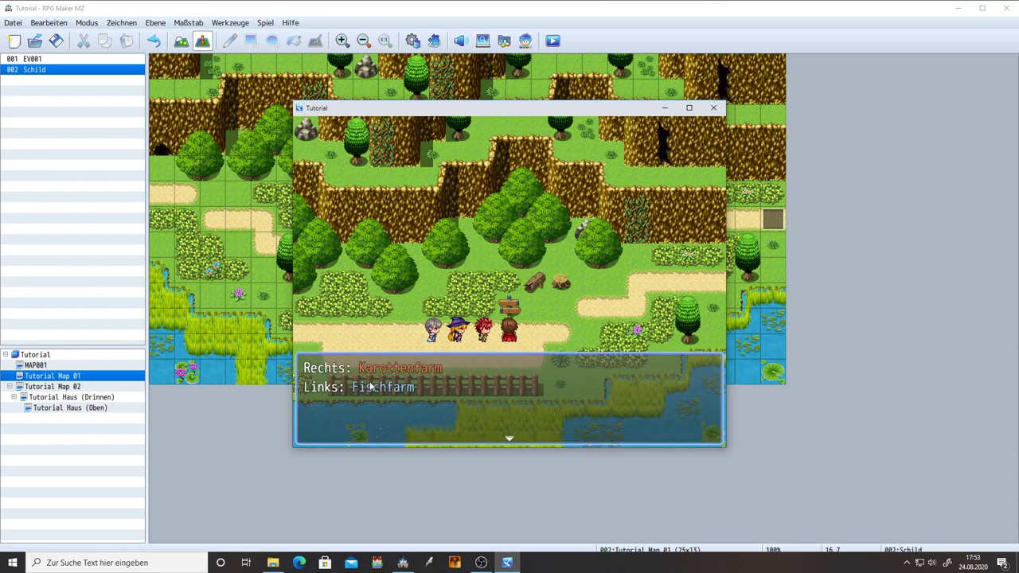
pyautogui.click(714, 107)
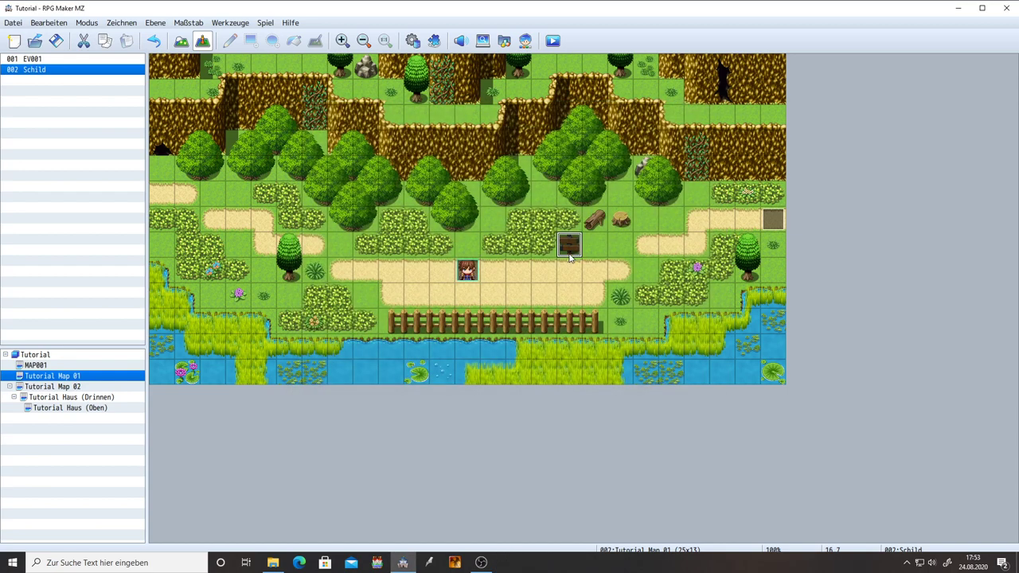
# Step: Review the priority options of the event "Schild" and confirm the event with "Wie Charaktere" selected
pyautogui.doubleClick(569, 248)
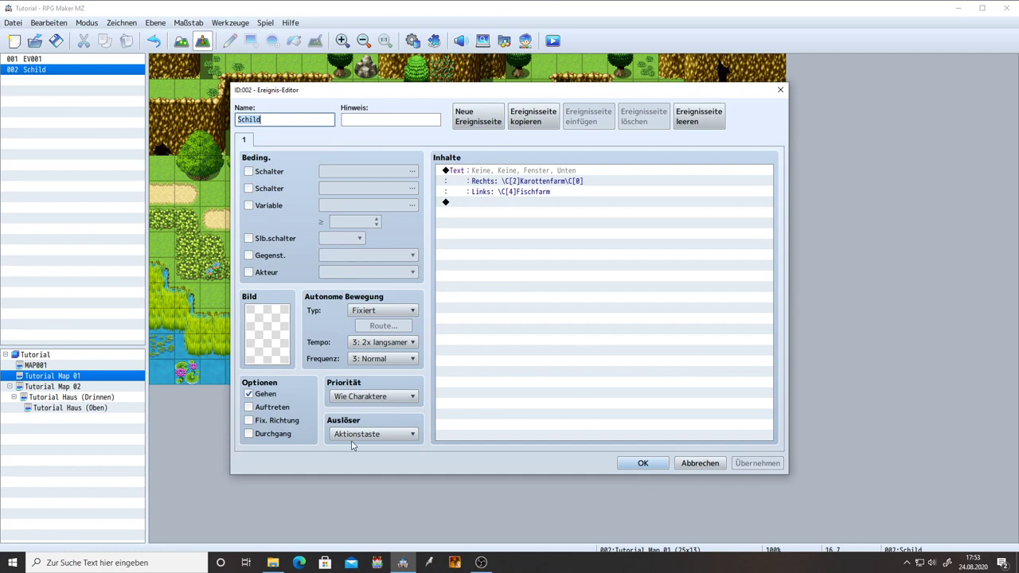
pyautogui.click(368, 396)
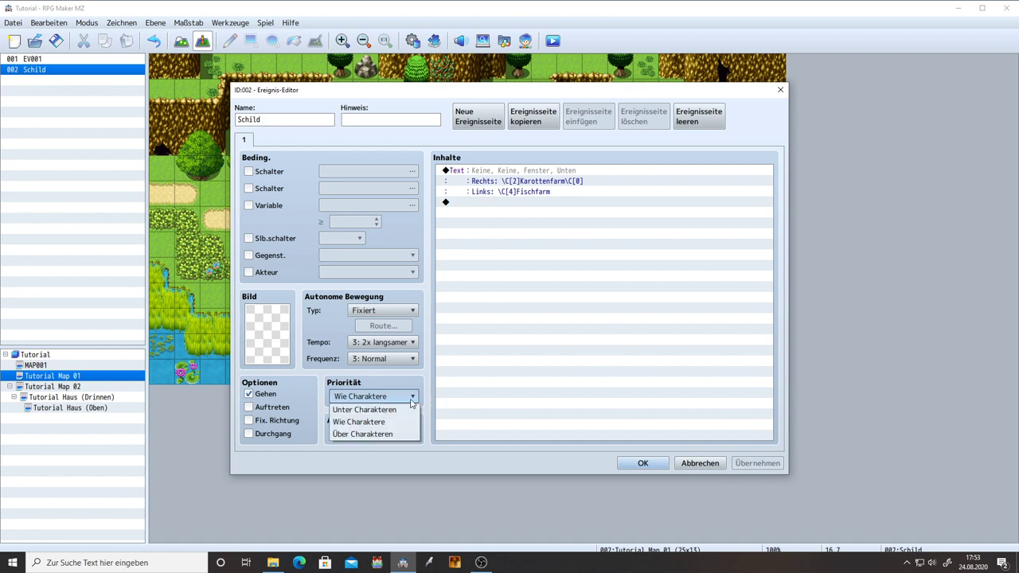
pyautogui.click(387, 422)
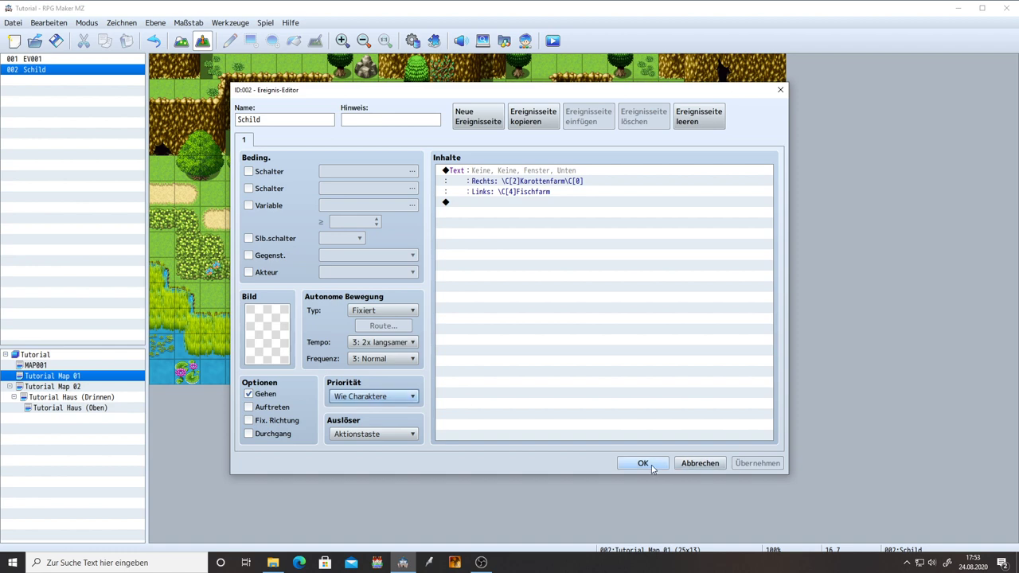
pyautogui.click(468, 394)
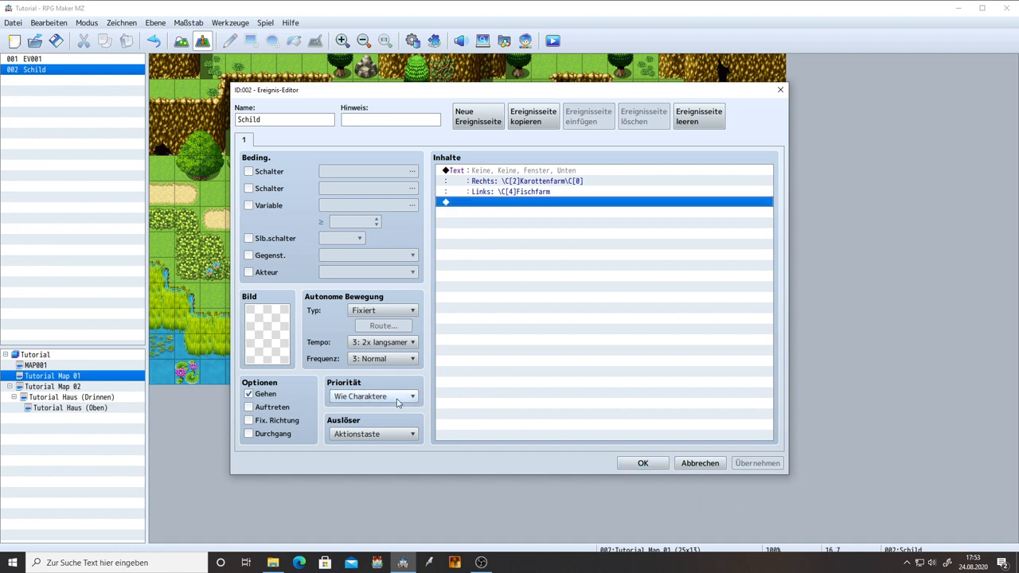
pyautogui.click(642, 465)
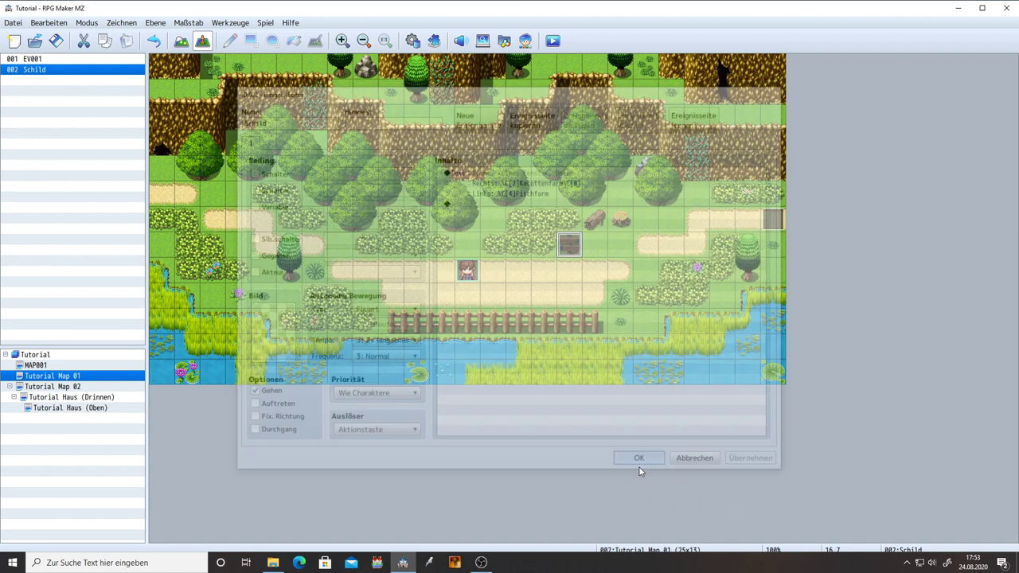
# Step: Examine the sound effect and player transfer commands of the event EV001 at the map's eastern path exit
pyautogui.click(773, 220)
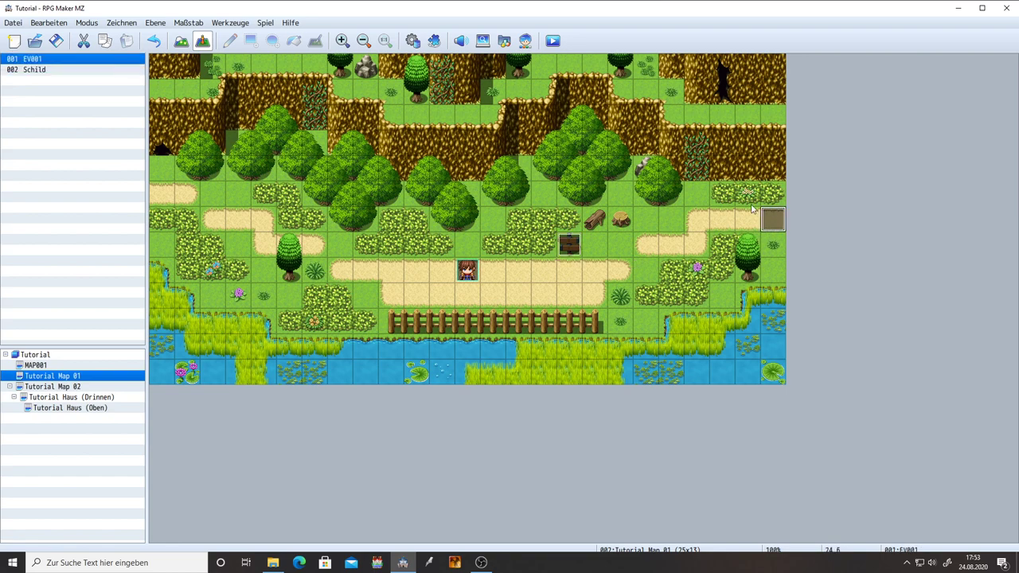
pyautogui.doubleClick(773, 220)
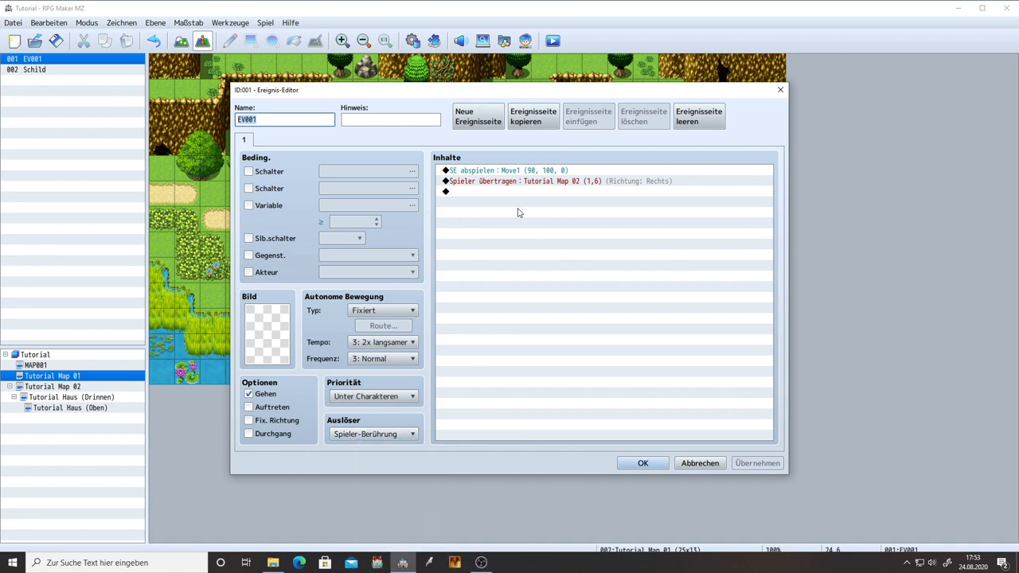
pyautogui.click(453, 174)
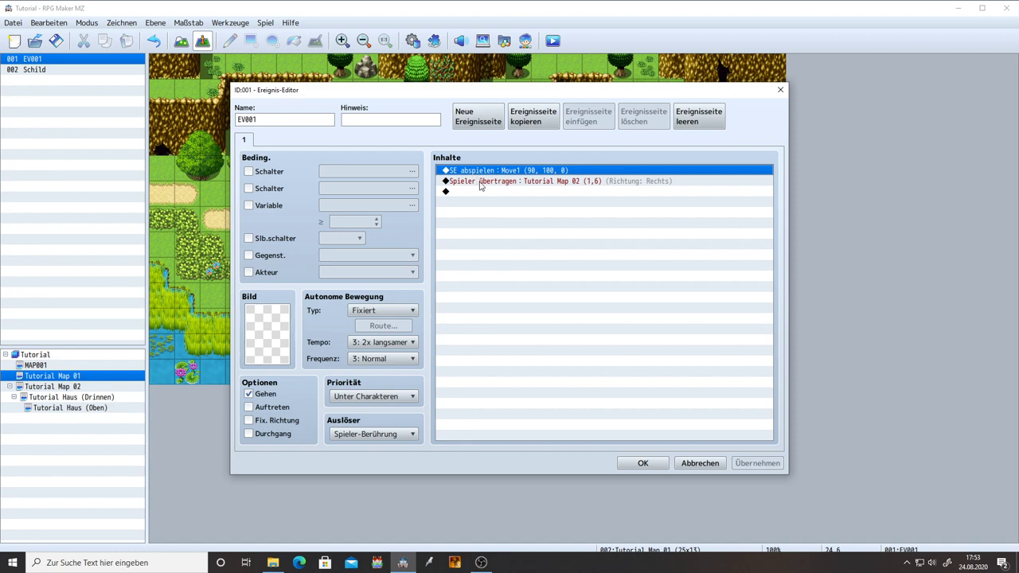
pyautogui.click(481, 183)
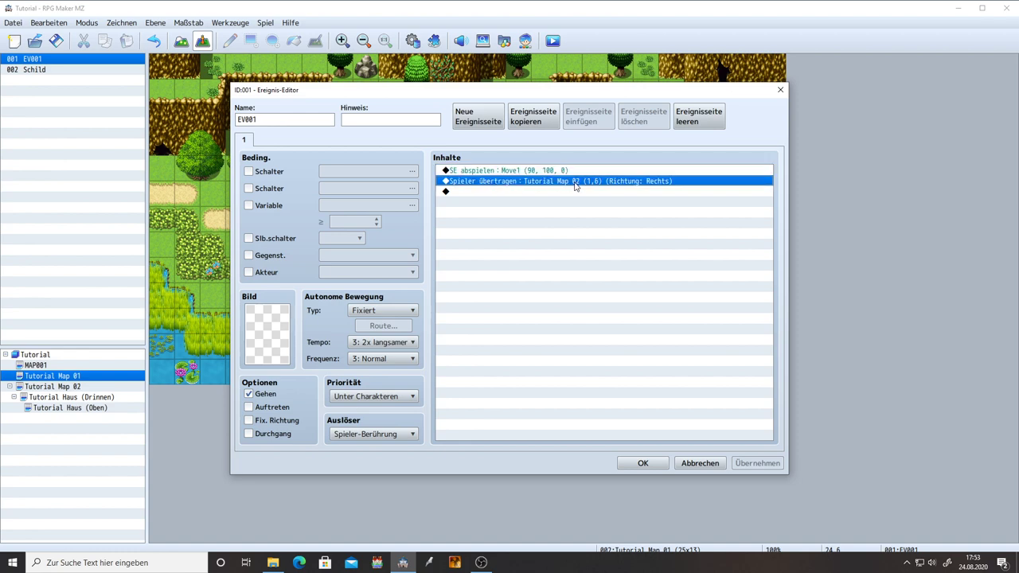
# Step: Examine the player transfer and sound effect commands available for EV001, and close the event without adding anything
pyautogui.doubleClick(482, 192)
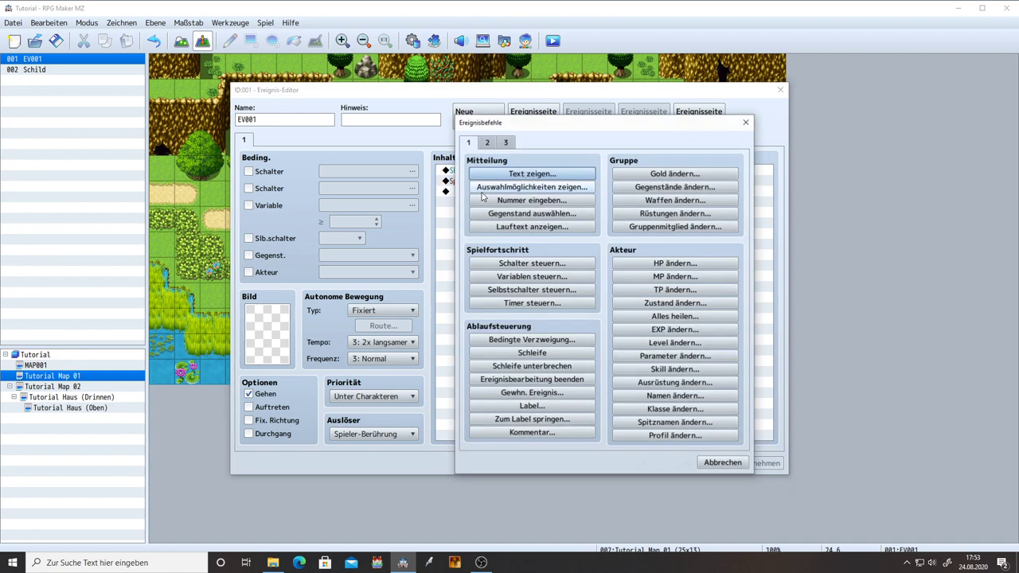
pyautogui.click(745, 124)
pyautogui.doubleClick(516, 197)
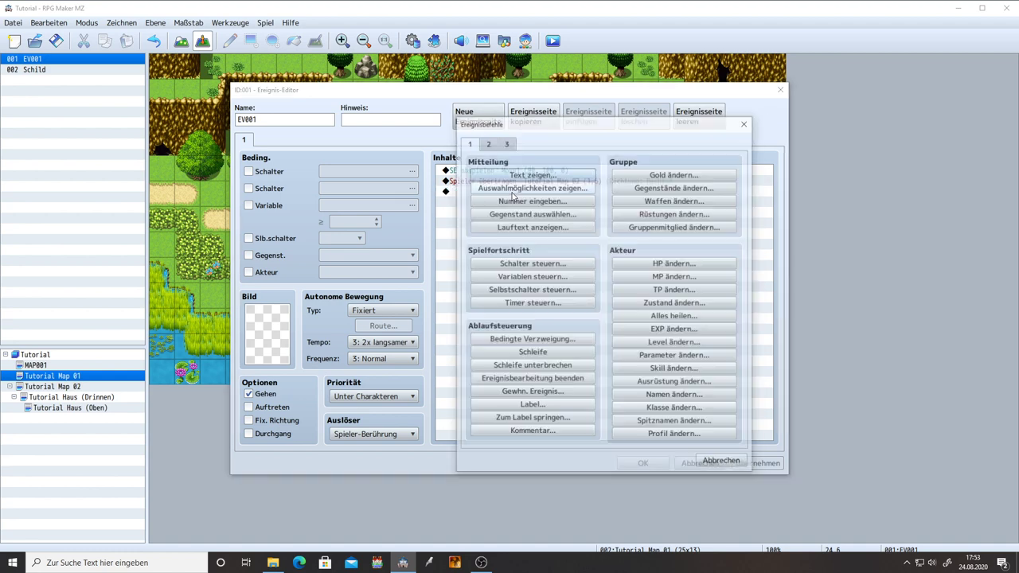
pyautogui.click(489, 142)
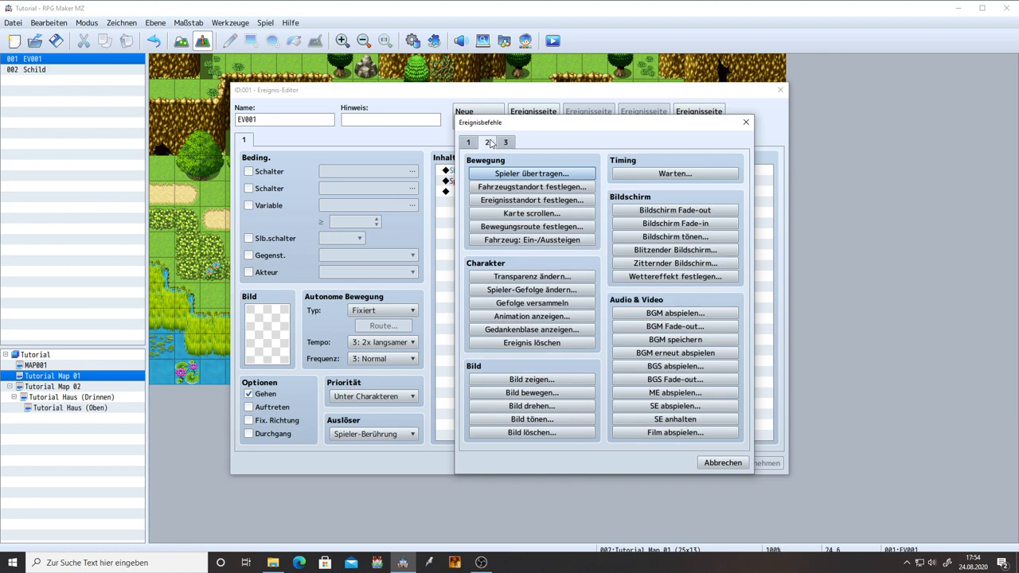
pyautogui.click(561, 173)
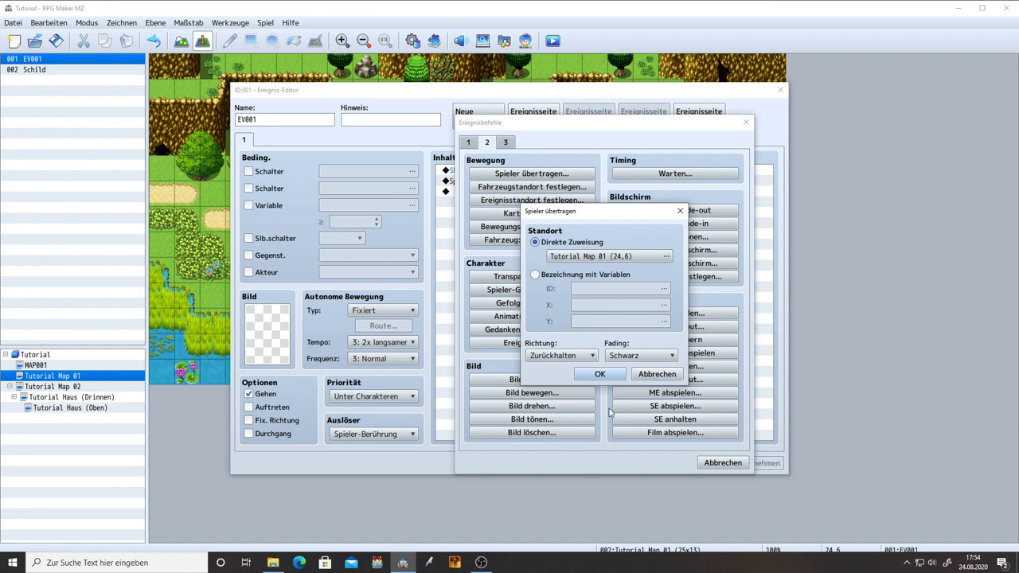
pyautogui.click(657, 374)
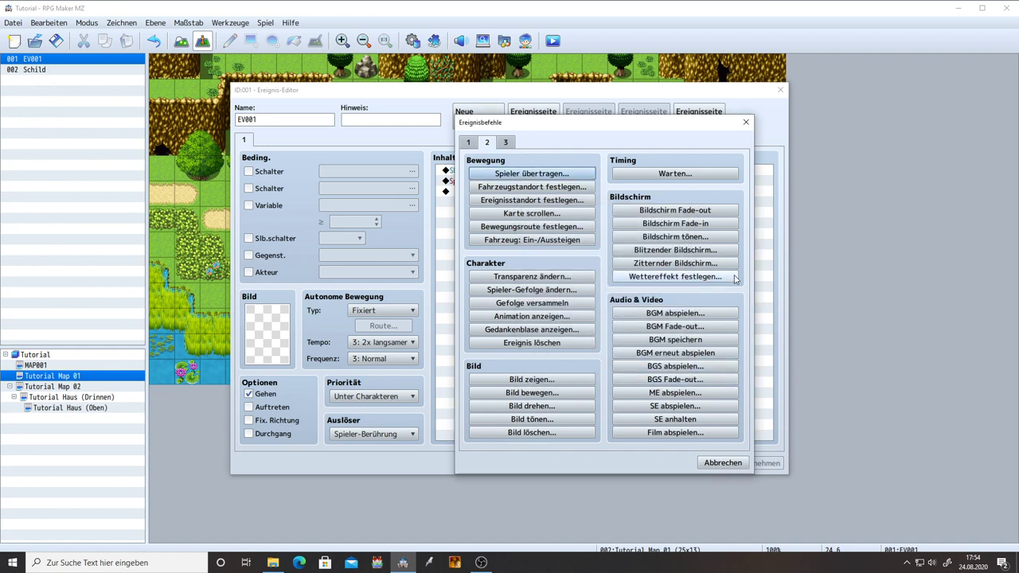
pyautogui.click(682, 407)
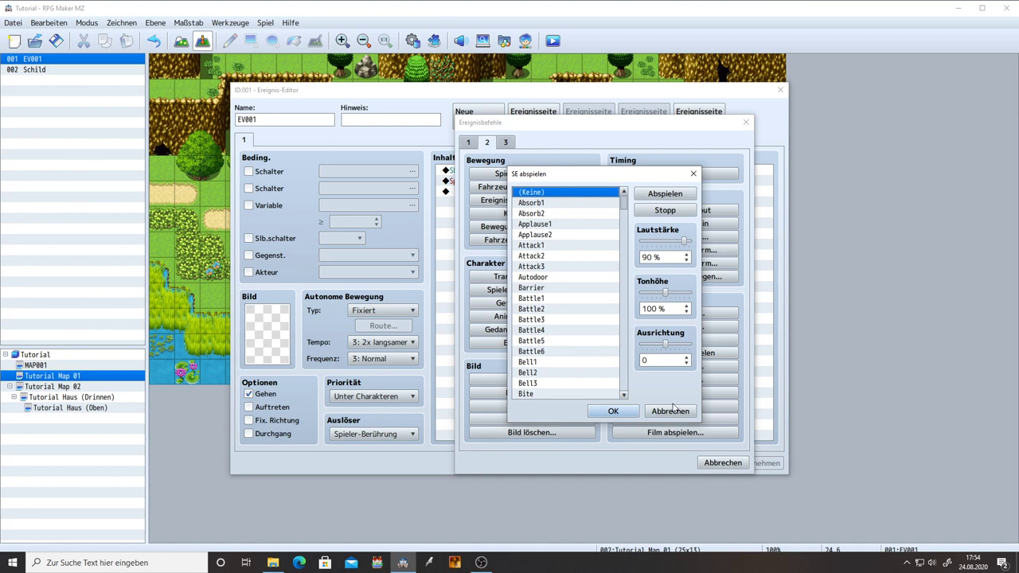
pyautogui.click(670, 411)
pyautogui.press('Escape')
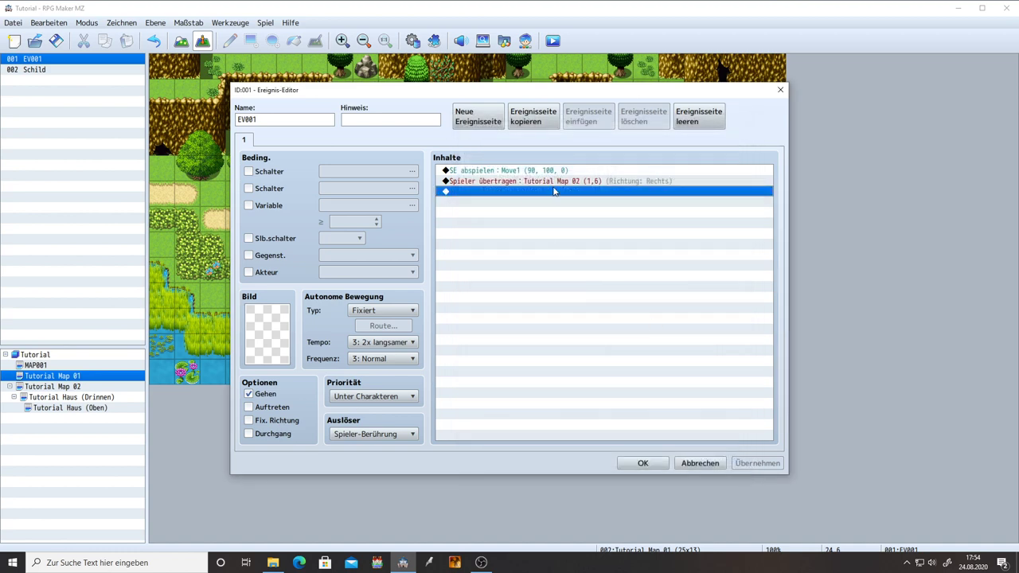
pyautogui.click(506, 181)
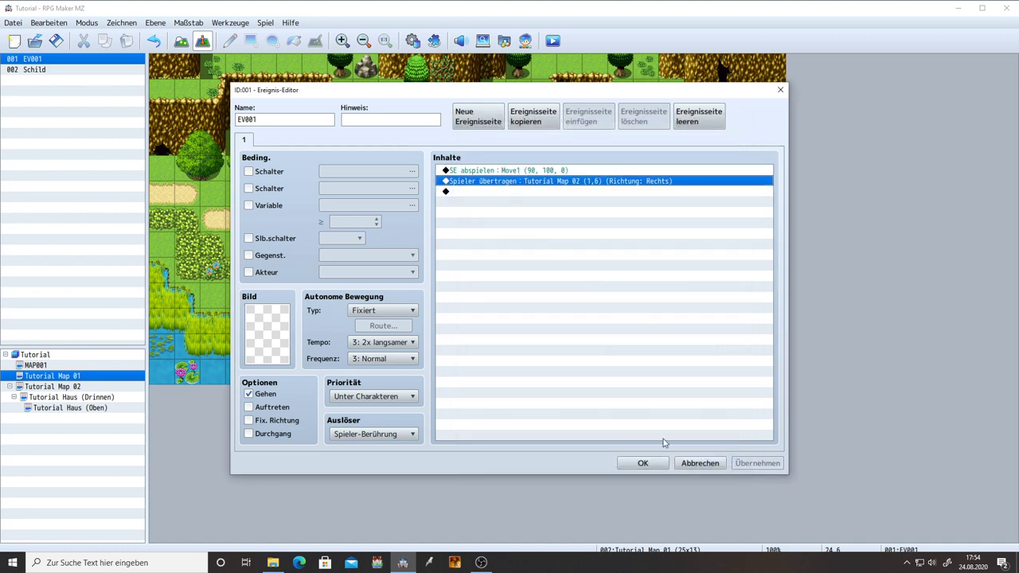
pyautogui.click(699, 463)
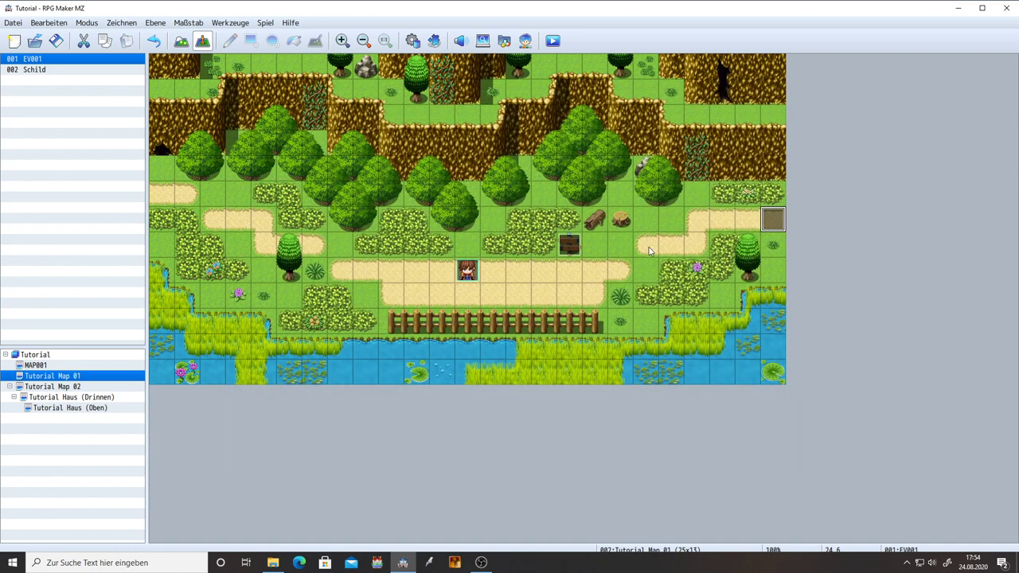
# Step: Quick-create a transfer event on the path at (21,6) leading to Tutorial Haus (Drinnen) at (3,8)
pyautogui.rightClick(693, 219)
pyautogui.moveTo(772, 355)
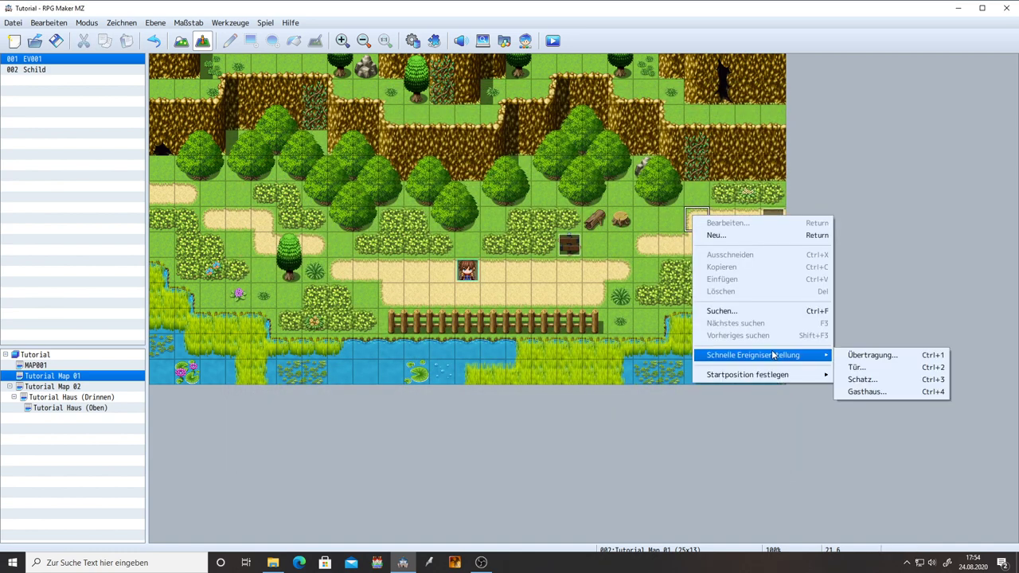
pyautogui.click(868, 355)
pyautogui.press('Return')
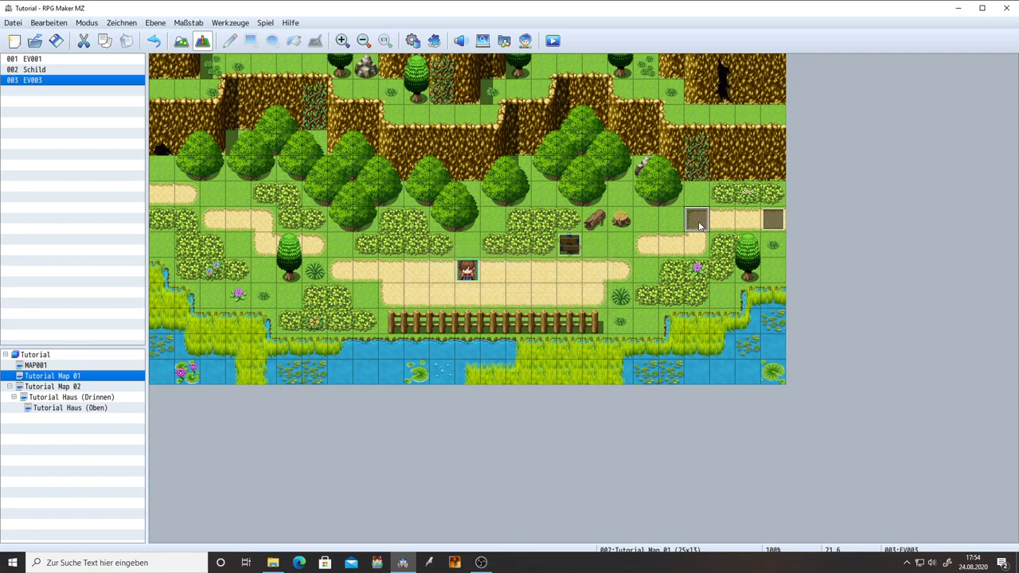
# Step: Examine the sound effect and transfer commands generated in the new path event, and delete that event
pyautogui.doubleClick(696, 220)
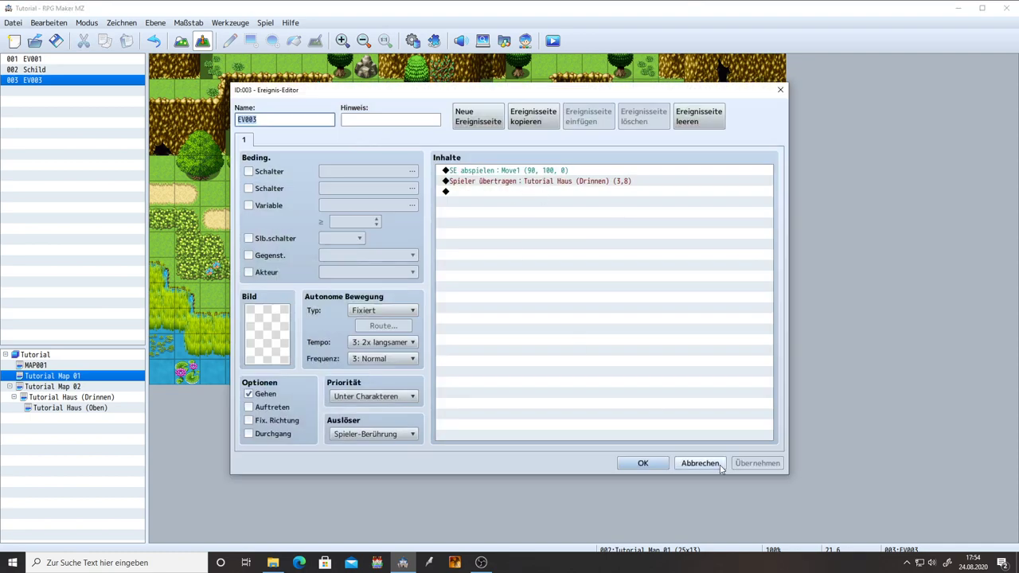
pyautogui.click(527, 172)
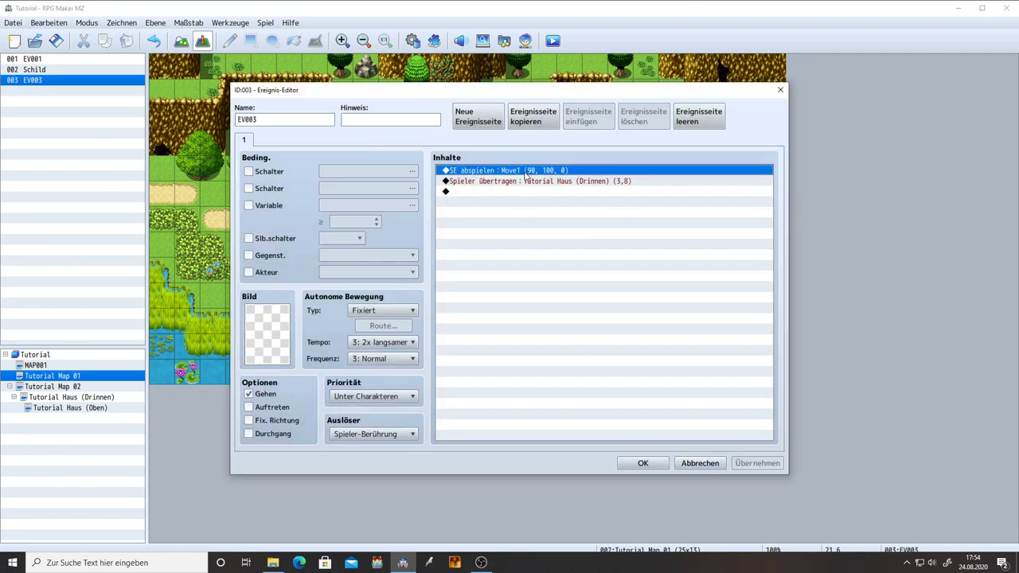
pyautogui.click(515, 183)
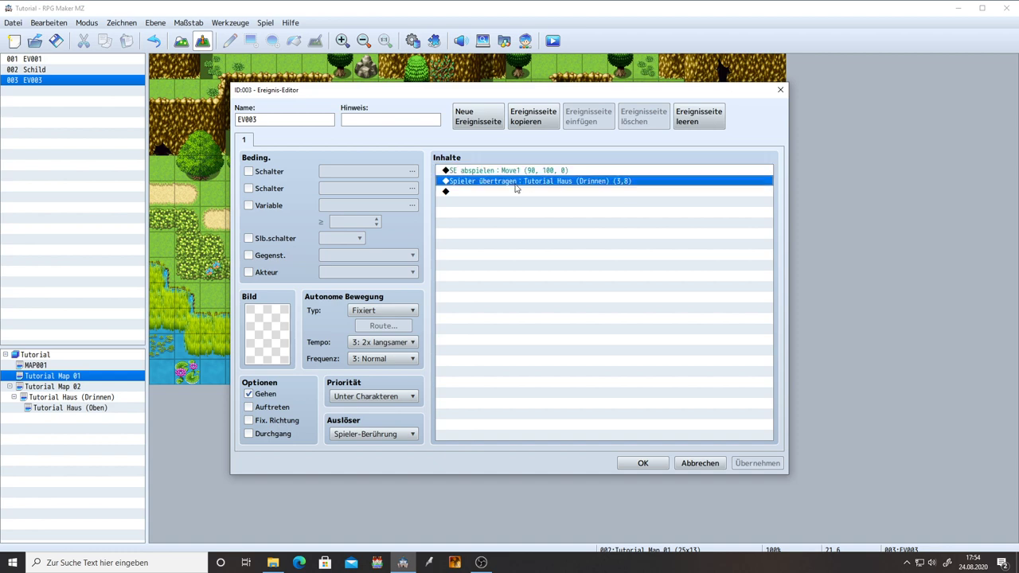
pyautogui.click(687, 462)
# Step: Preview the Move1 sound effect used by EV001 at the eastern path exit, and confirm the event
pyautogui.click(772, 220)
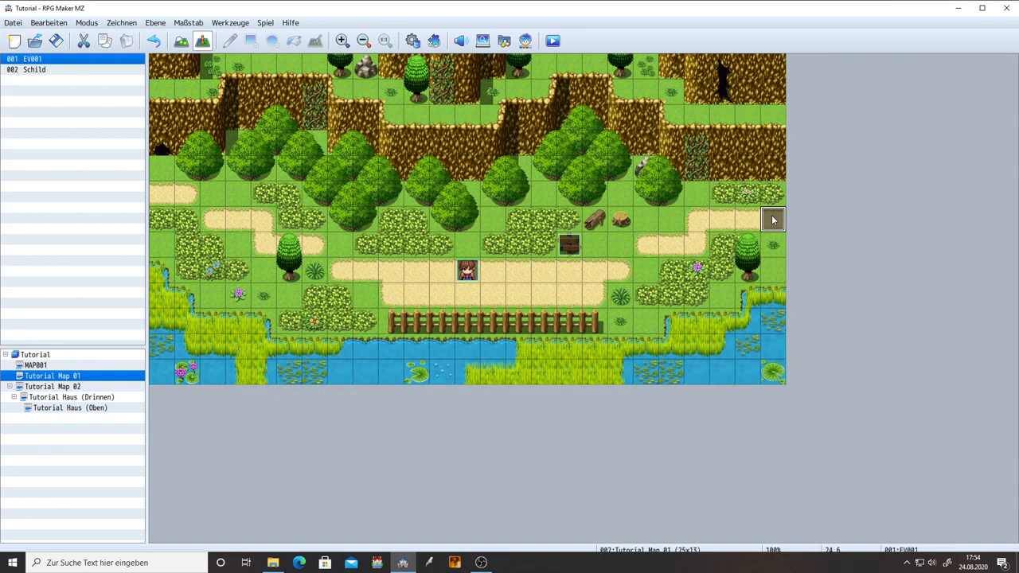
pyautogui.doubleClick(772, 220)
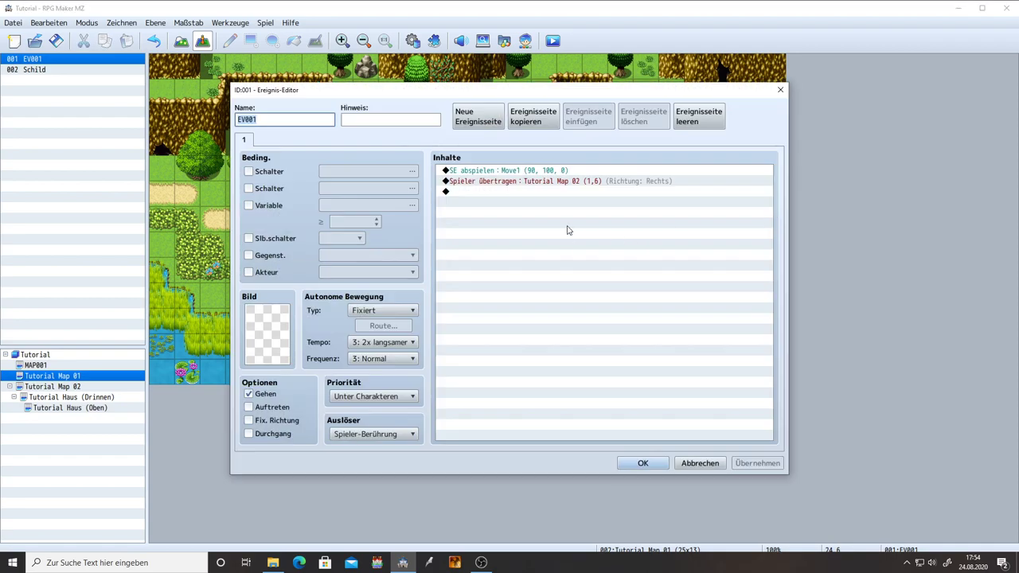
pyautogui.click(524, 172)
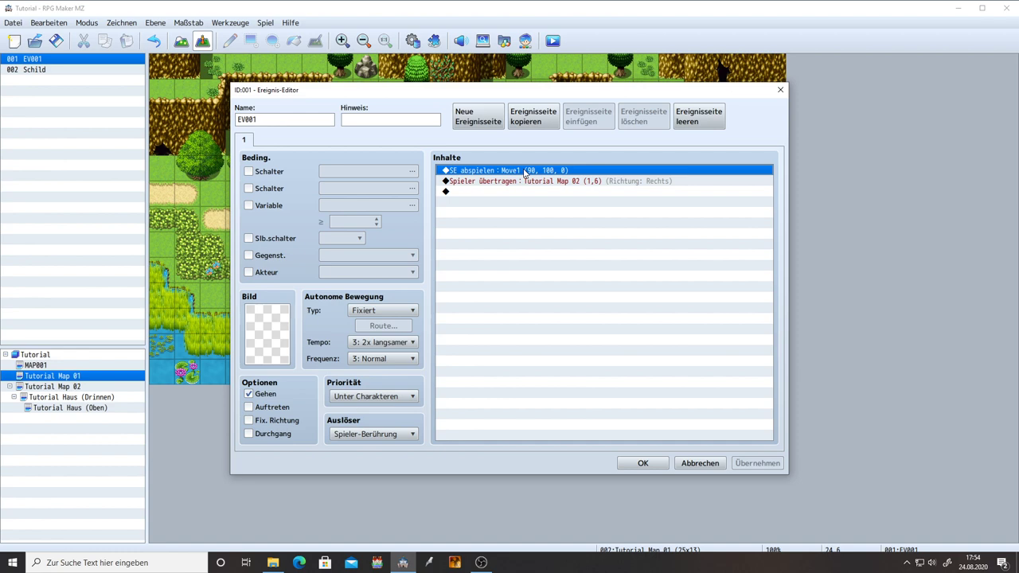
pyautogui.rightClick(525, 172)
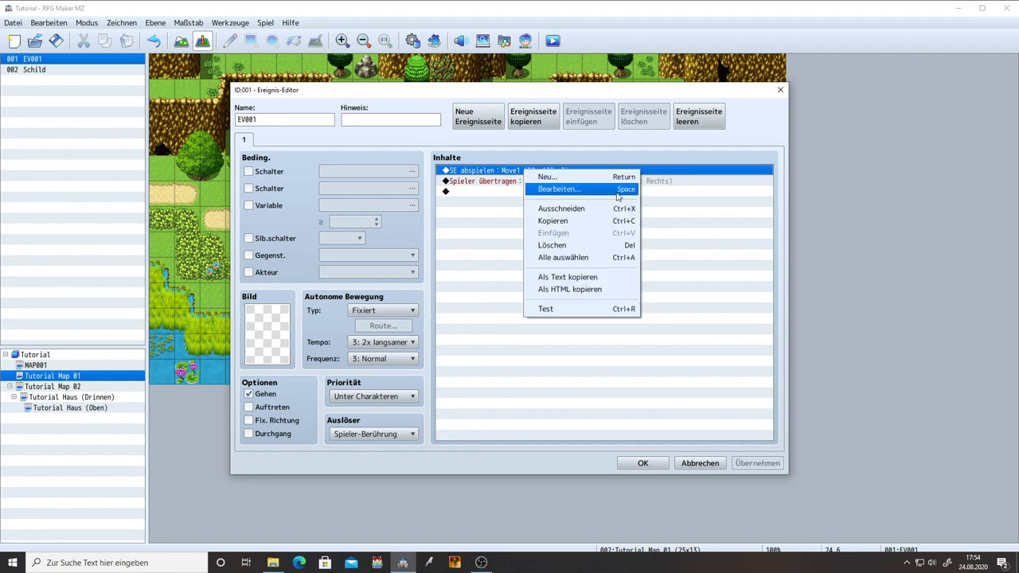
pyautogui.click(474, 171)
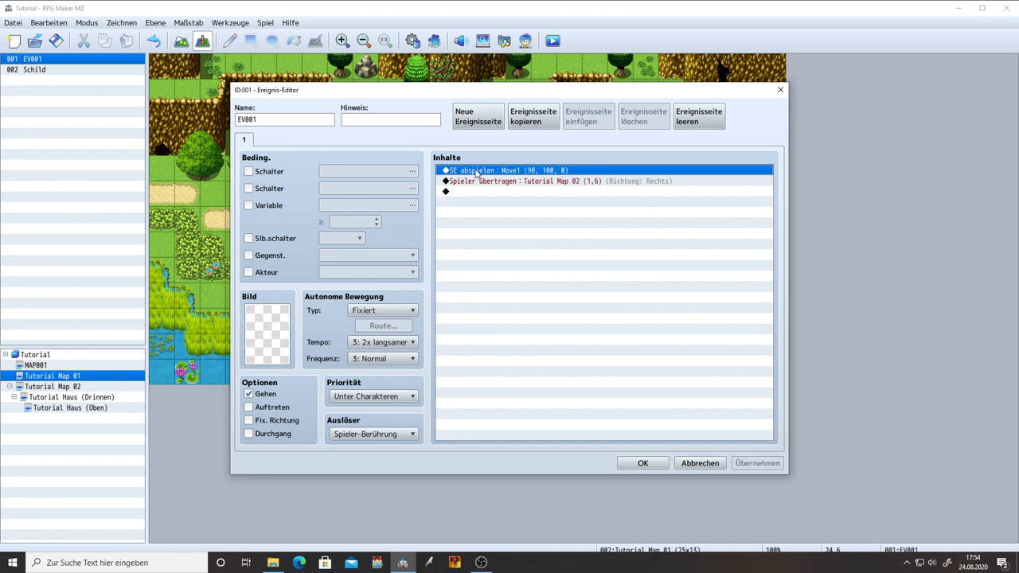
pyautogui.doubleClick(476, 172)
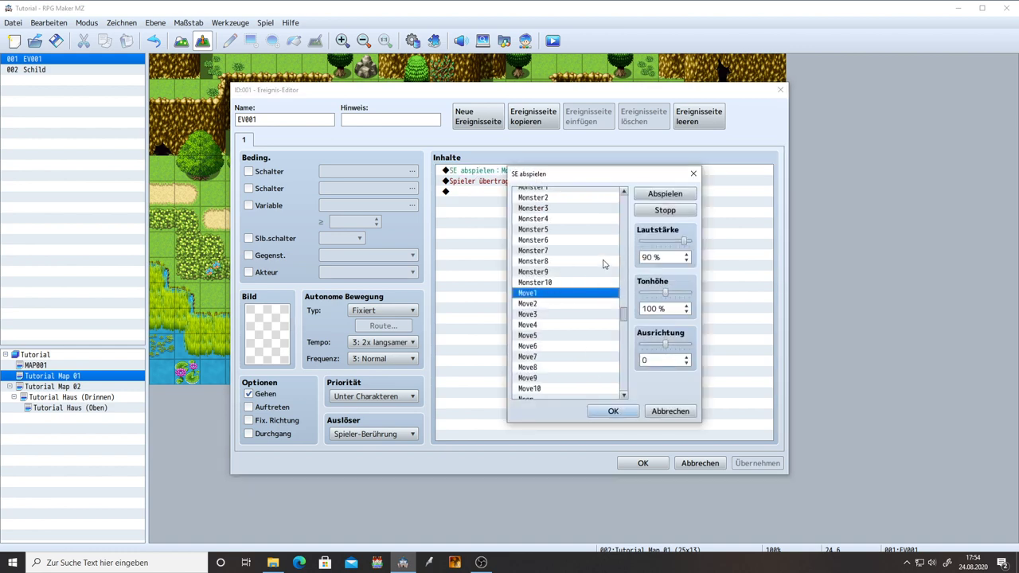
pyautogui.click(671, 199)
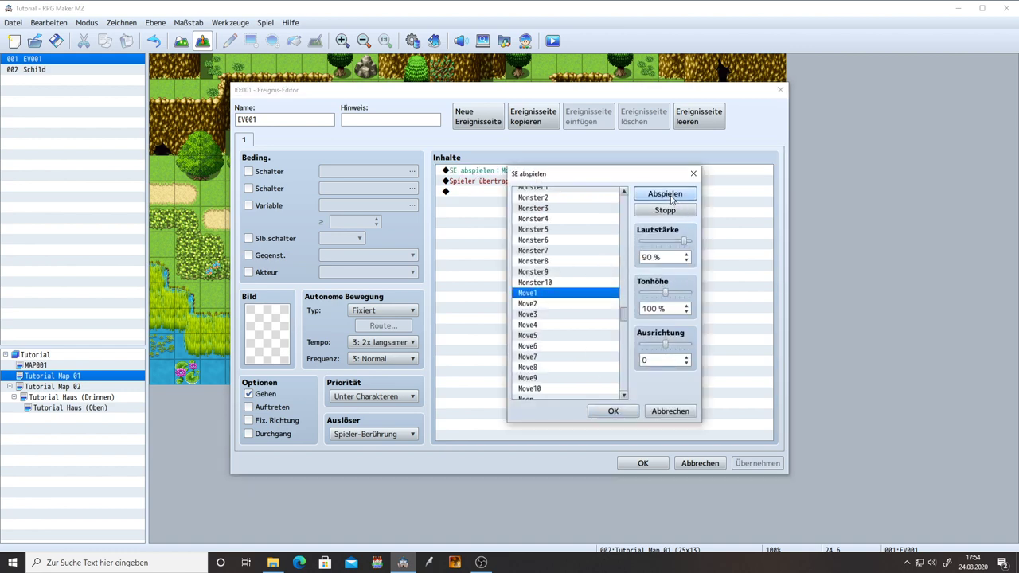
pyautogui.click(664, 210)
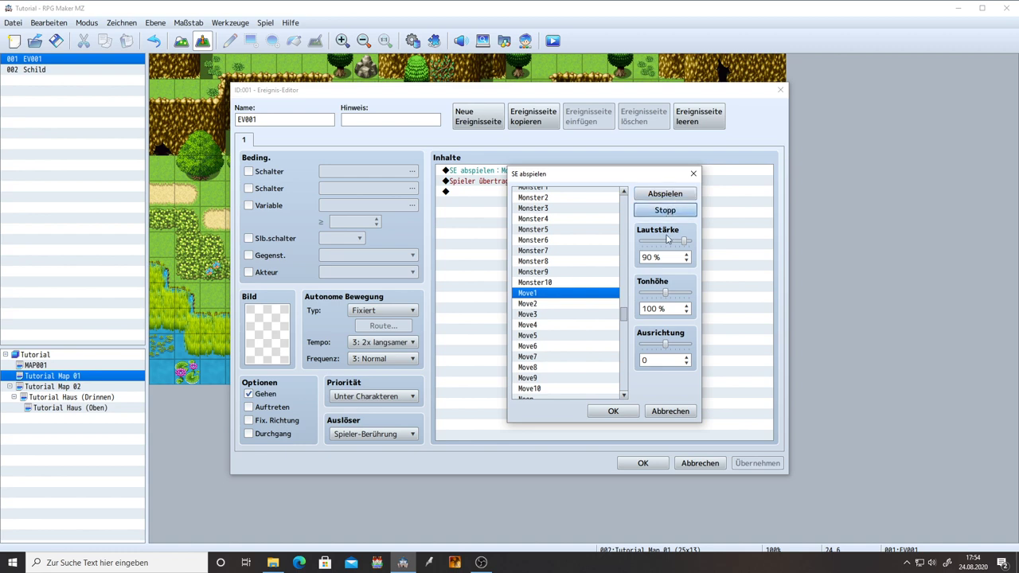
pyautogui.click(637, 411)
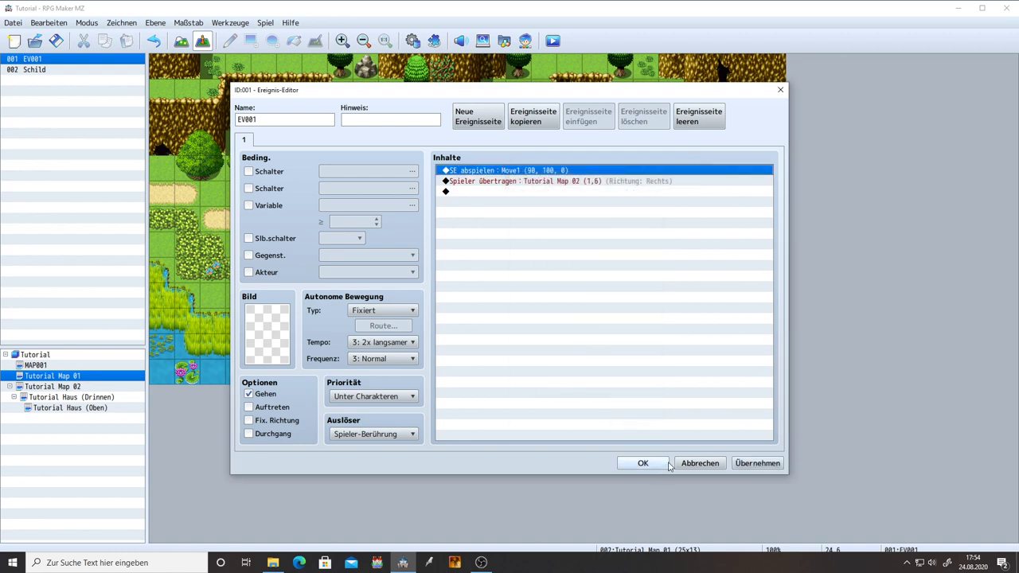
pyautogui.click(643, 464)
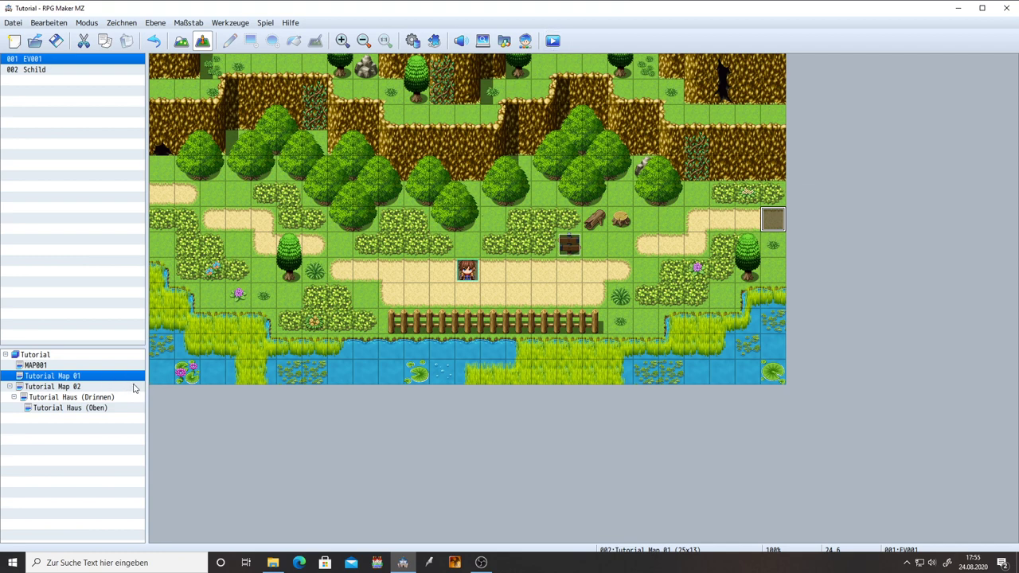
# Step: Examine the commands of the staircase event EV002 on the map Tutorial Haus (Drinnen)
pyautogui.click(79, 397)
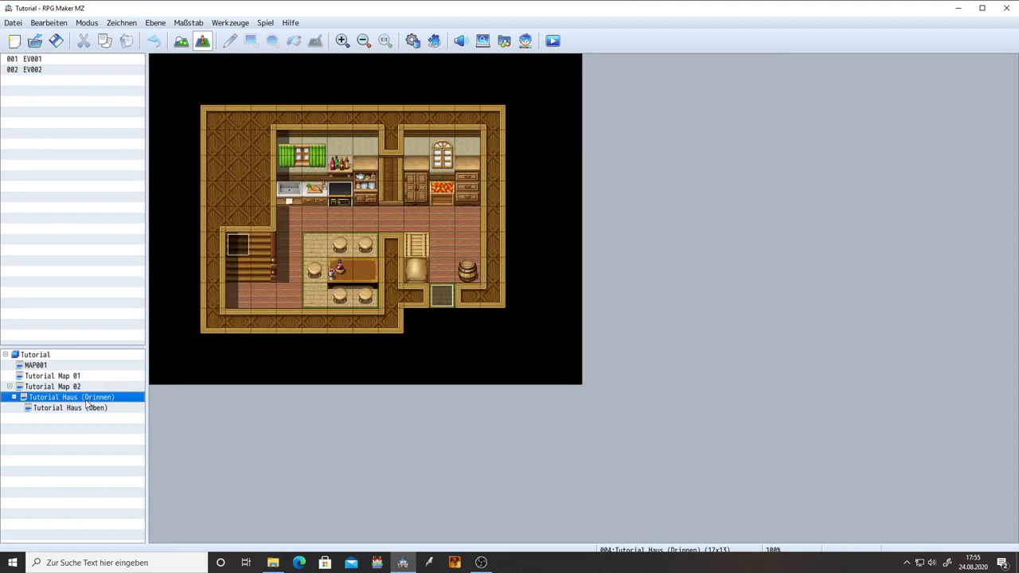
pyautogui.doubleClick(238, 249)
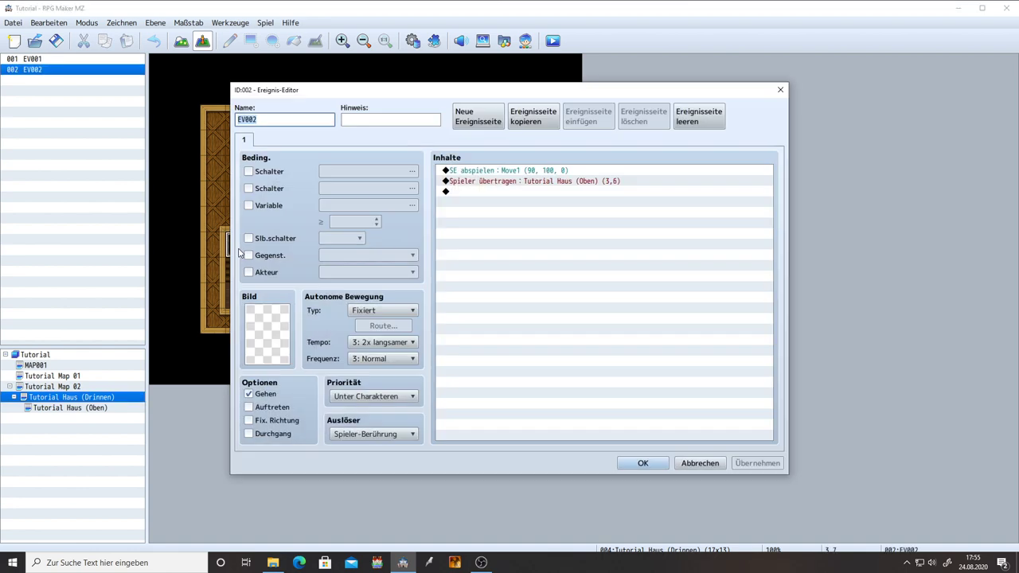
pyautogui.click(472, 172)
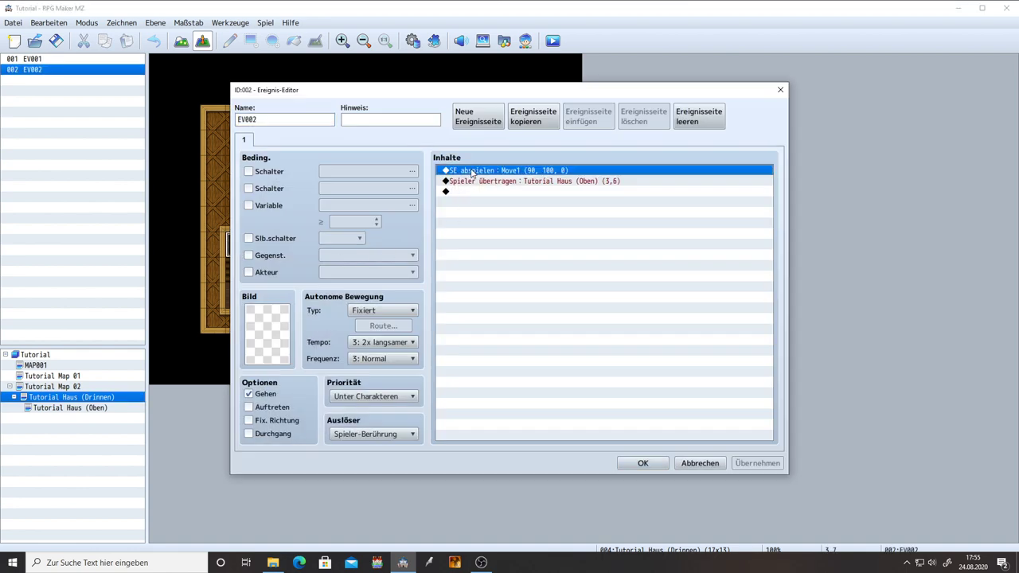
pyautogui.click(781, 89)
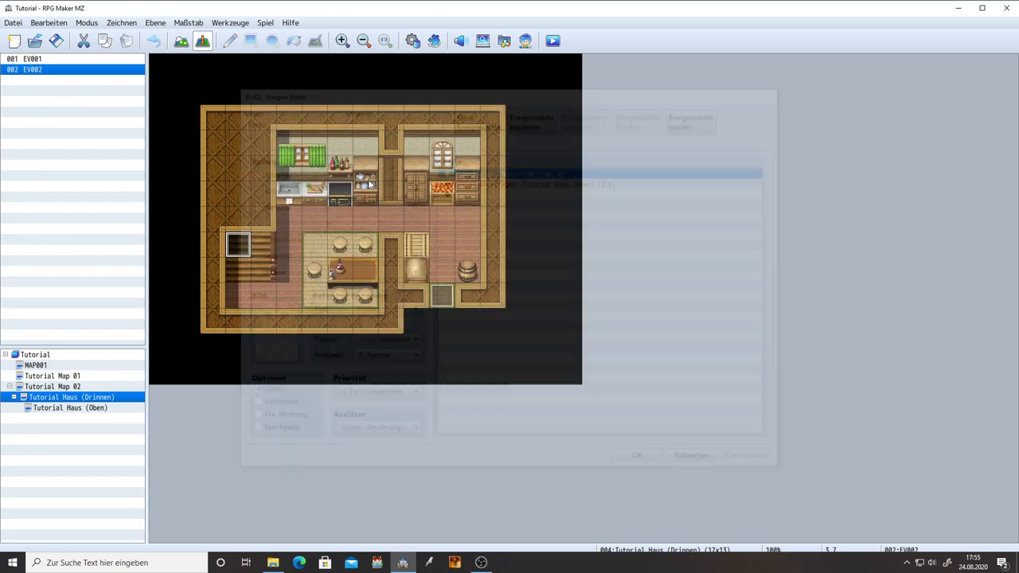
# Step: Select Move2 as the sound effect of the staircase event EV002 and play a preview
pyautogui.doubleClick(238, 247)
pyautogui.click(566, 172)
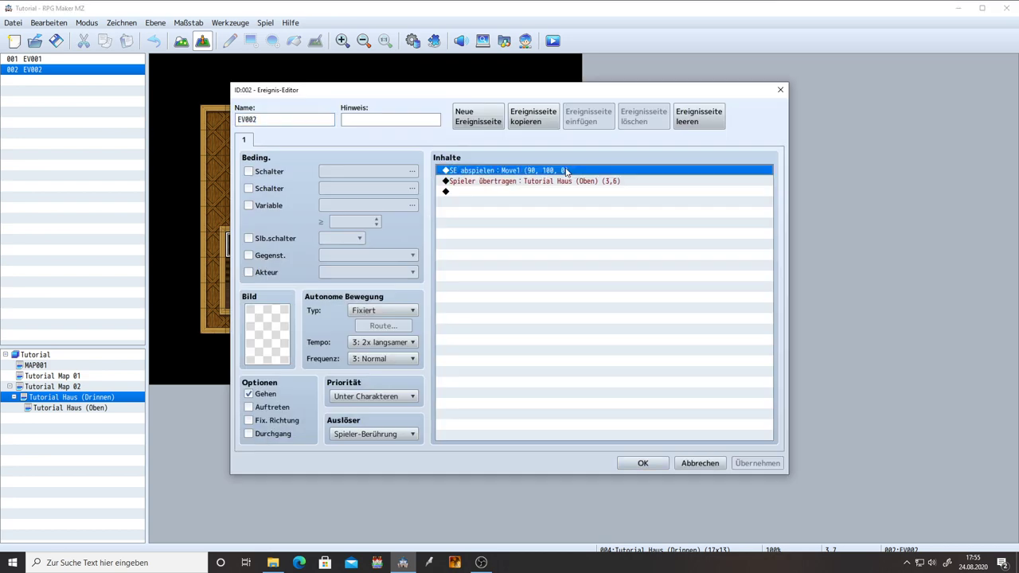
pyautogui.rightClick(494, 172)
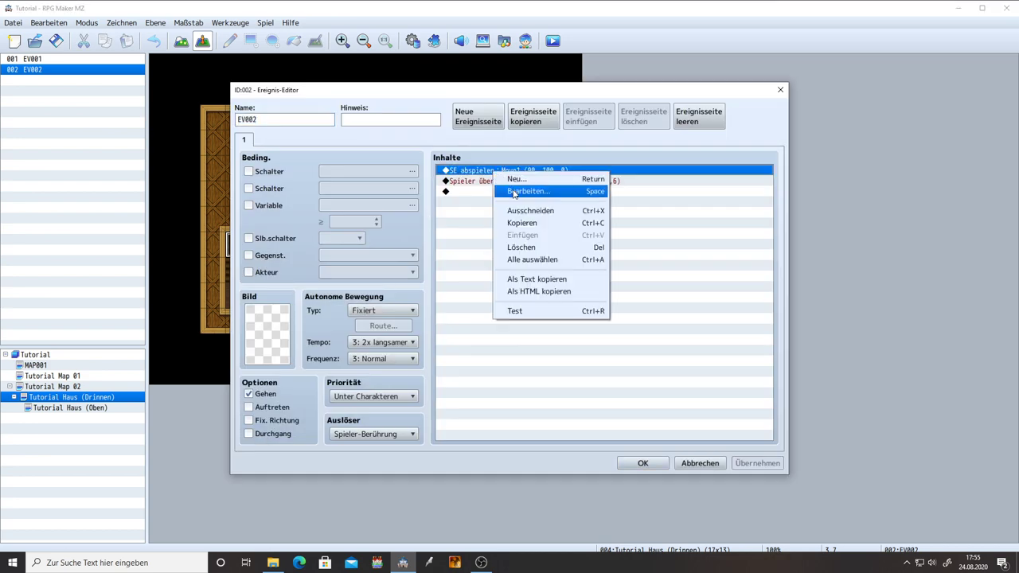
pyautogui.click(514, 194)
pyautogui.click(545, 305)
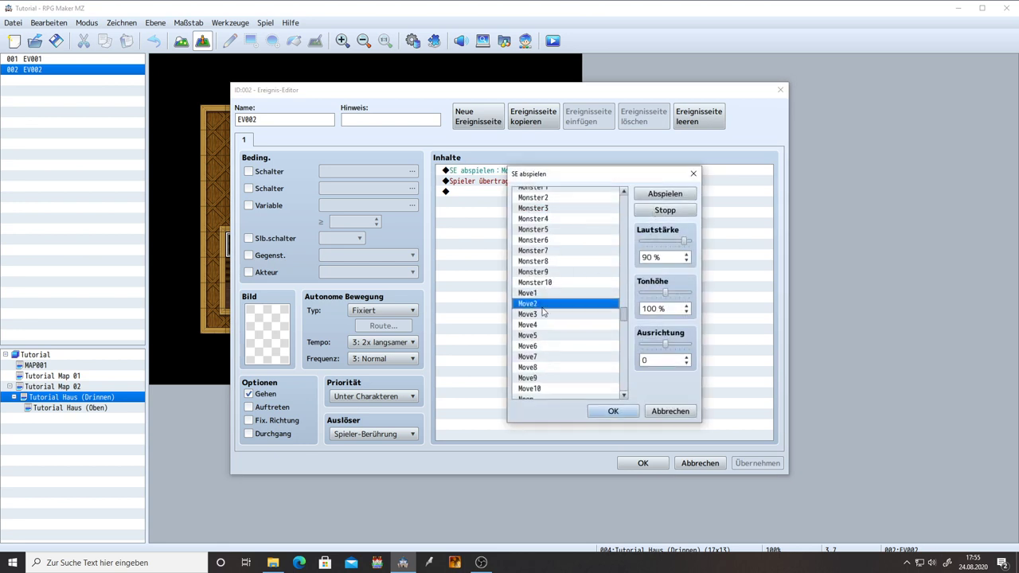
pyautogui.click(669, 197)
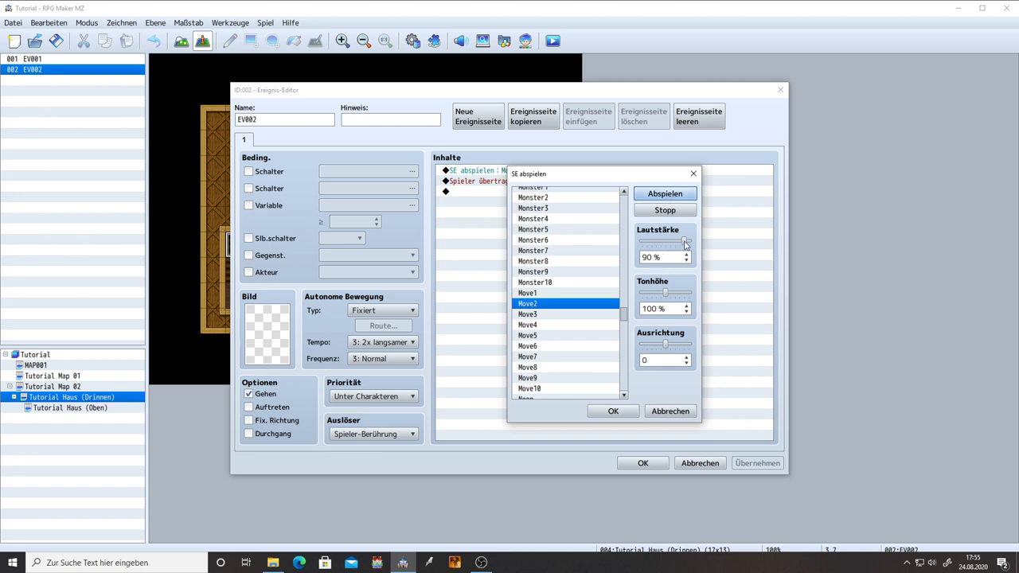
# Step: Preview the Move2 sound effect at 150 % pitch and reset the pitch to 100 %
pyautogui.moveTo(684, 244)
pyautogui.mouseDown()
pyautogui.moveTo(649, 249)
pyautogui.moveTo(684, 250)
pyautogui.mouseUp()
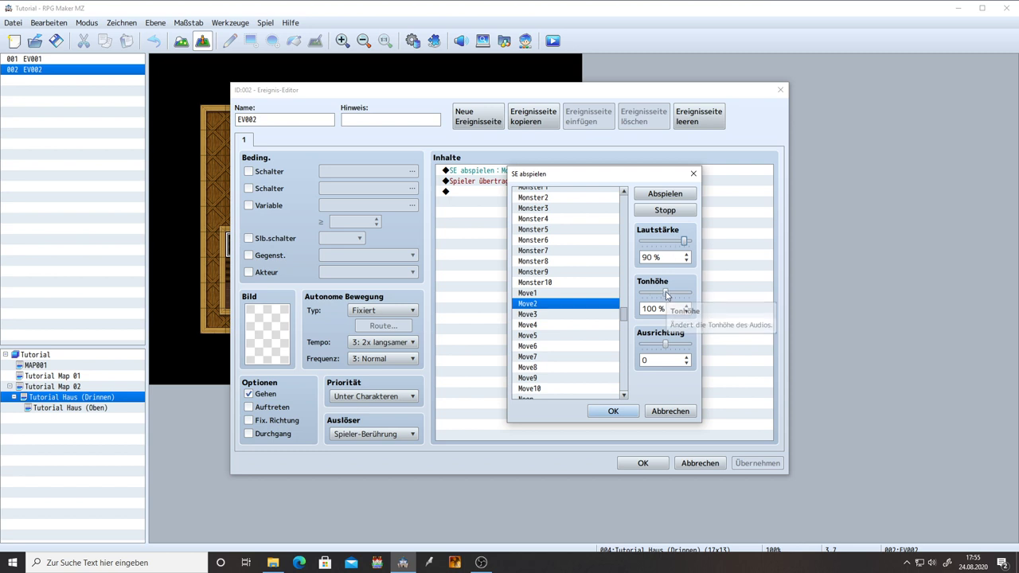
pyautogui.moveTo(665, 296); pyautogui.dragTo(696, 302)
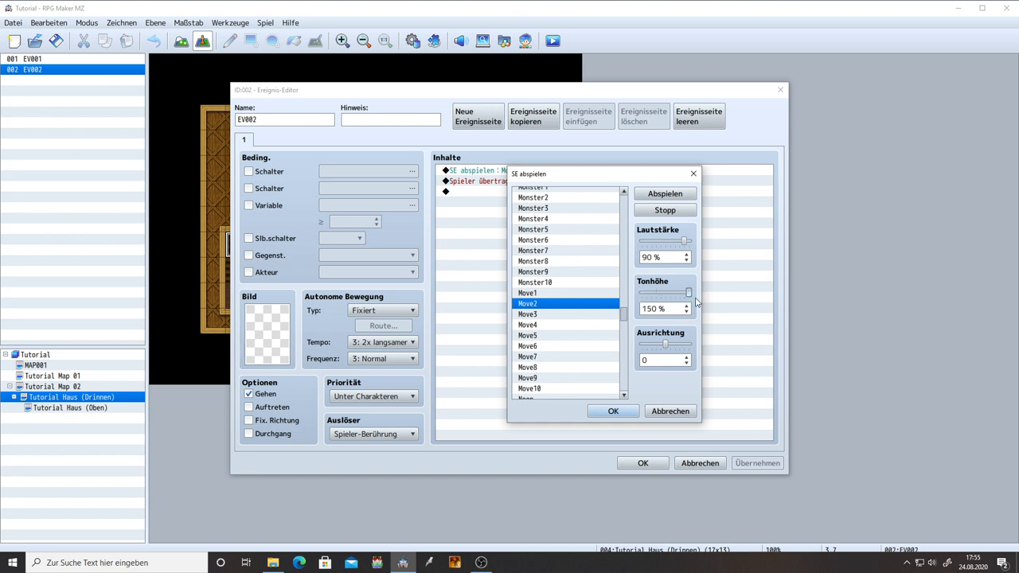
pyautogui.click(669, 195)
pyautogui.moveTo(690, 296); pyautogui.dragTo(666, 297)
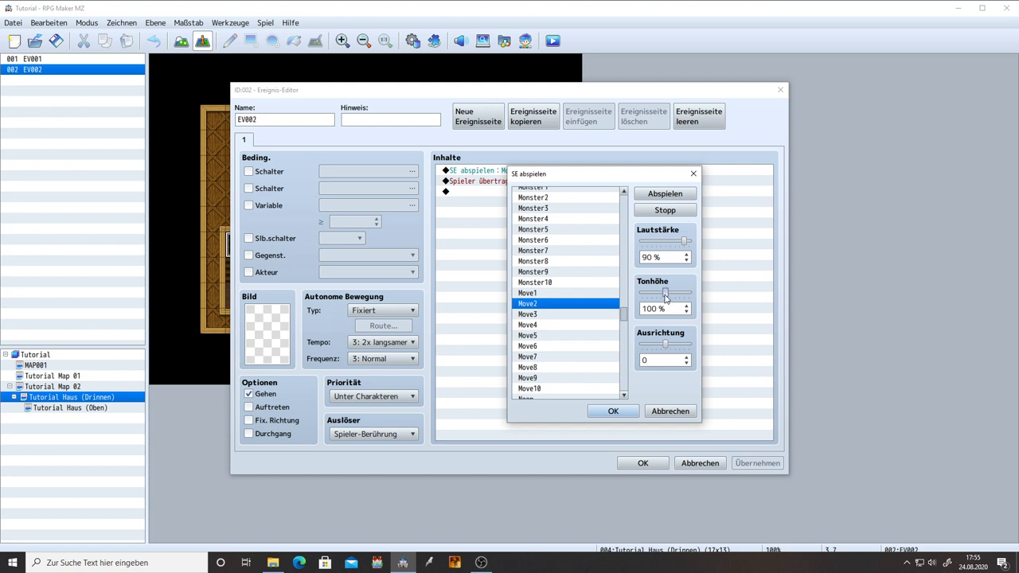
# Step: Preview the Move2 sound effect once more and confirm it together with the staircase event EV002
pyautogui.click(672, 197)
pyautogui.click(608, 412)
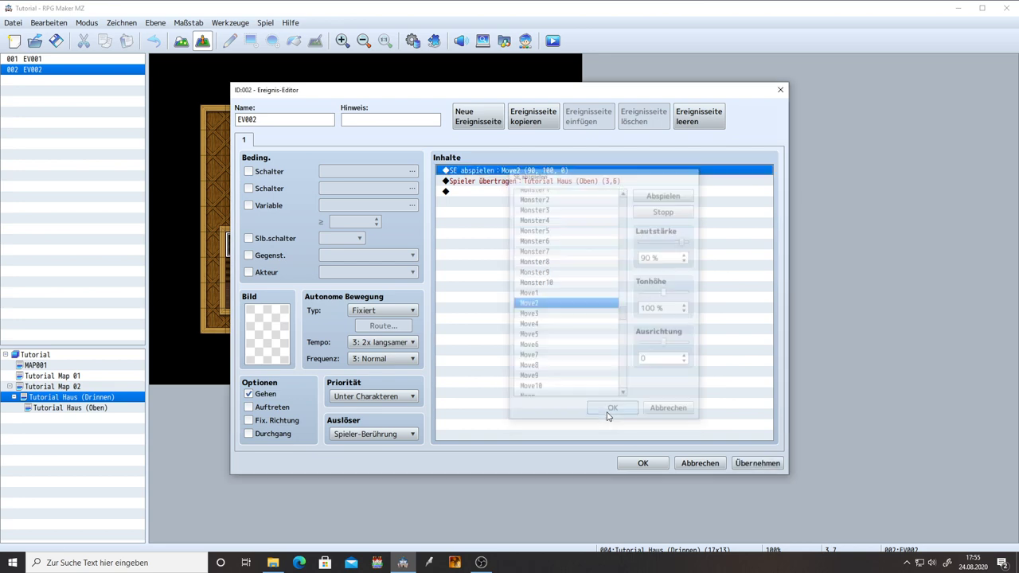
pyautogui.click(642, 463)
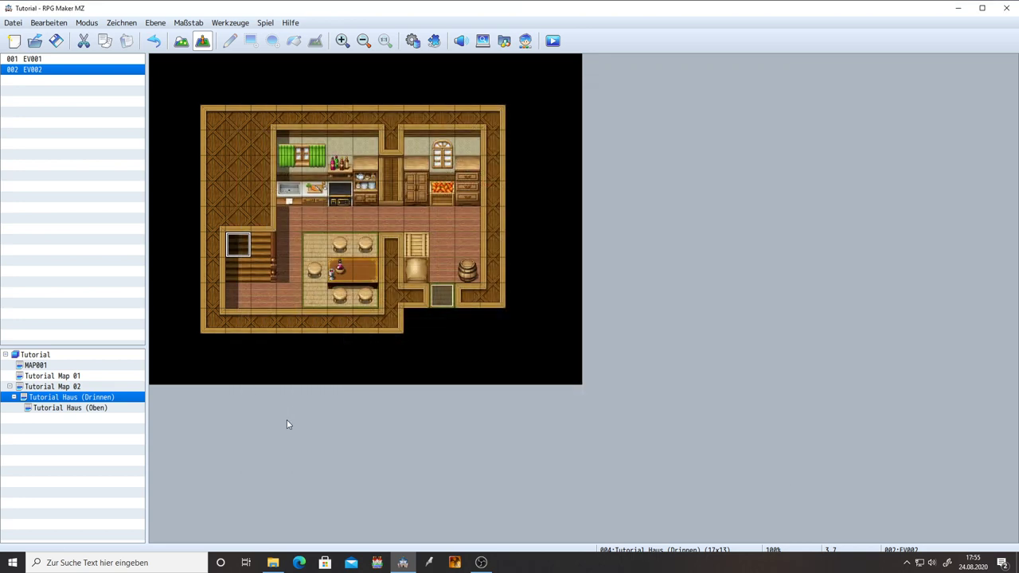
# Step: Set Move2 as the sound effect of the staircase event EV001 on the map Tutorial Haus (Oben) and confirm the event
pyautogui.click(82, 408)
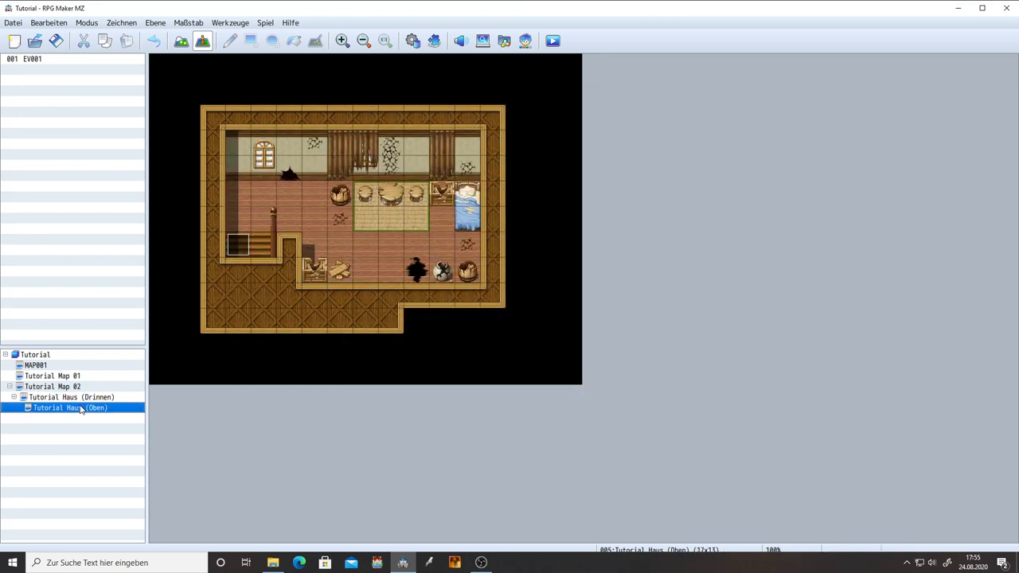
pyautogui.doubleClick(240, 252)
pyautogui.click(511, 171)
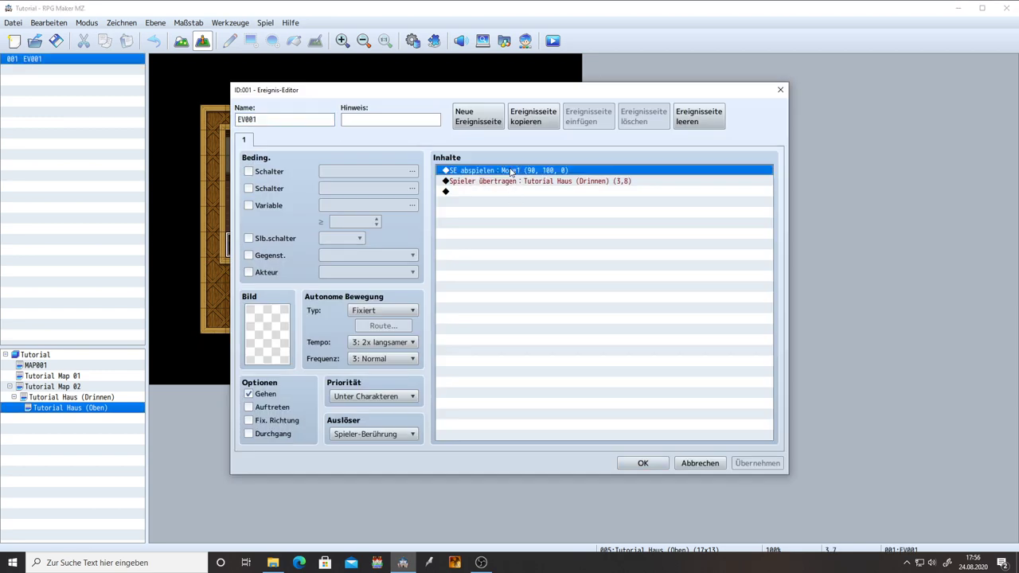
pyautogui.doubleClick(511, 171)
pyautogui.click(530, 304)
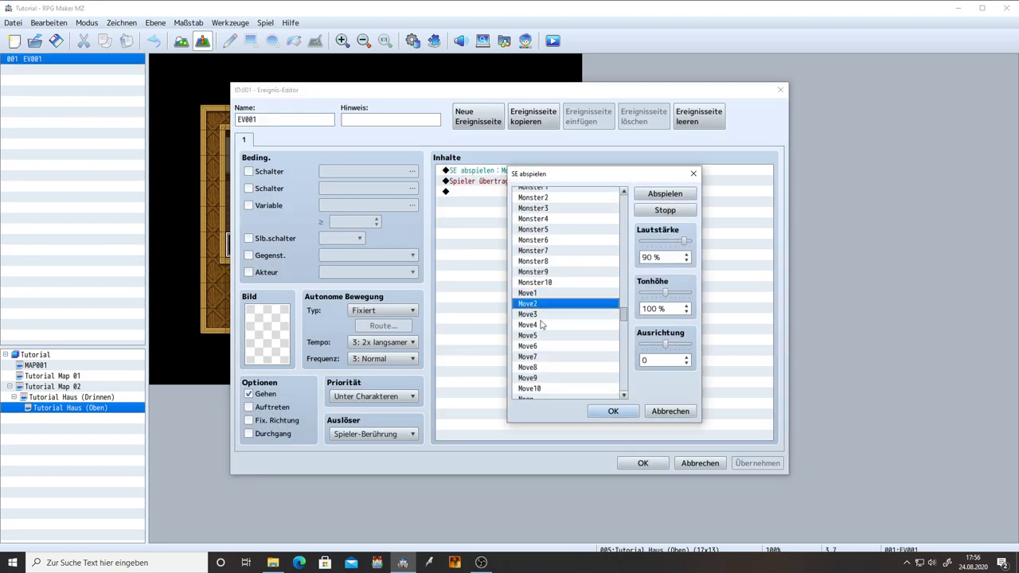
pyautogui.click(613, 412)
pyautogui.click(642, 463)
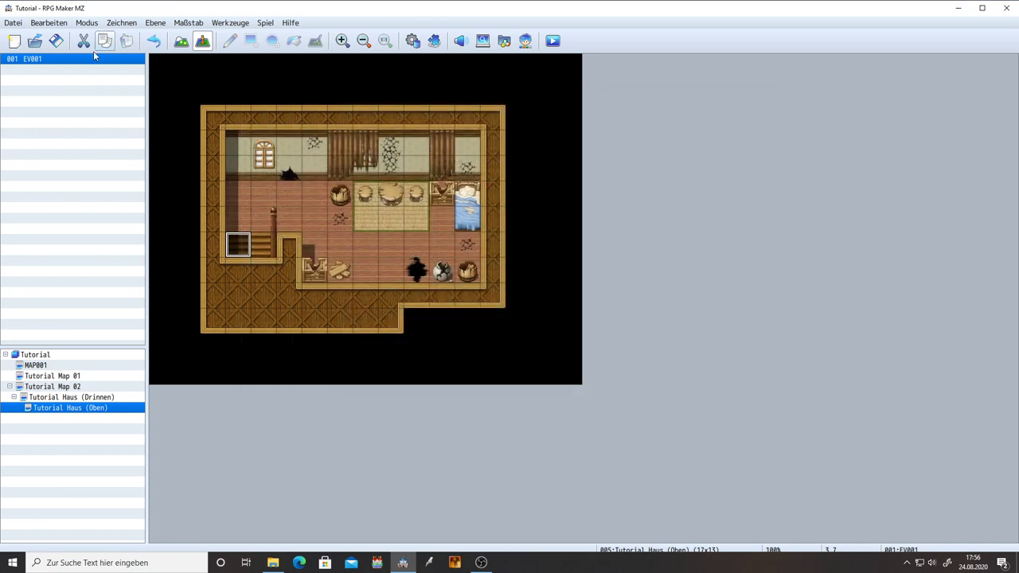
# Step: Start a new event on Tutorial Map 02, on the grass tile beside the path below the house door
pyautogui.click(109, 397)
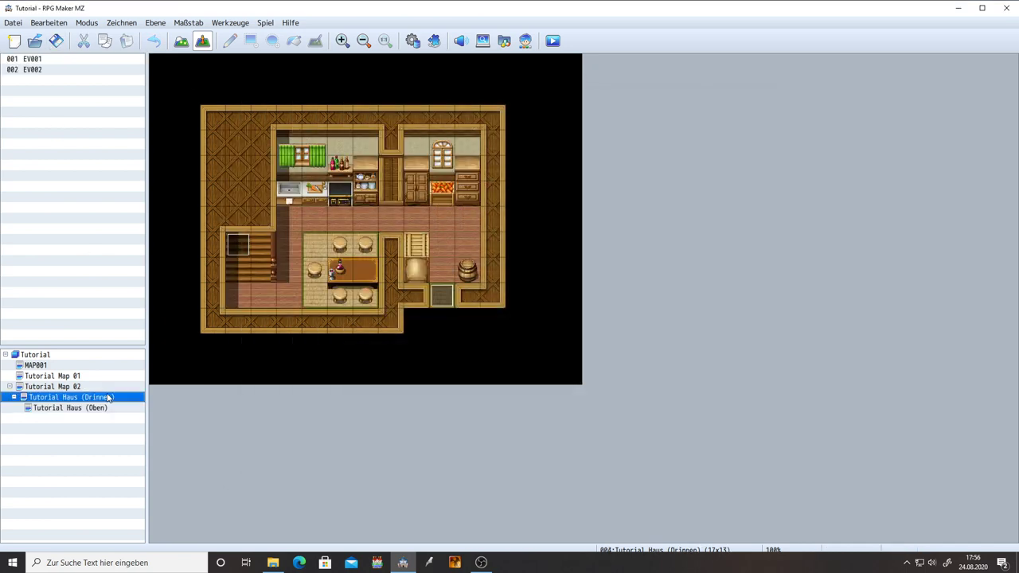
pyautogui.click(113, 389)
pyautogui.press('Up')
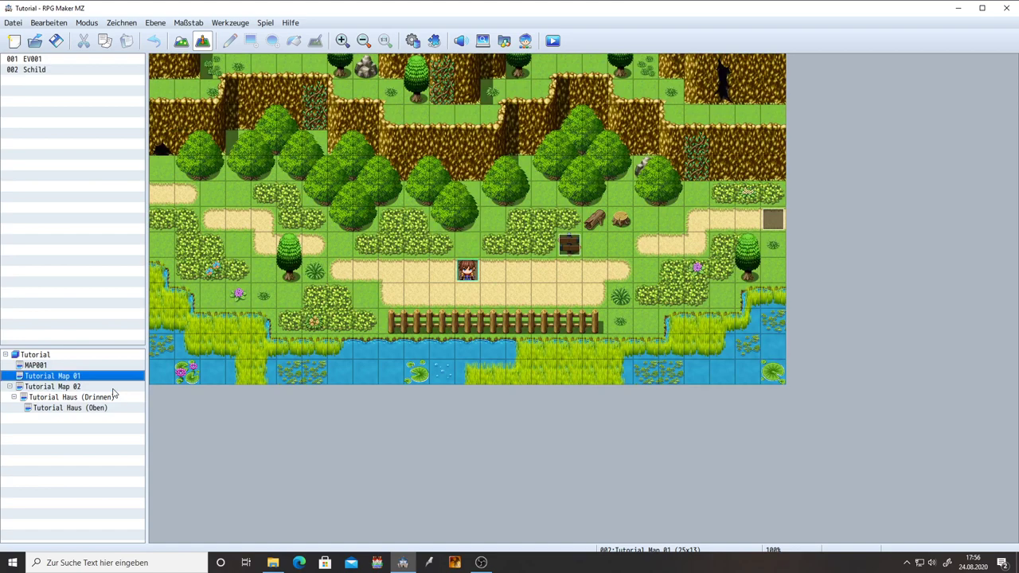
pyautogui.press('Up')
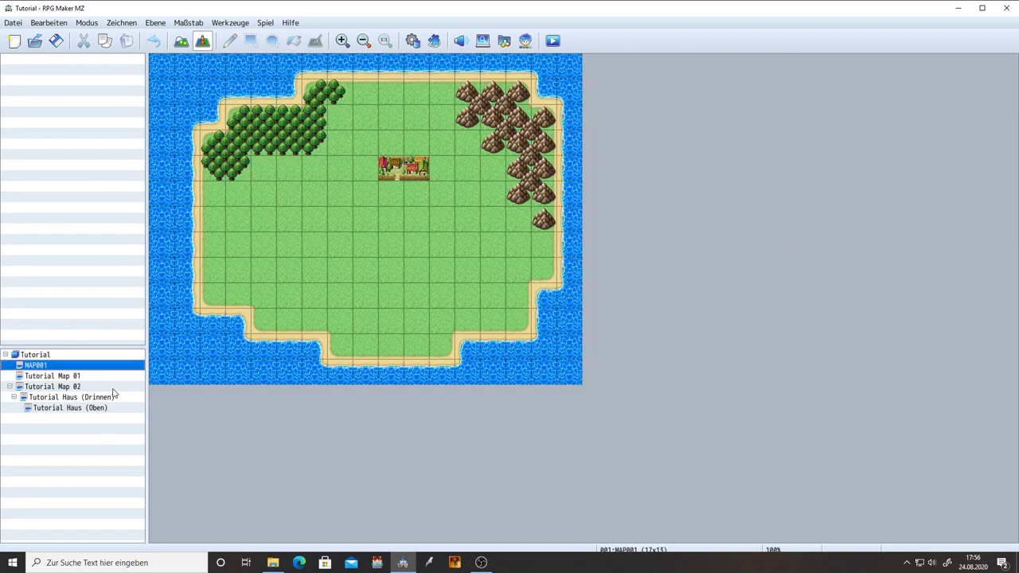
pyautogui.press('Down')
pyautogui.press('Down')
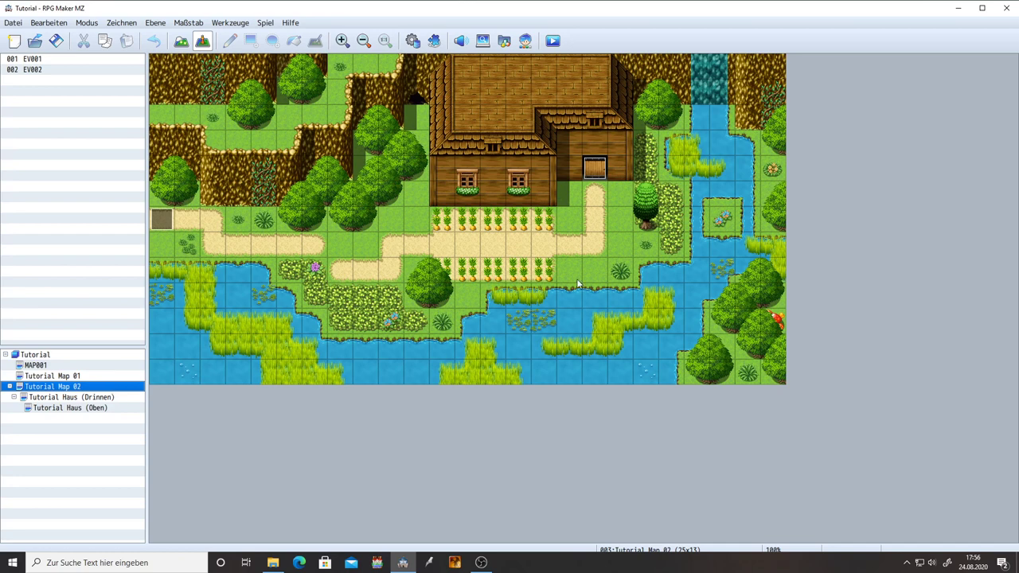
pyautogui.click(622, 227)
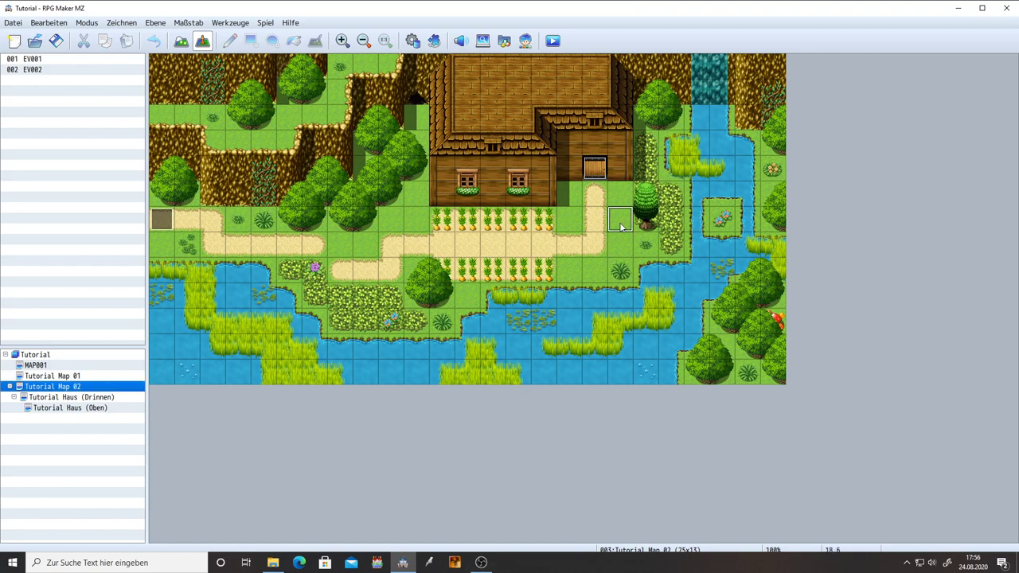
pyautogui.doubleClick(623, 227)
pyautogui.press('Escape')
pyautogui.doubleClick(615, 223)
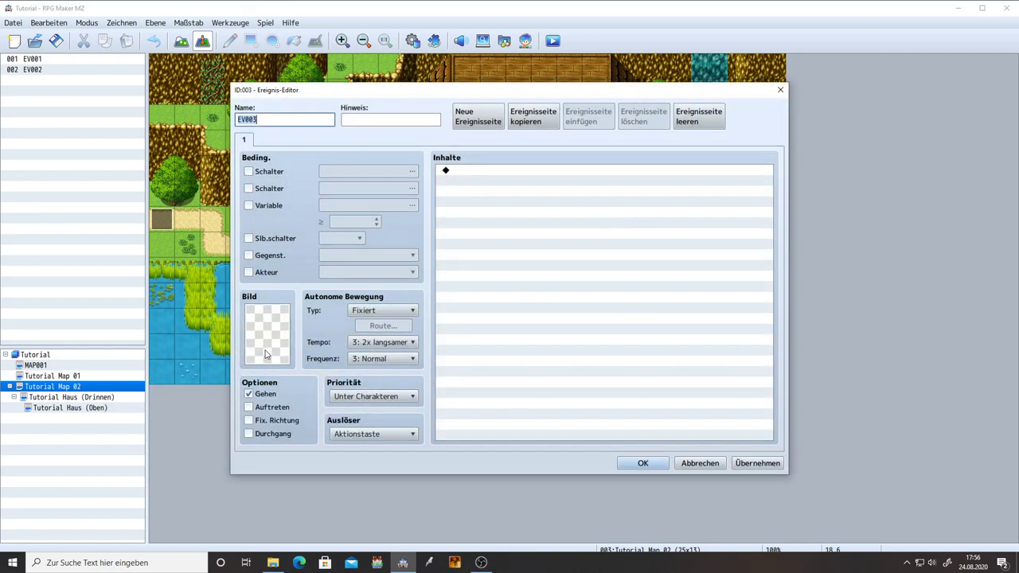
# Step: Name the new event "Frau" and apply the change
pyautogui.click(267, 336)
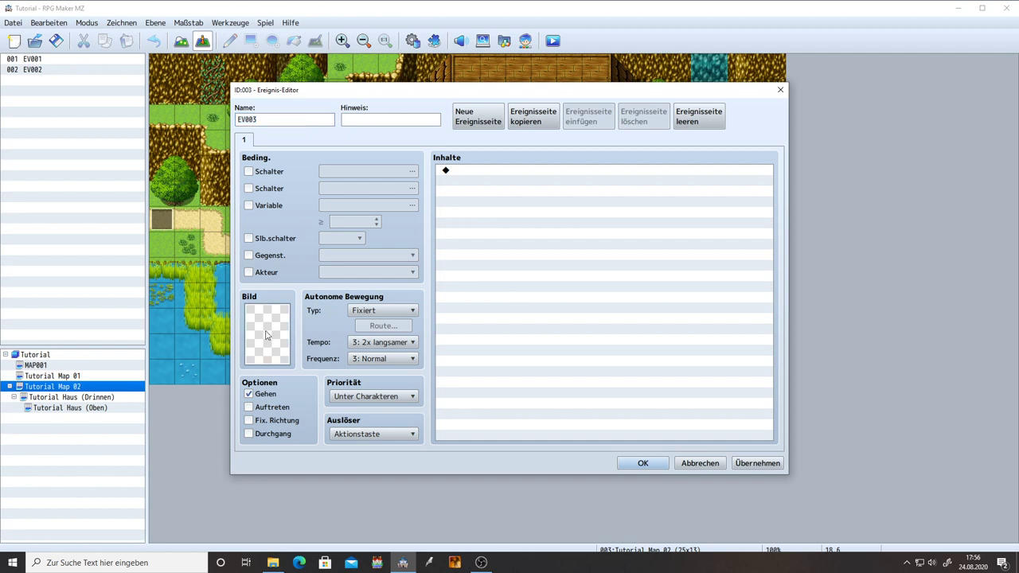
pyautogui.doubleClick(272, 116)
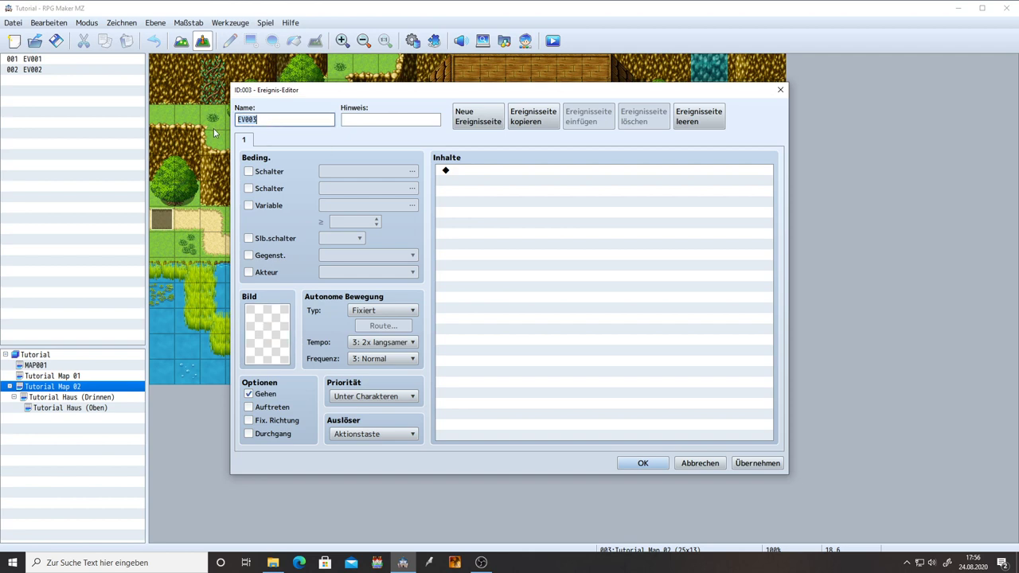
pyautogui.press('BackSpace')
pyautogui.press('BackSpace')
pyautogui.press('BackSpace')
pyautogui.press('BackSpace')
pyautogui.press('BackSpace')
pyautogui.press('BackSpace')
pyautogui.press('BackSpace')
pyautogui.click(742, 466)
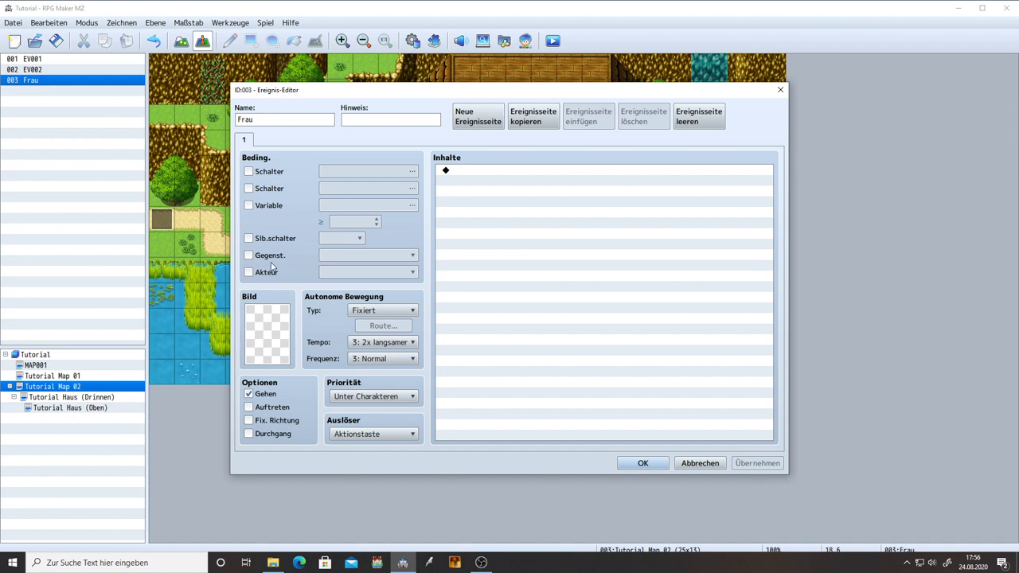
# Step: Assign the front-facing light-blue-haired woman from the People1 character set as the Frau event's image and confirm the event
pyautogui.doubleClick(252, 332)
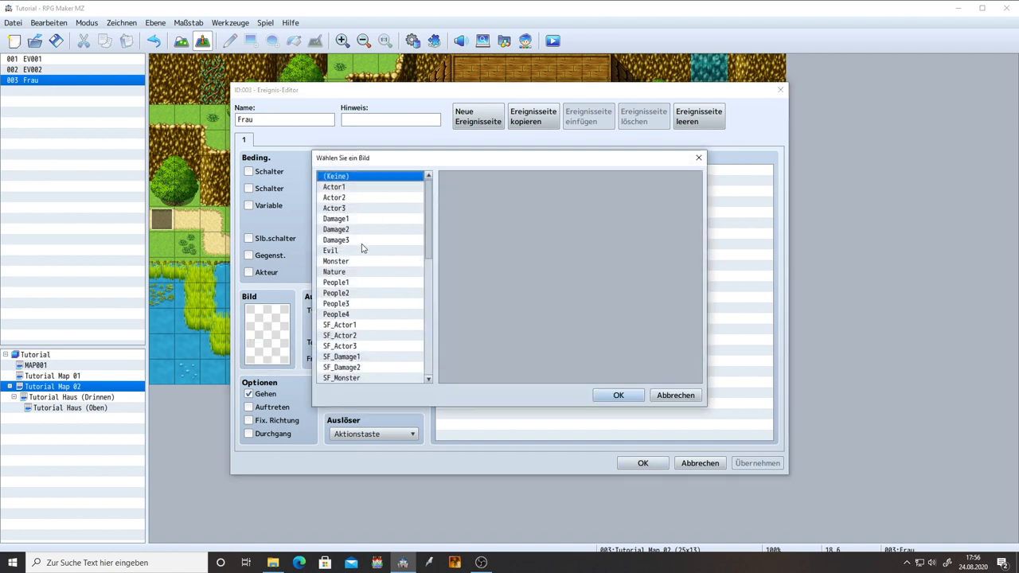
pyautogui.click(365, 284)
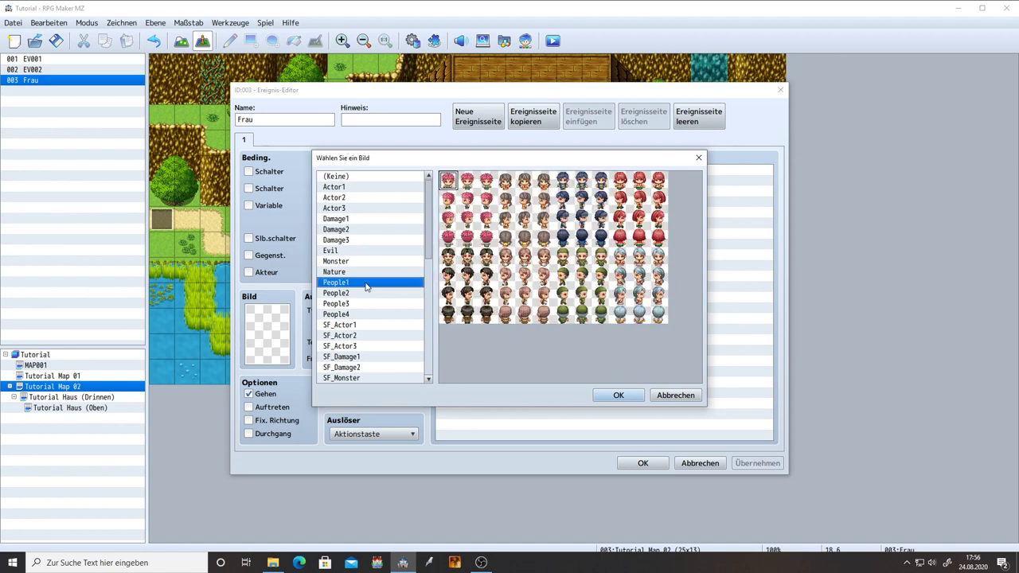
pyautogui.press('Down')
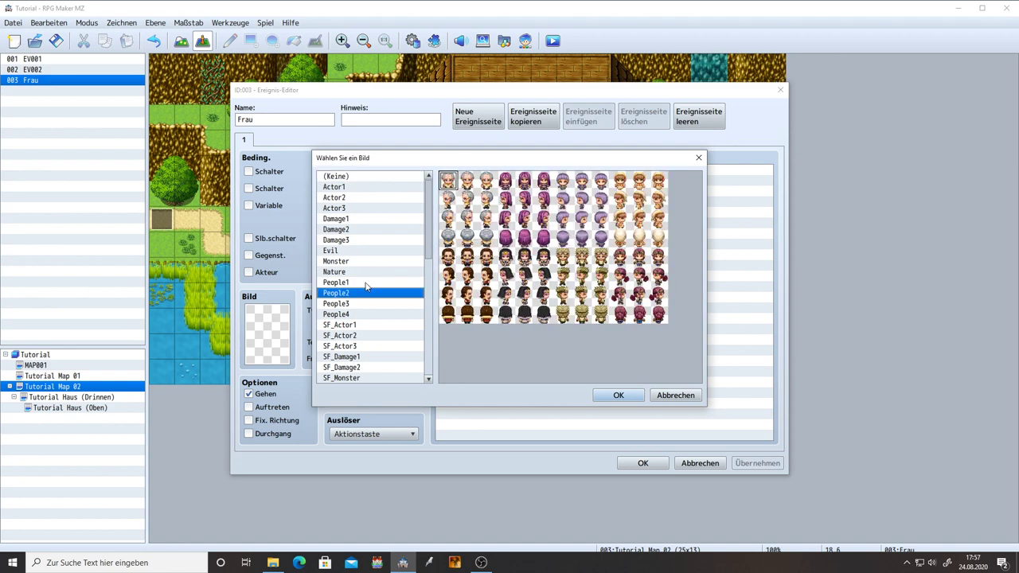
pyautogui.click(366, 285)
pyautogui.click(639, 256)
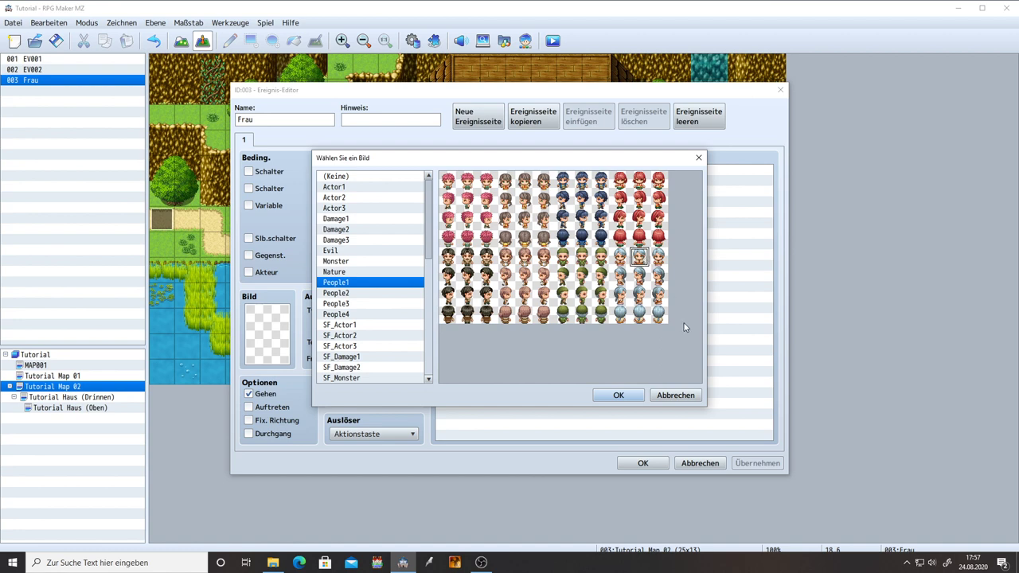
pyautogui.click(617, 395)
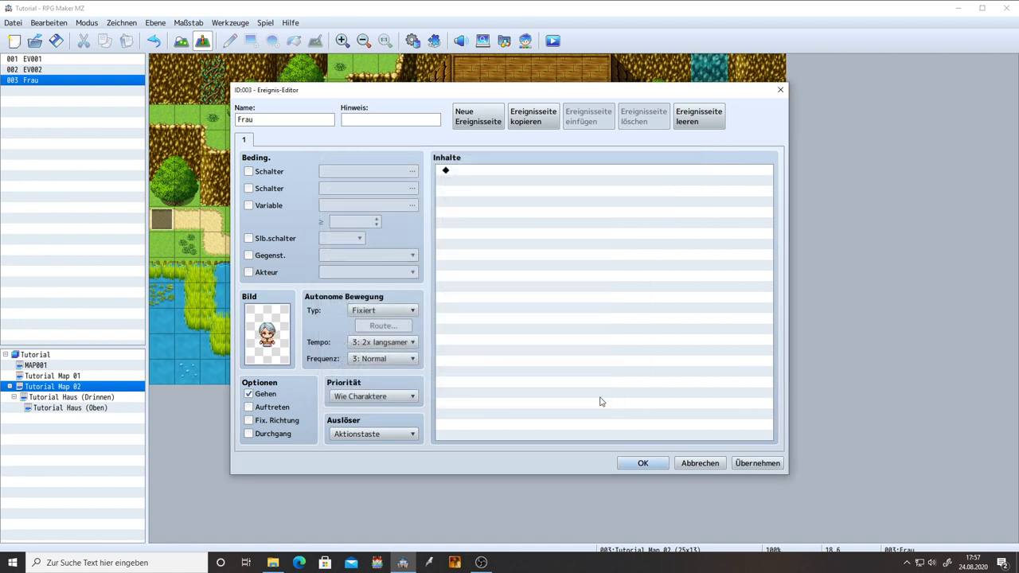
pyautogui.click(642, 464)
pyautogui.click(588, 229)
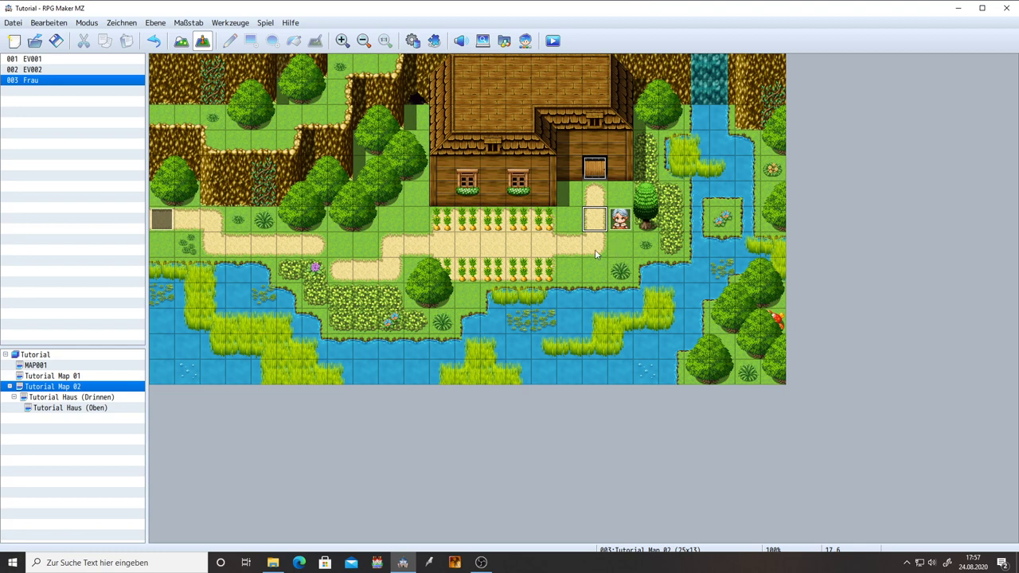
pyautogui.click(625, 222)
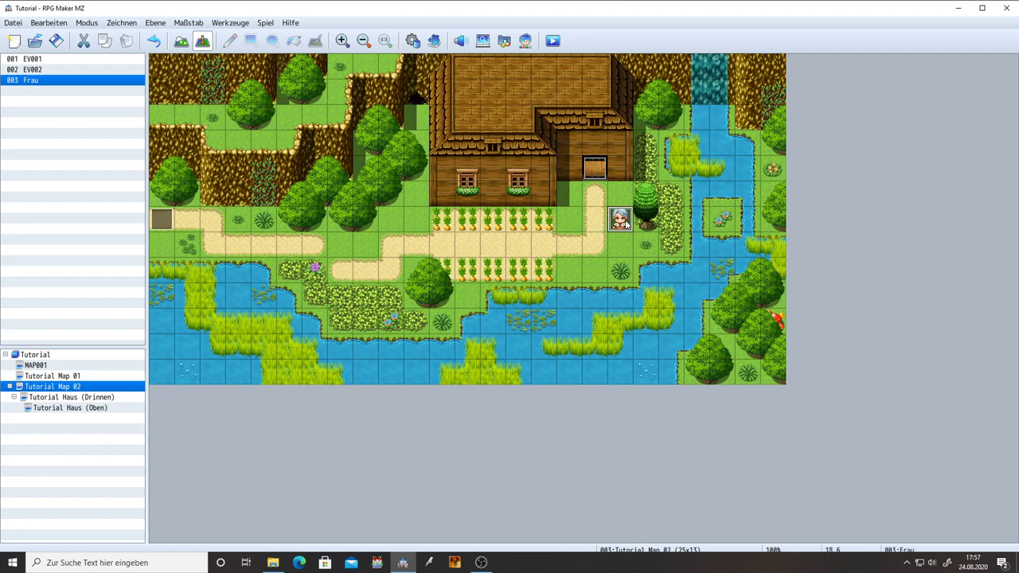
pyautogui.click(600, 174)
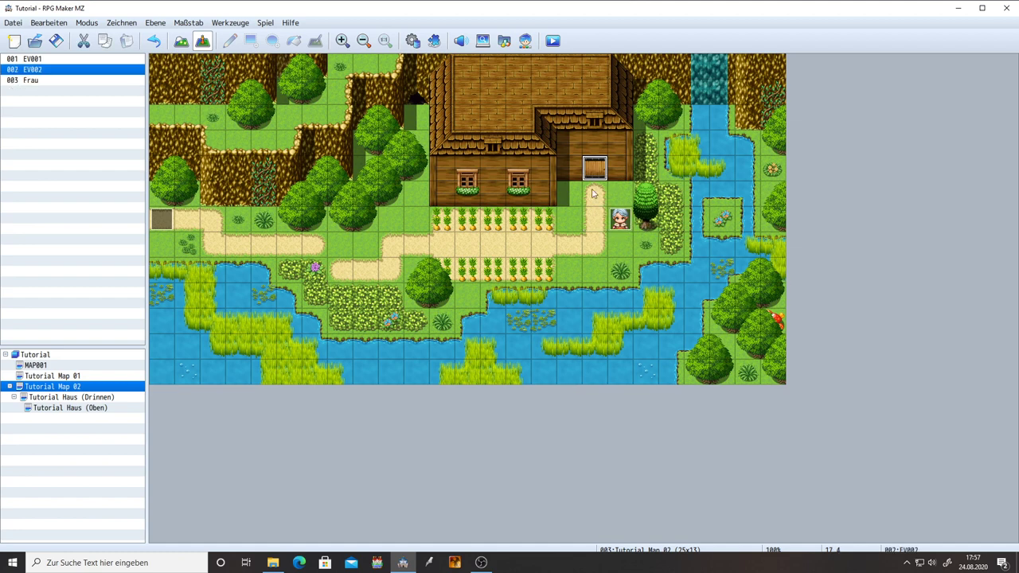
pyautogui.click(603, 213)
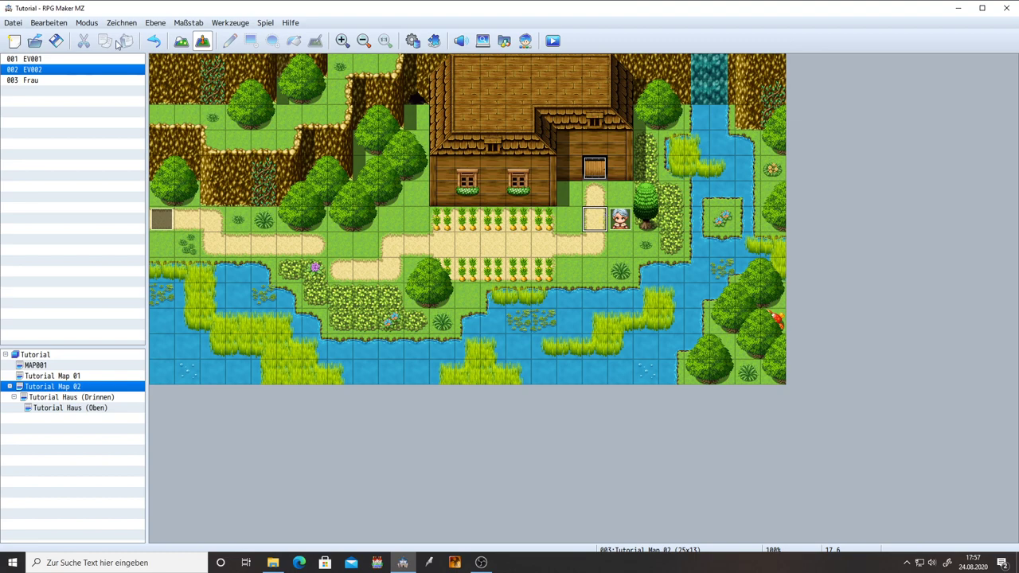
# Step: Rename the house door event EV002 to "Tür"
pyautogui.click(591, 177)
pyautogui.doubleClick(591, 177)
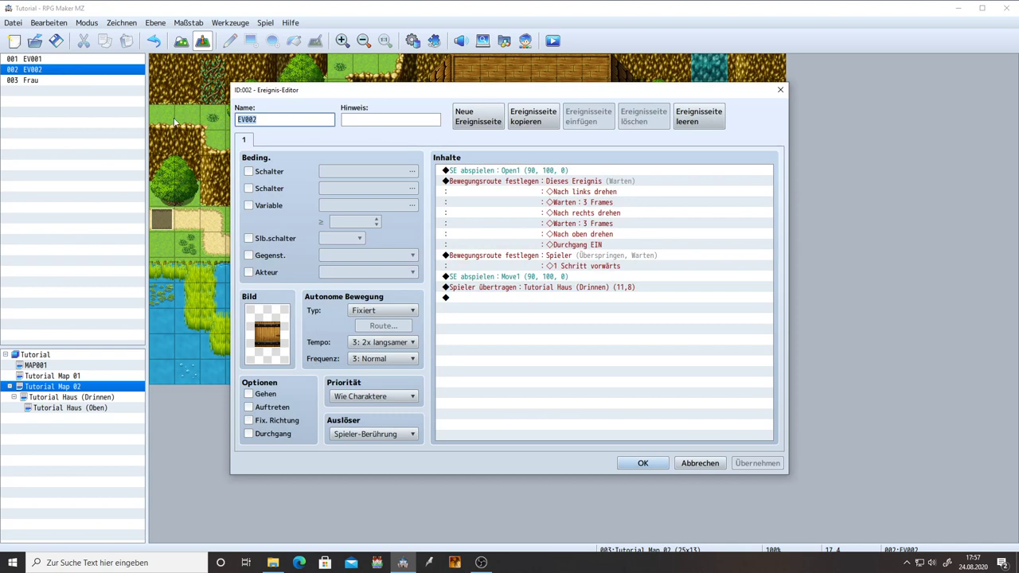
pyautogui.write('Tür')
pyautogui.press('Return')
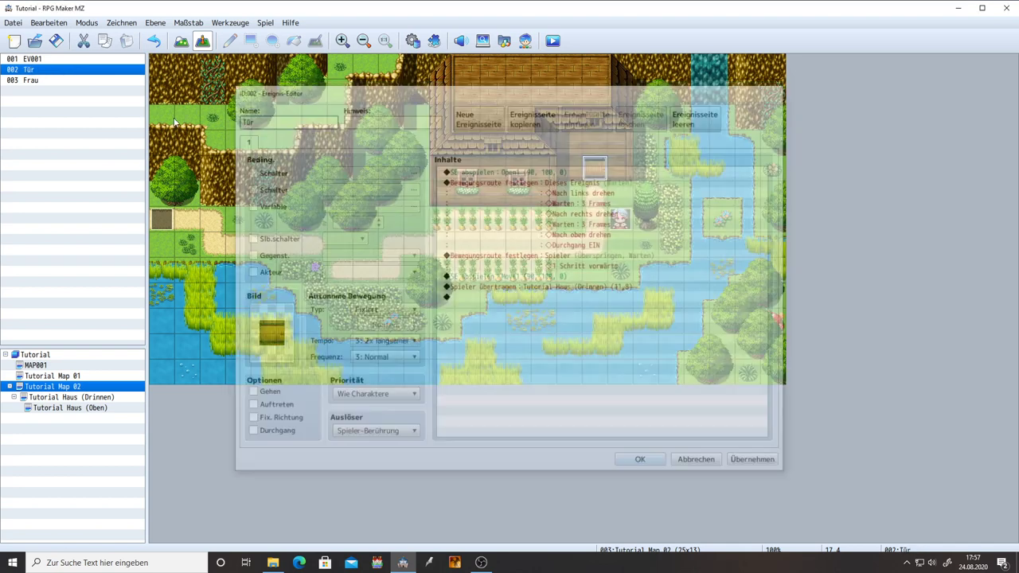
# Step: Inspect the transfer event EV001 at the western path exit of Tutorial Map 02 and close it without changes
pyautogui.click(51, 63)
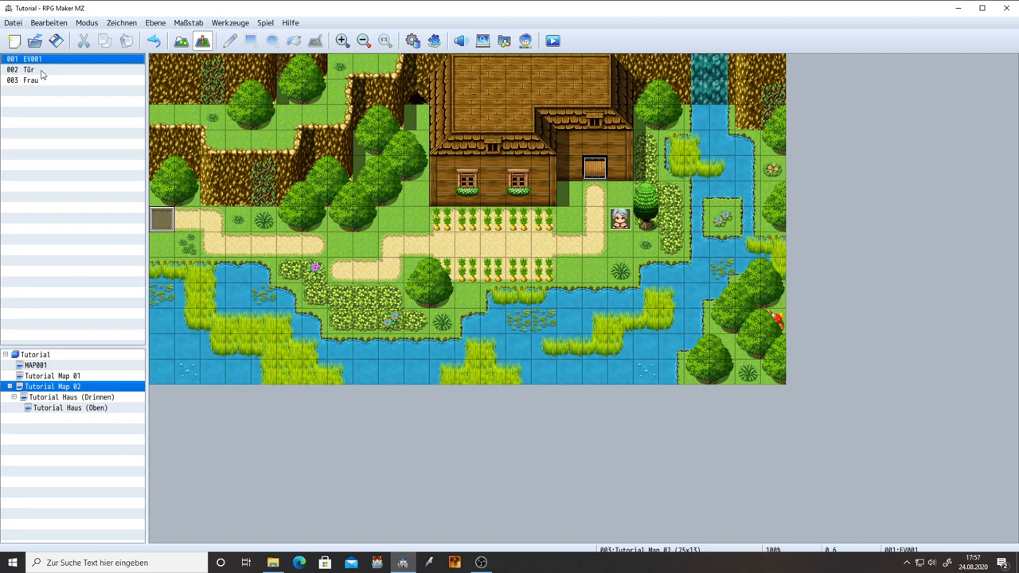
pyautogui.click(37, 81)
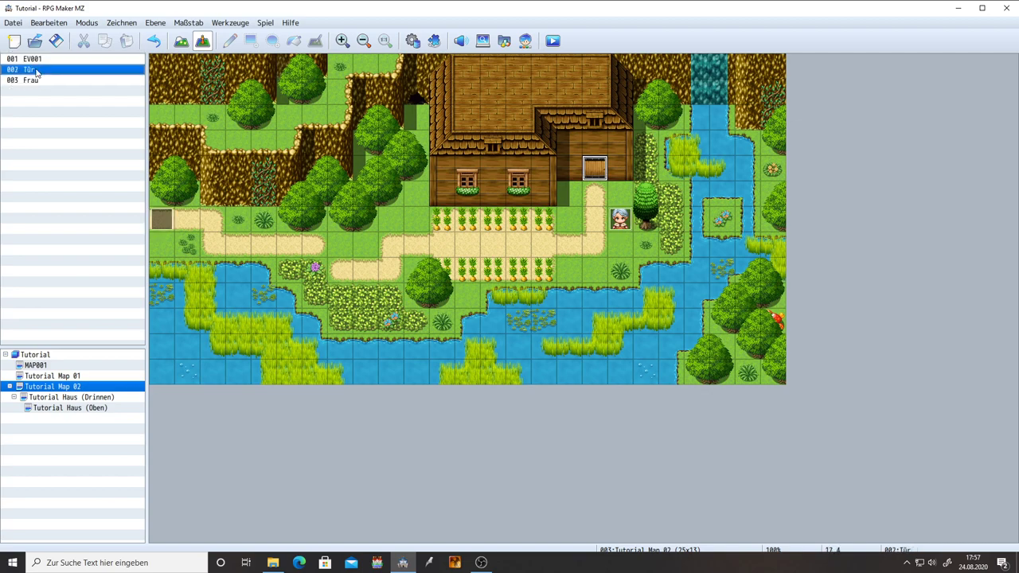
pyautogui.click(35, 61)
pyautogui.doubleClick(164, 219)
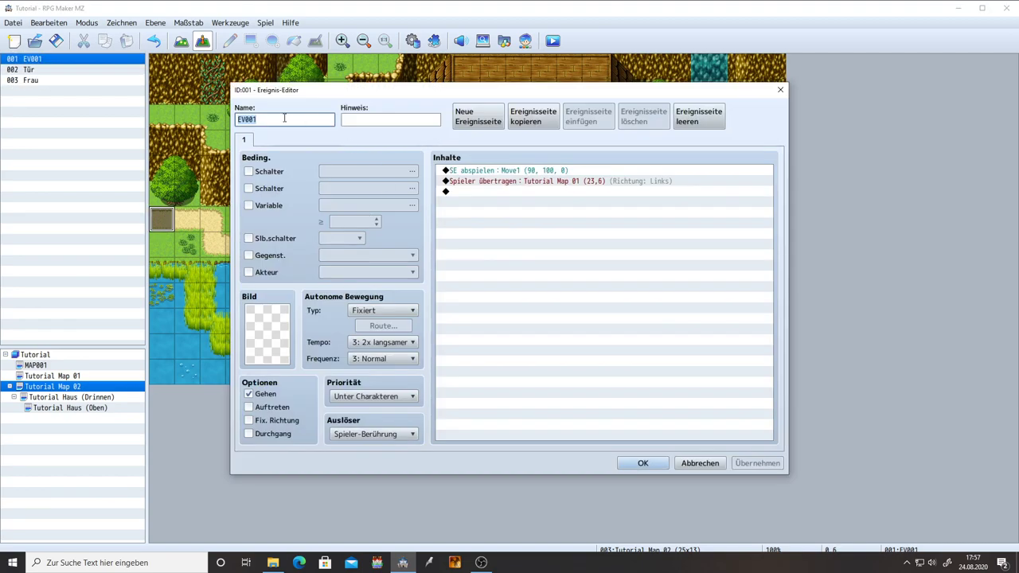
pyautogui.click(698, 461)
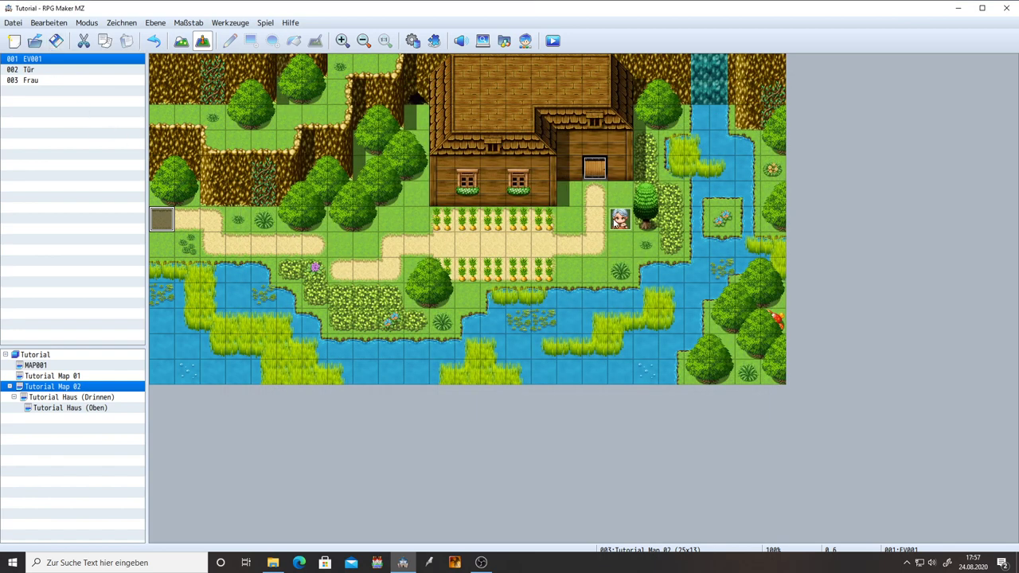
# Step: Open the event Frau and read the explanation of its priority setting
pyautogui.click(620, 223)
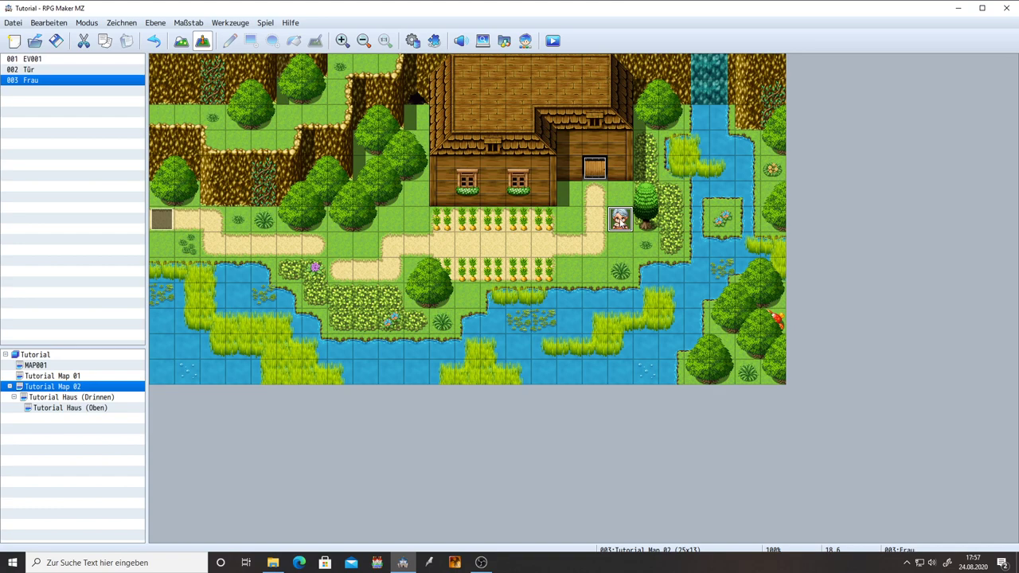
pyautogui.doubleClick(619, 225)
pyautogui.click(268, 117)
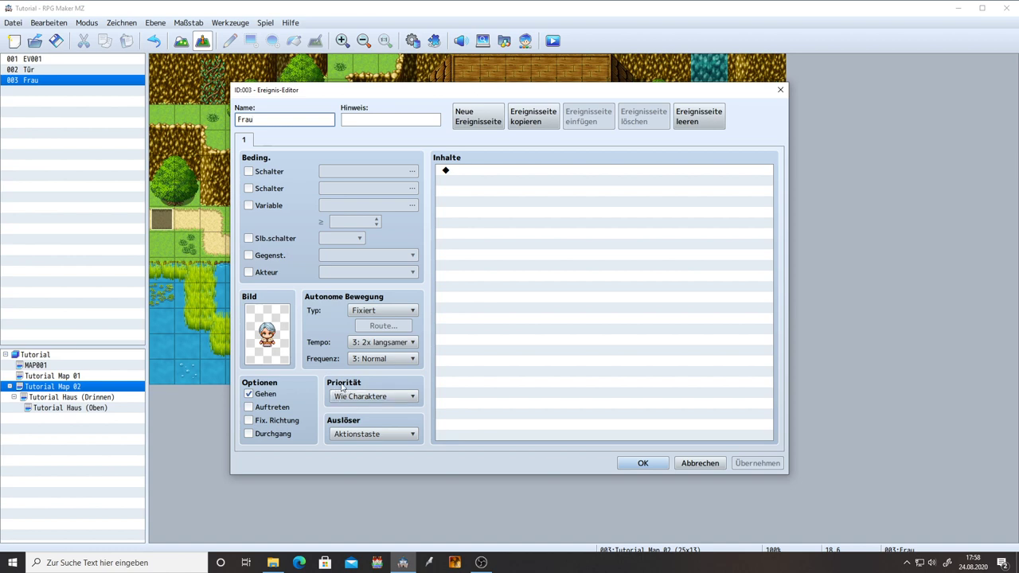
pyautogui.moveTo(381, 403)
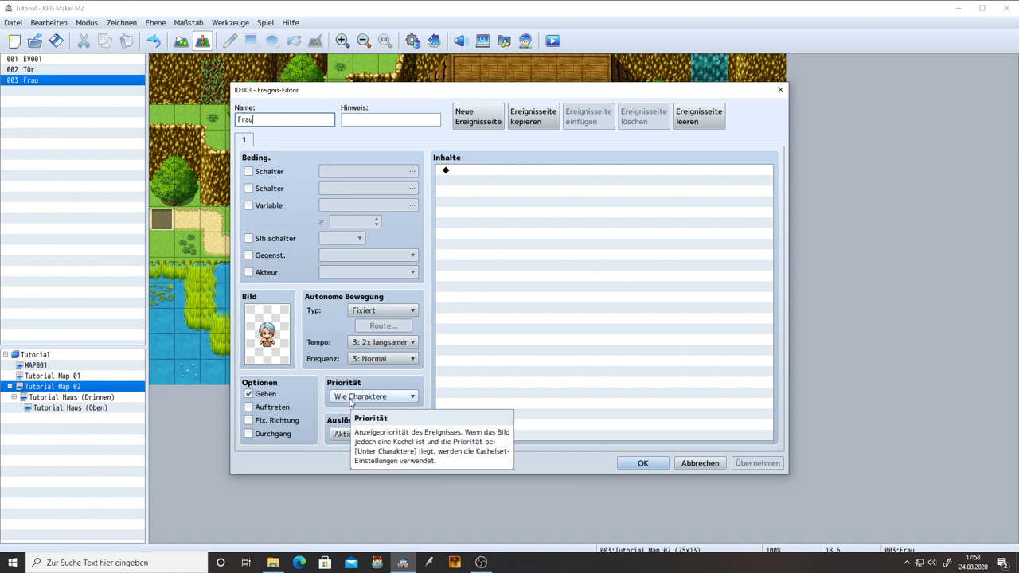
# Step: Clear the Frau event's image with (Keine), reassign the light-blue-haired woman from People1, and apply the change
pyautogui.doubleClick(268, 334)
pyautogui.doubleClick(353, 181)
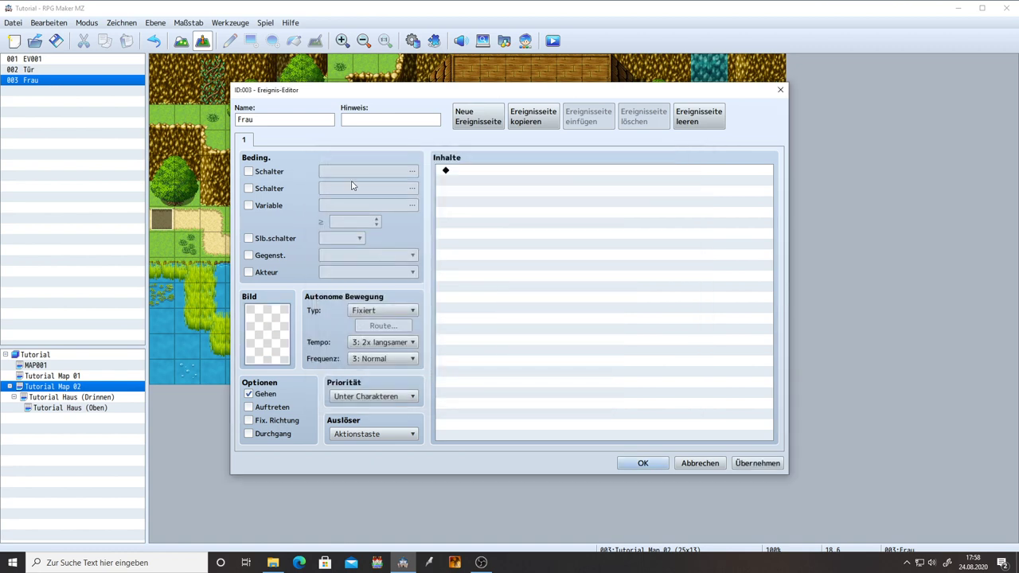
pyautogui.doubleClick(280, 331)
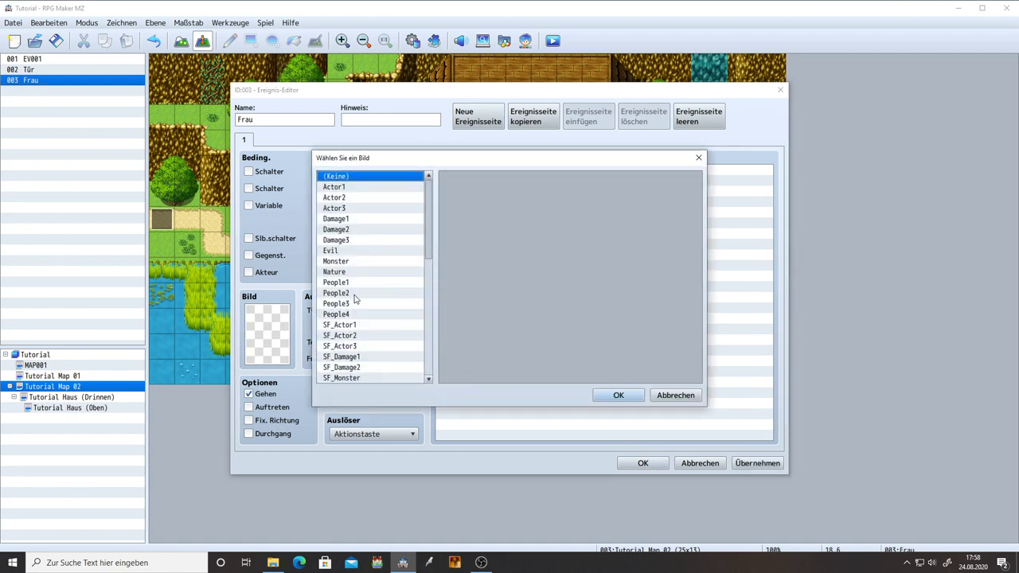
pyautogui.click(345, 284)
pyautogui.doubleClick(640, 256)
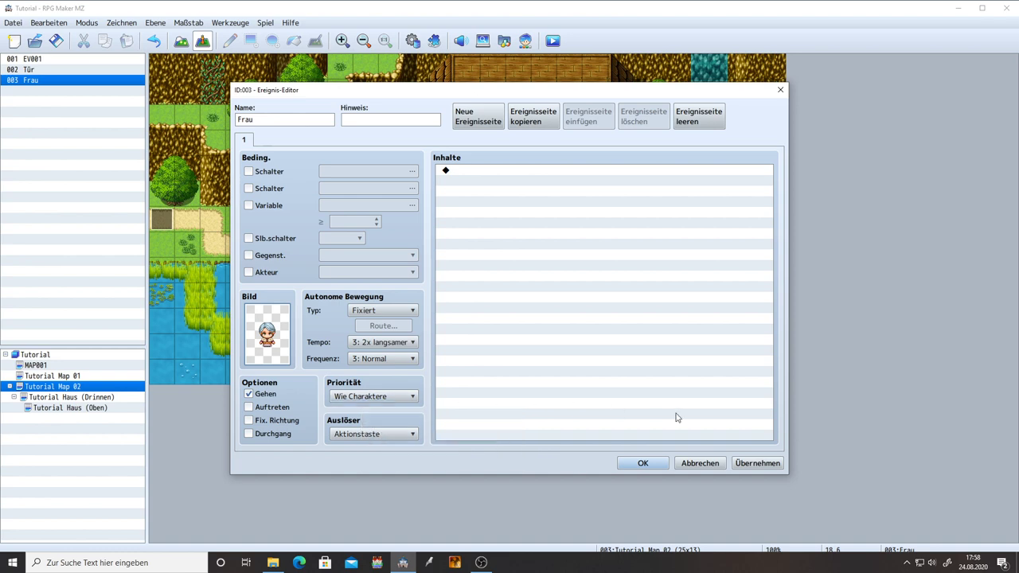
pyautogui.click(753, 463)
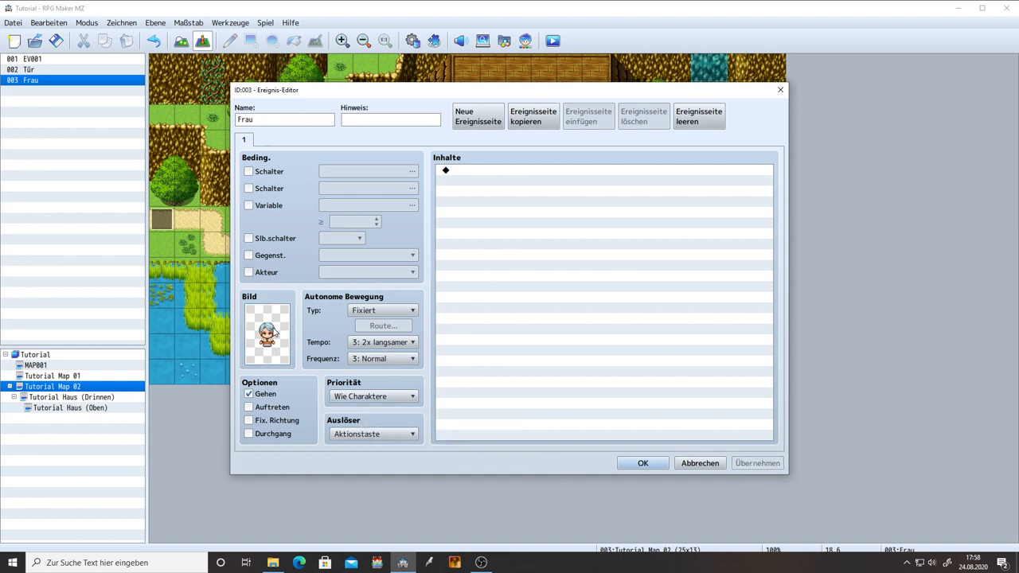